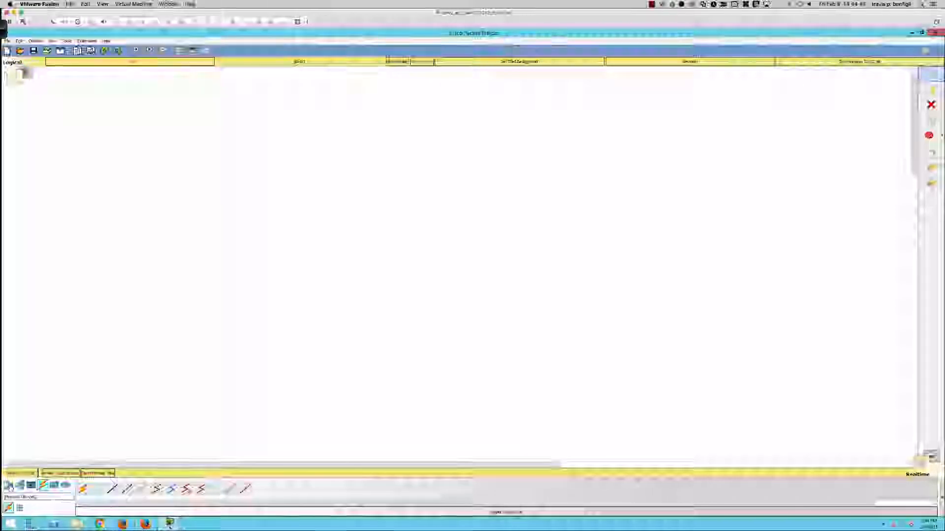
Step: Place two 2911 routers side by side on the empty workspace
click(8, 485)
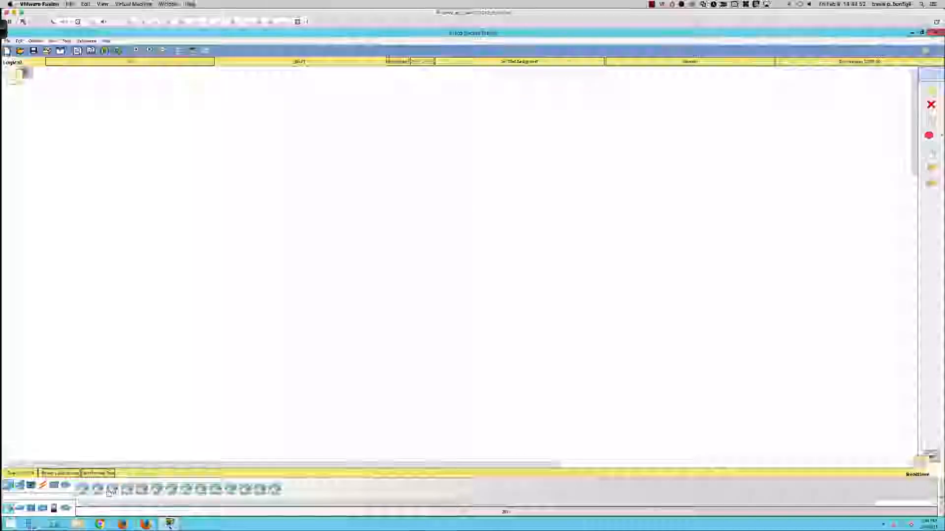
click(113, 489)
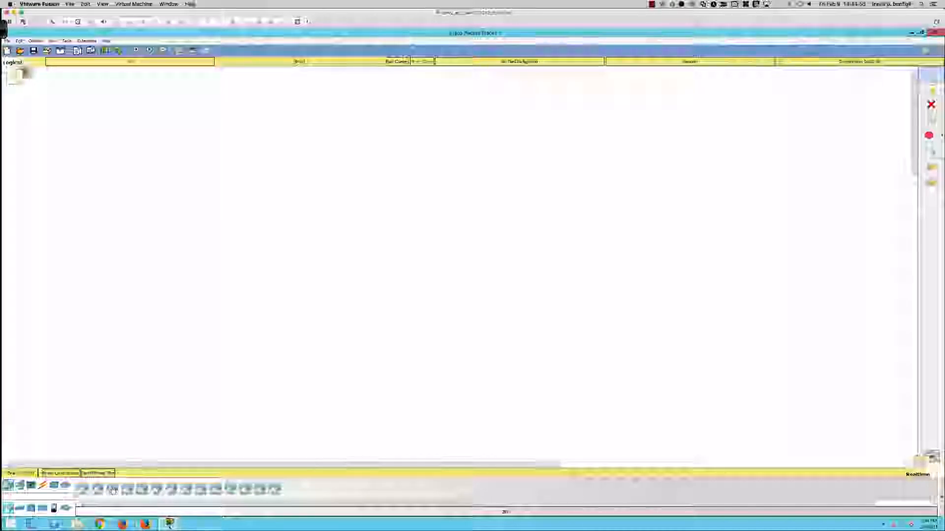
click(156, 198)
click(112, 488)
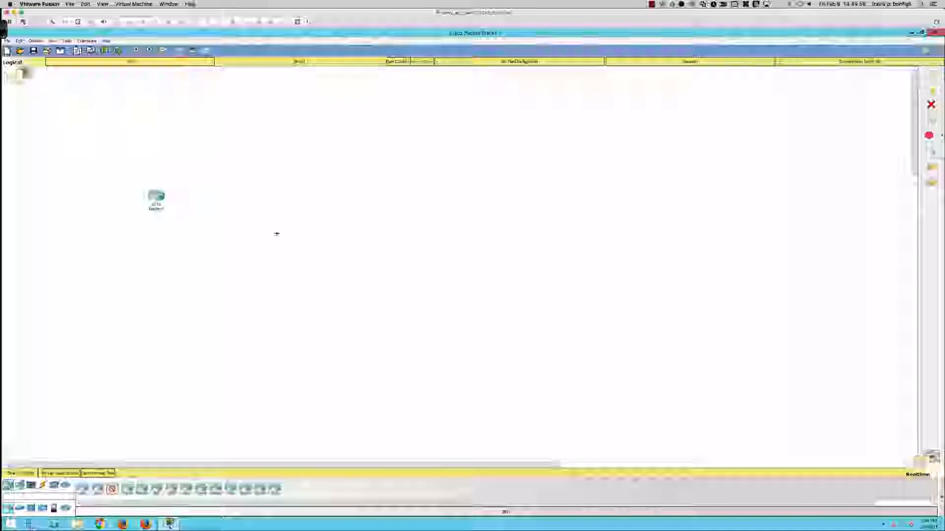
click(274, 208)
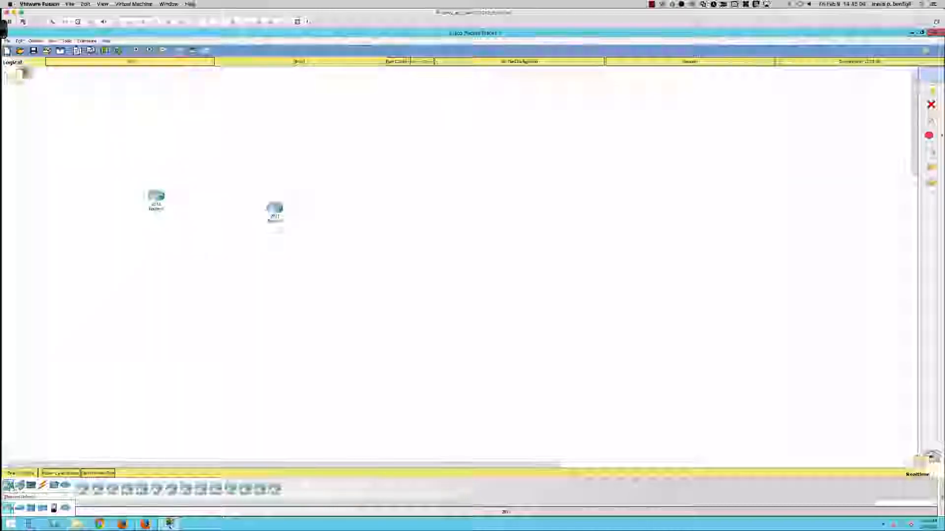
Step: Add two 2960-24TT switches below the routers
click(20, 509)
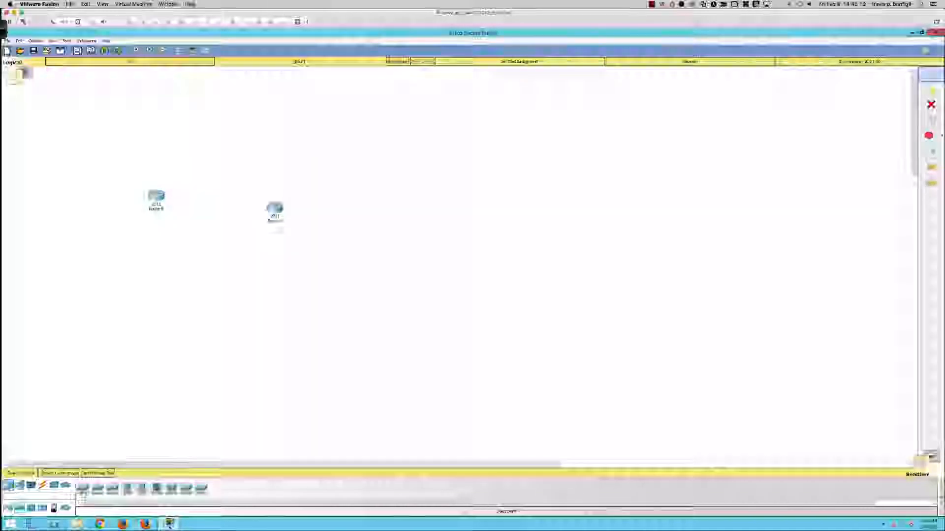
click(82, 490)
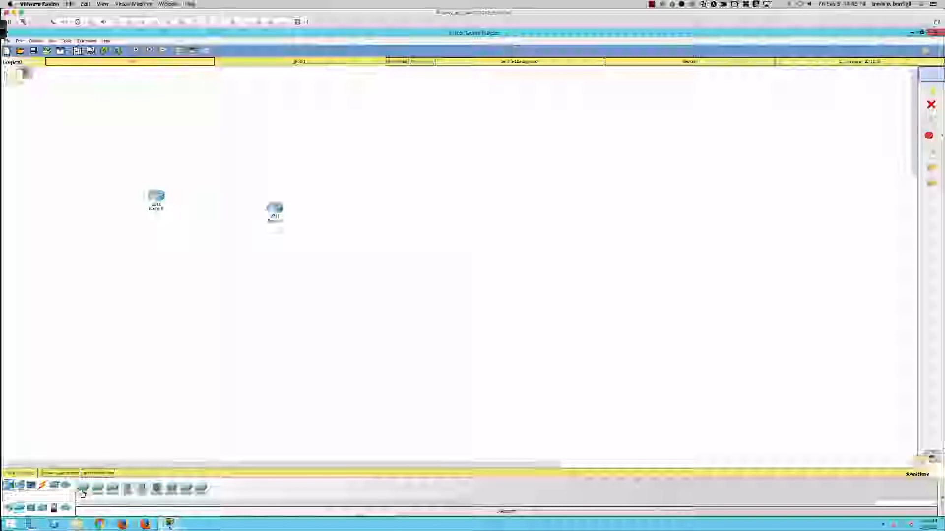
click(224, 282)
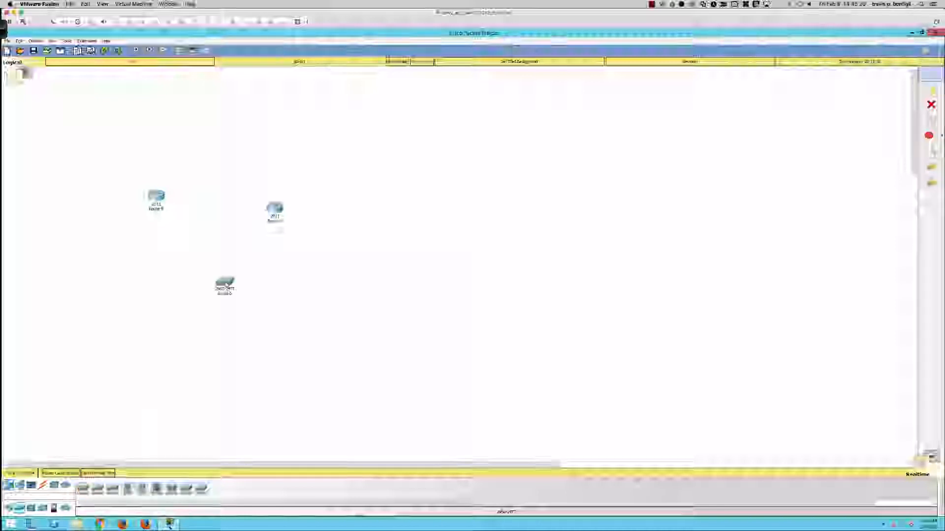
click(265, 335)
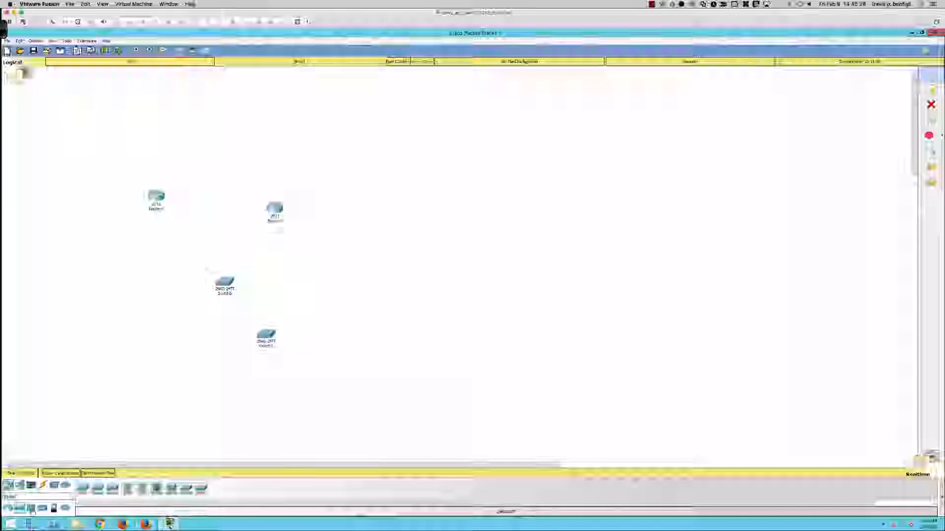
Step: Add two PC-PT end devices below the switches
click(19, 487)
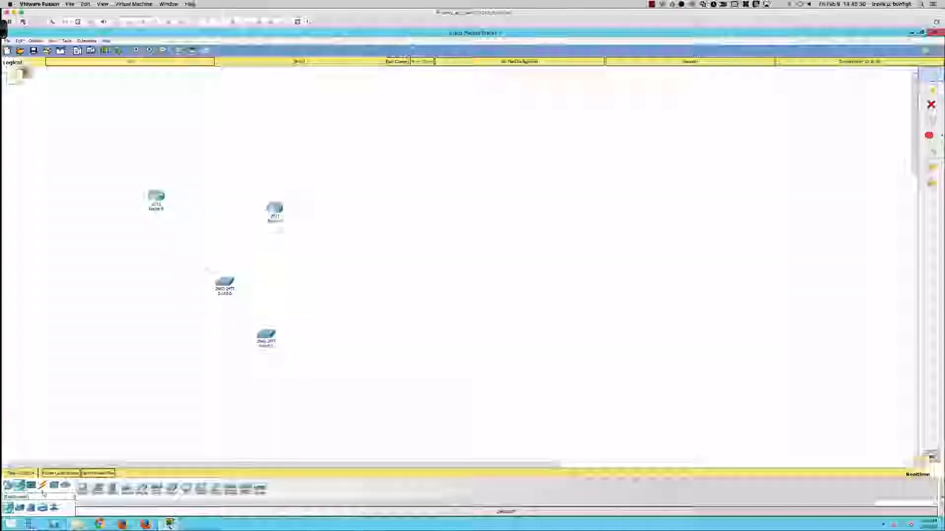
click(83, 488)
click(154, 387)
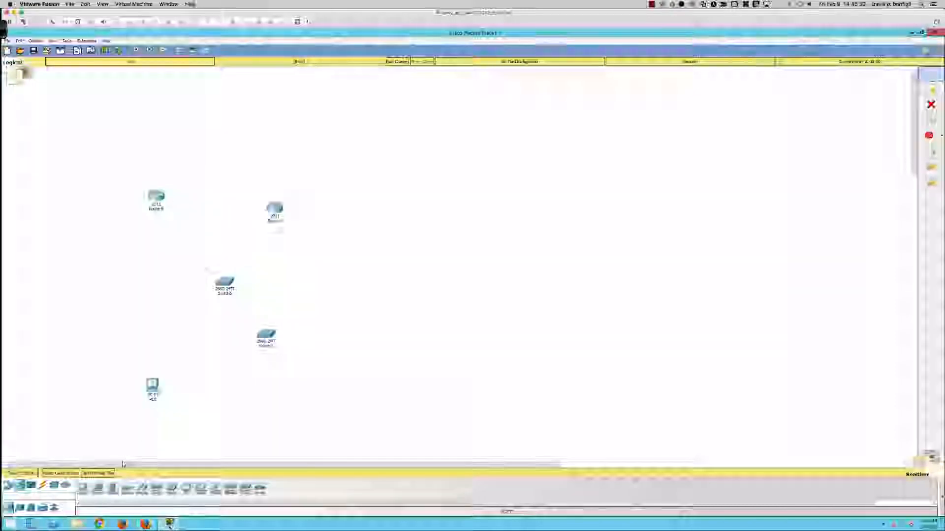
click(252, 394)
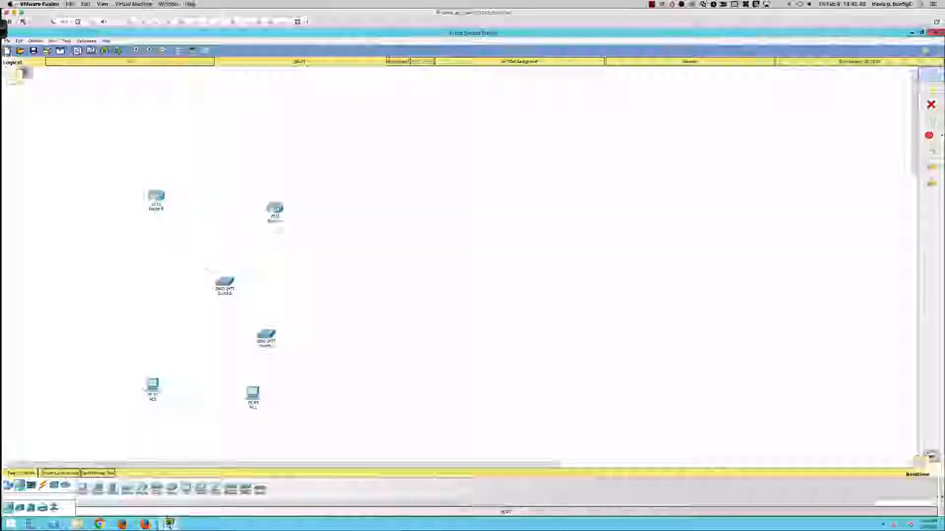
Step: Arrange the devices in two parallel columns, each with a router above a switch above a PC
drag(160, 196, 296, 170)
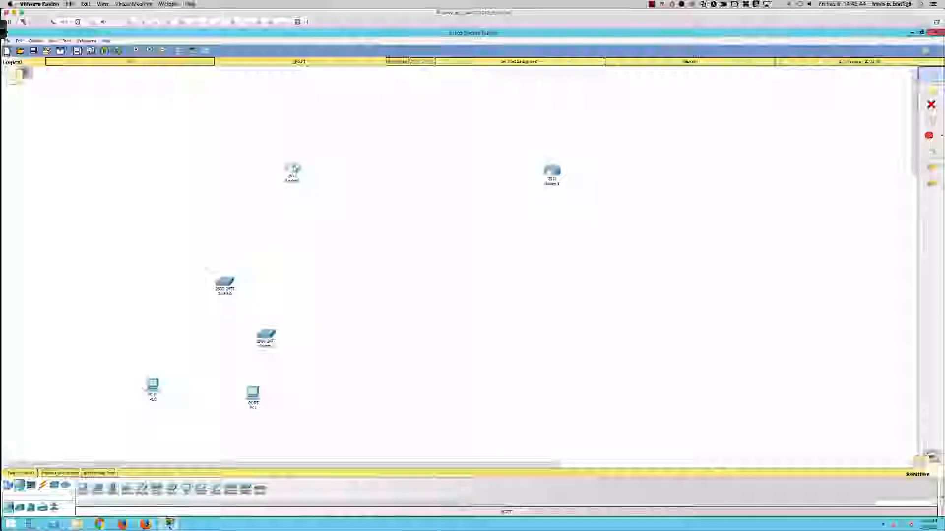
drag(550, 173, 486, 168)
drag(226, 285, 293, 248)
drag(267, 336, 487, 247)
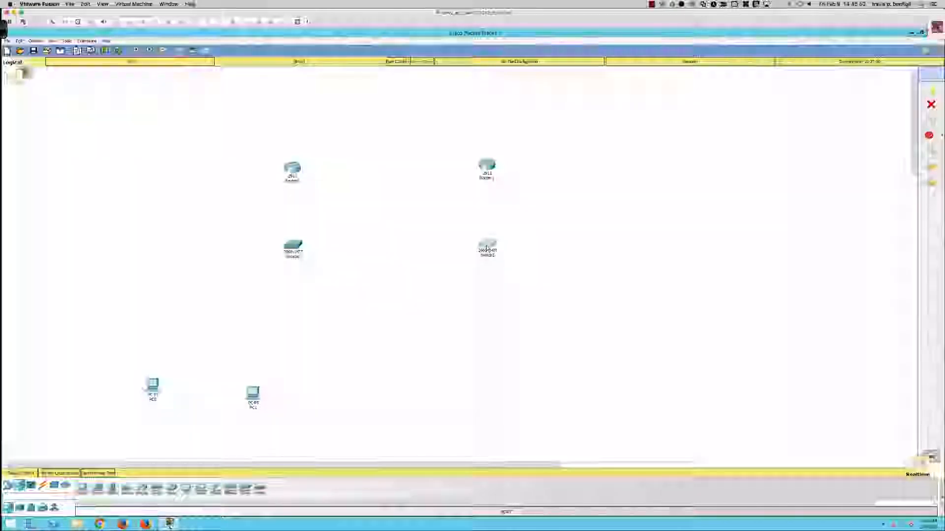
drag(162, 386, 294, 338)
drag(252, 393, 352, 354)
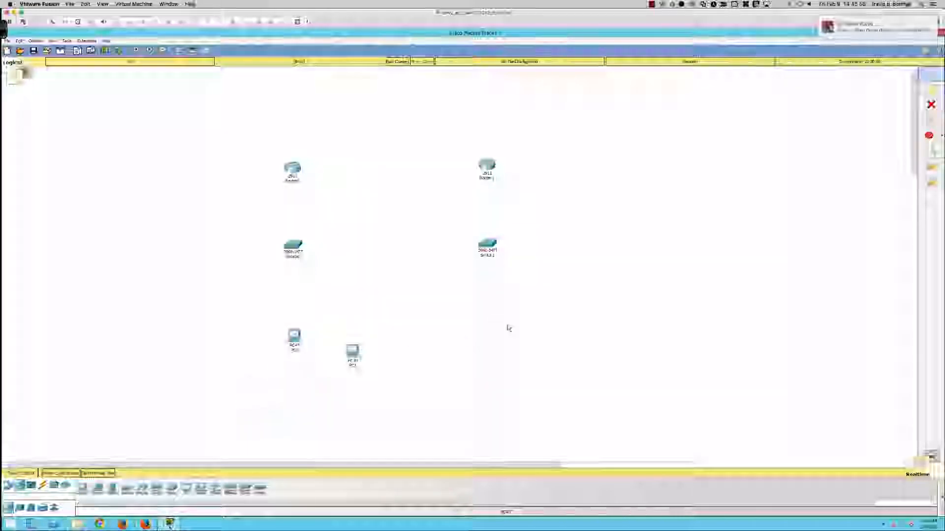
drag(471, 324, 510, 331)
drag(352, 351, 489, 336)
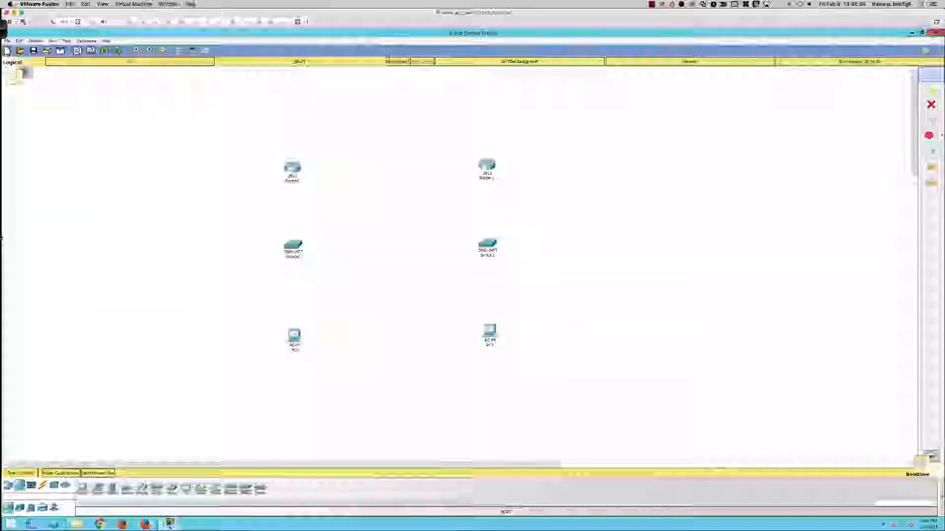
mouse_move(1, 238)
click(23, 278)
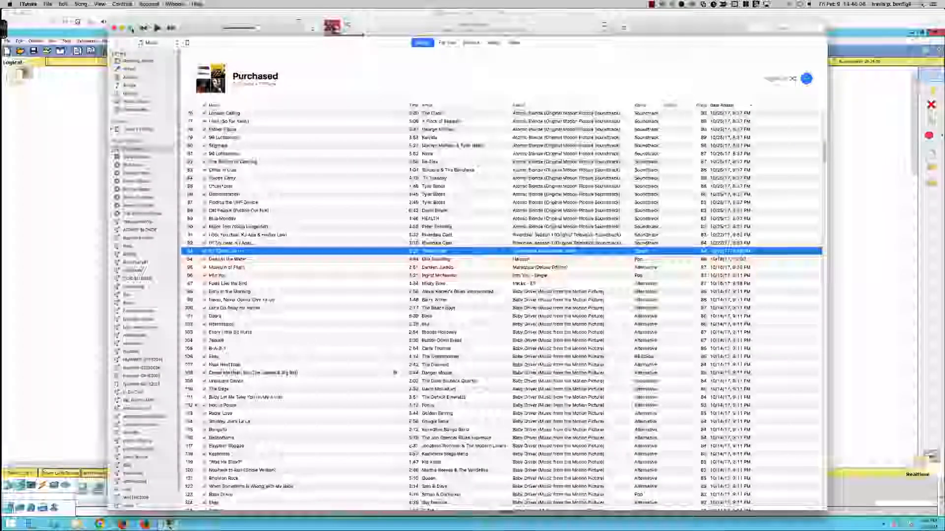
click(122, 28)
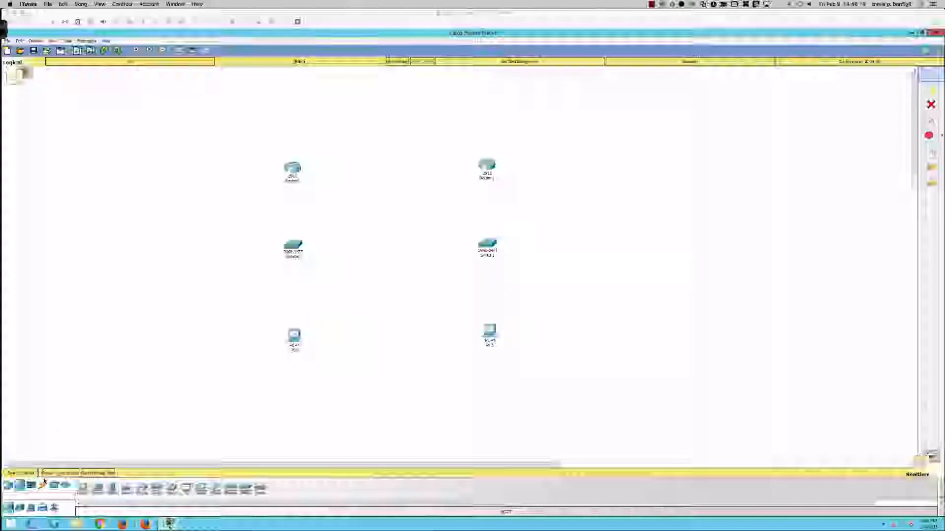
click(467, 276)
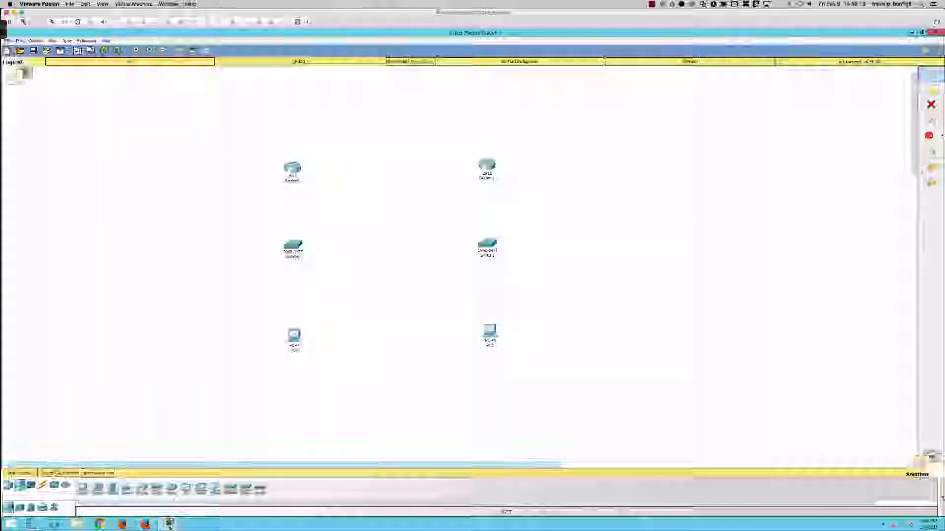
click(43, 486)
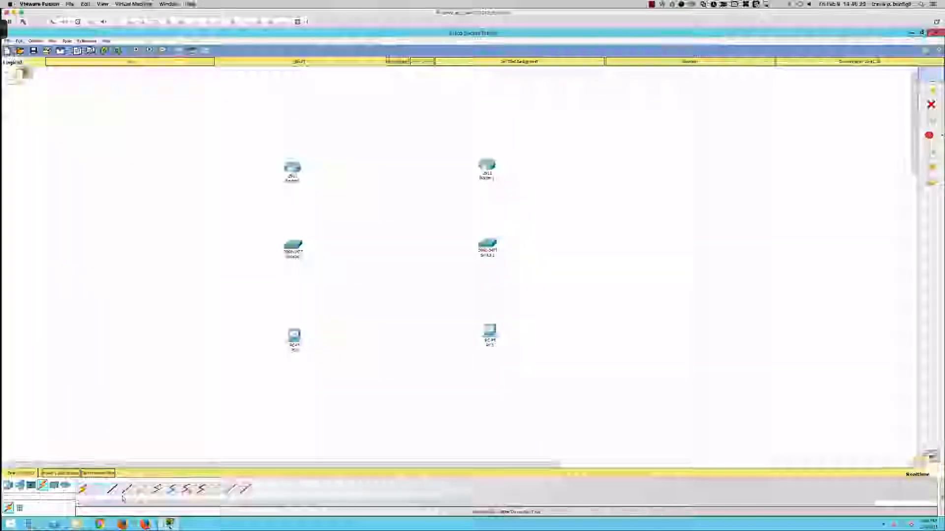
click(187, 490)
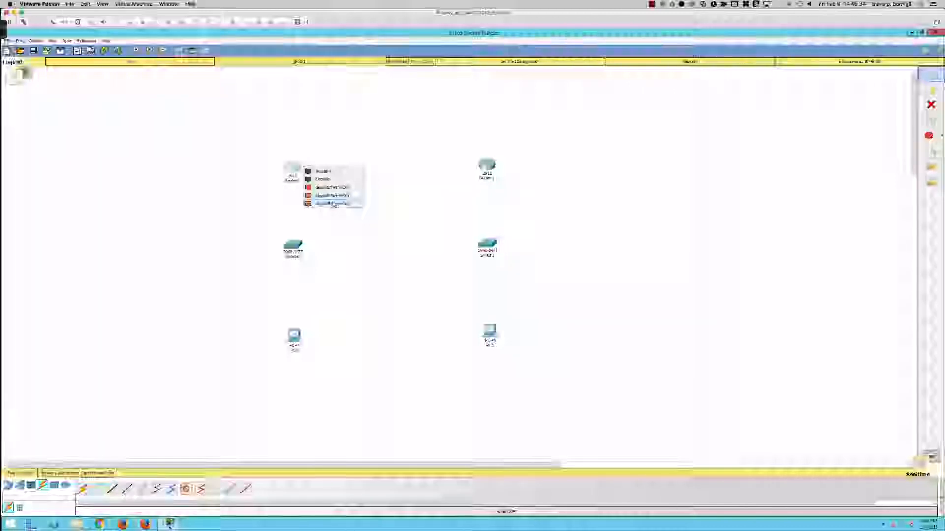
click(369, 106)
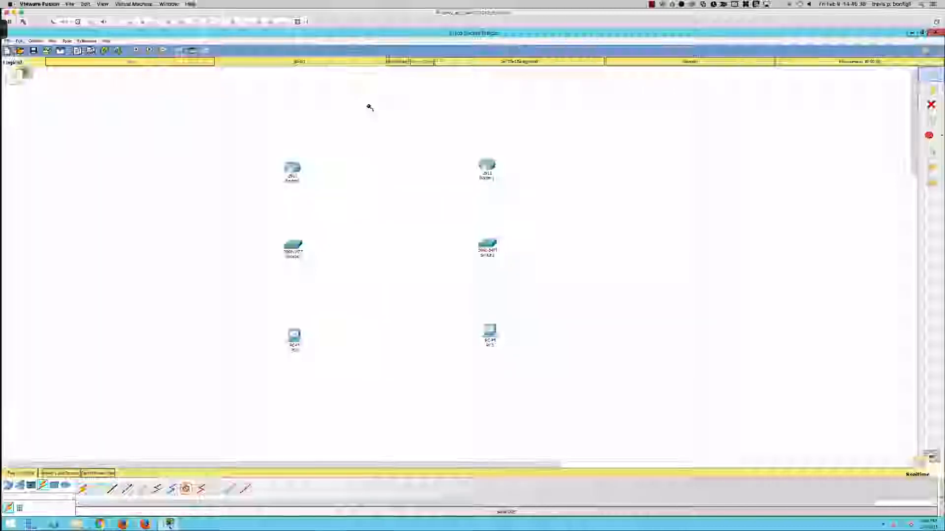
Step: Install an HWIC-2T serial interface module in the rightmost expansion slot of Router0
click(293, 169)
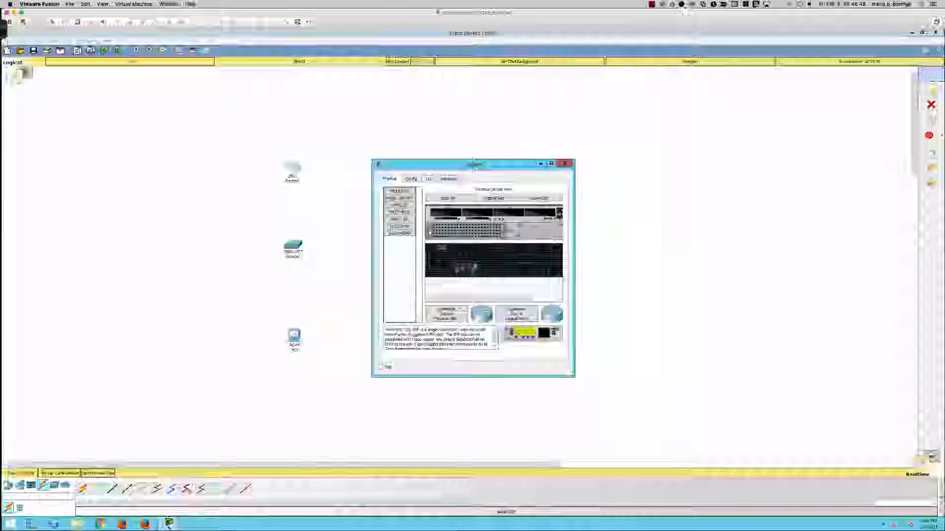
click(402, 206)
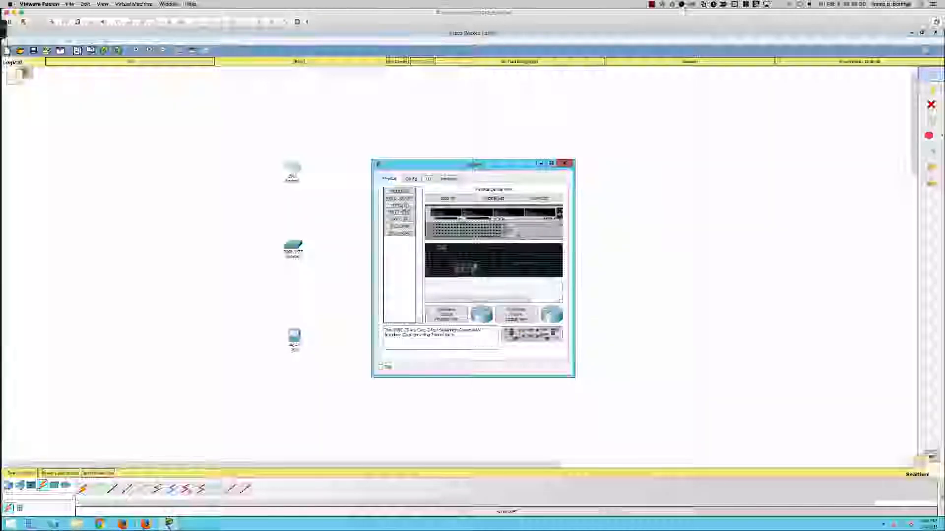
drag(402, 206, 540, 214)
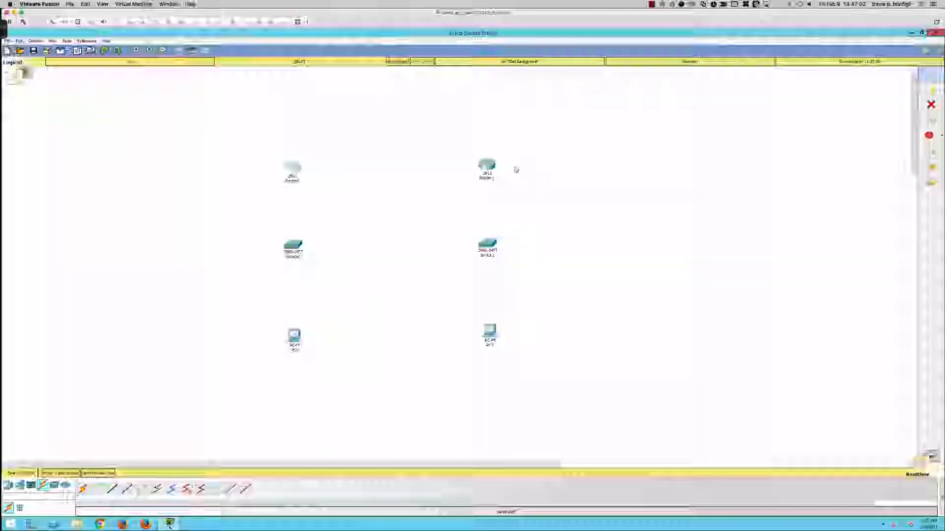
Step: Install an HWIC-2T serial interface module in the rightmost expansion slot of Router1
click(487, 166)
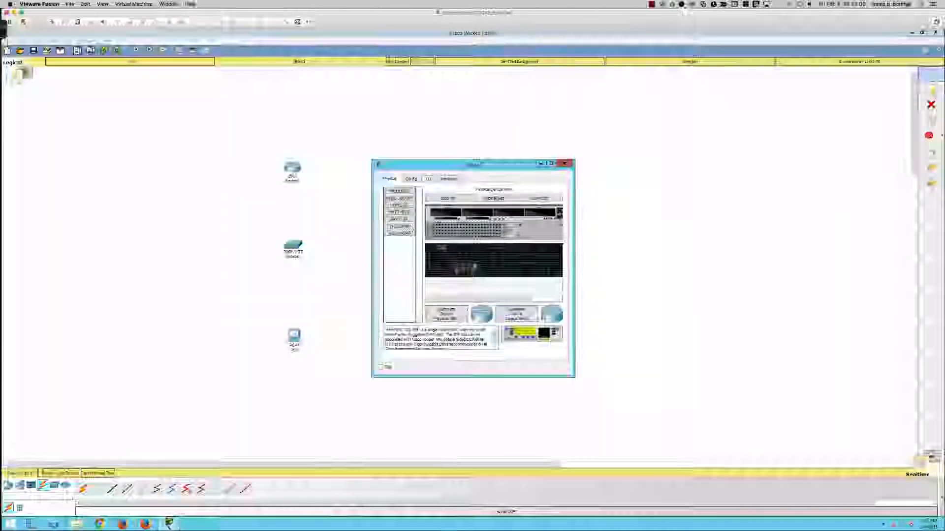
click(398, 205)
drag(399, 204, 541, 212)
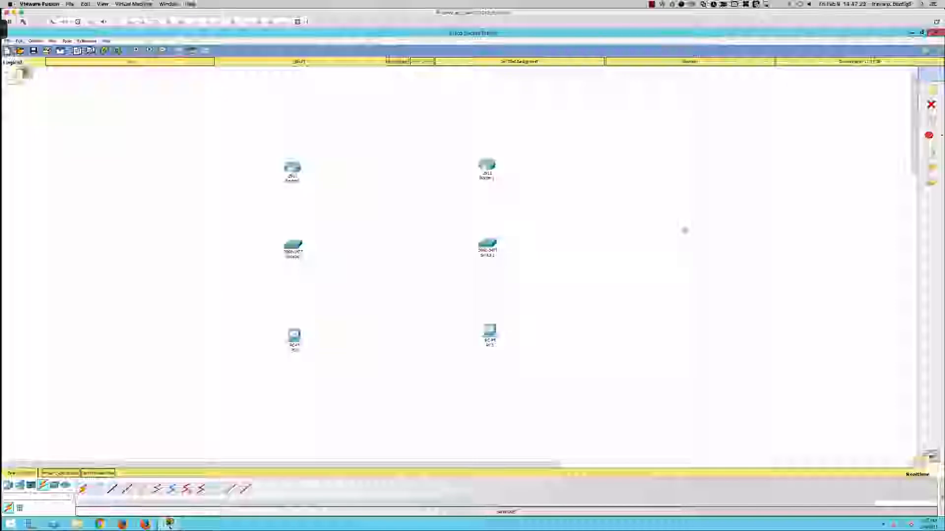
Step: Link Router0's second serial port to Router1's first serial port with a Serial DCE cable
key(ctrl+i)
key(ctrl+i)
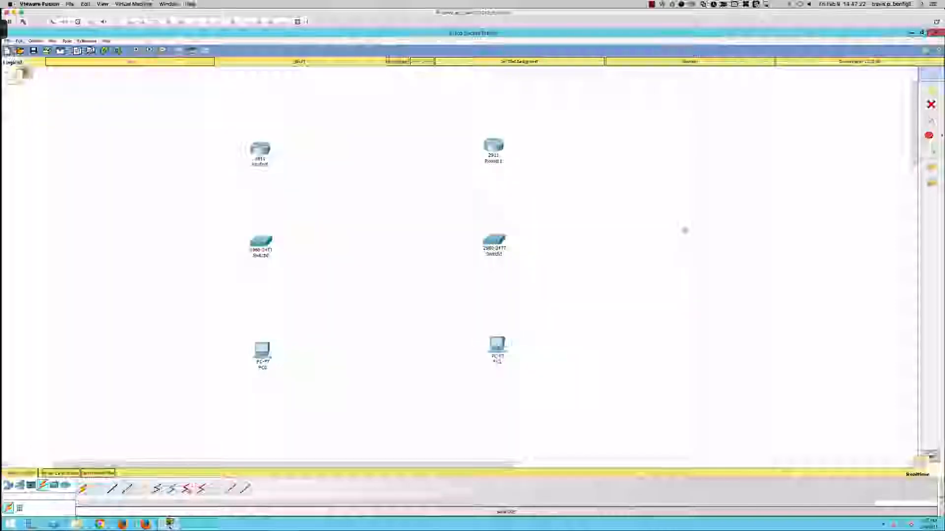
key(ctrl+i)
key(ctrl+i)
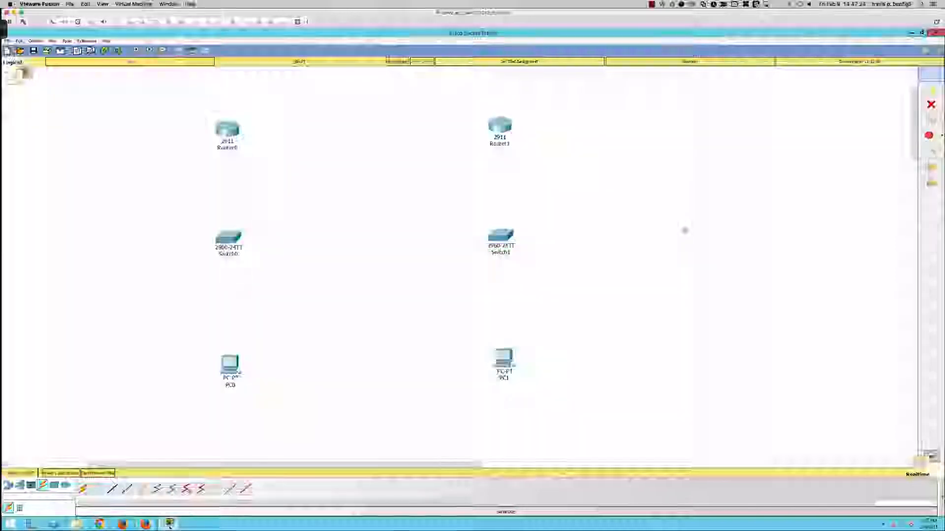
key(ctrl+i)
key(ctrl+i)
key(ctrl+i)
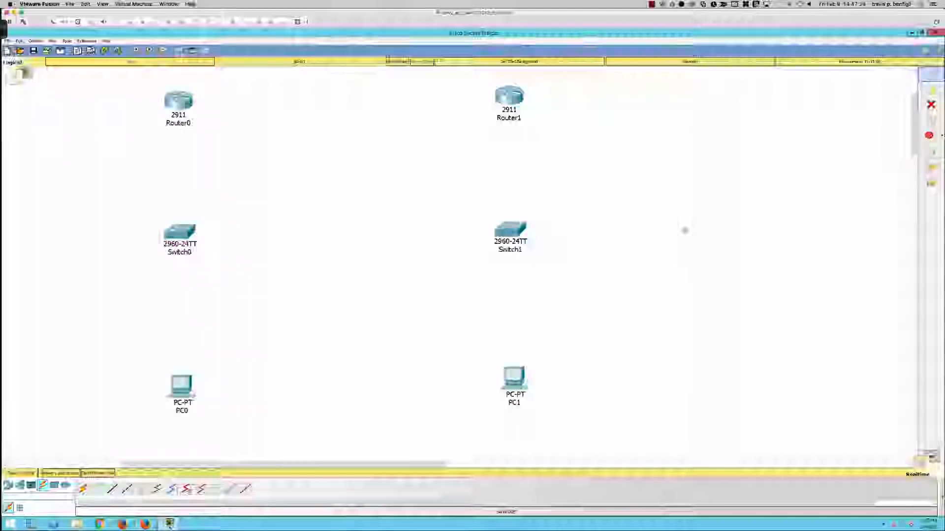
scroll(611, 260, up, 2)
scroll(610, 260, down, 1)
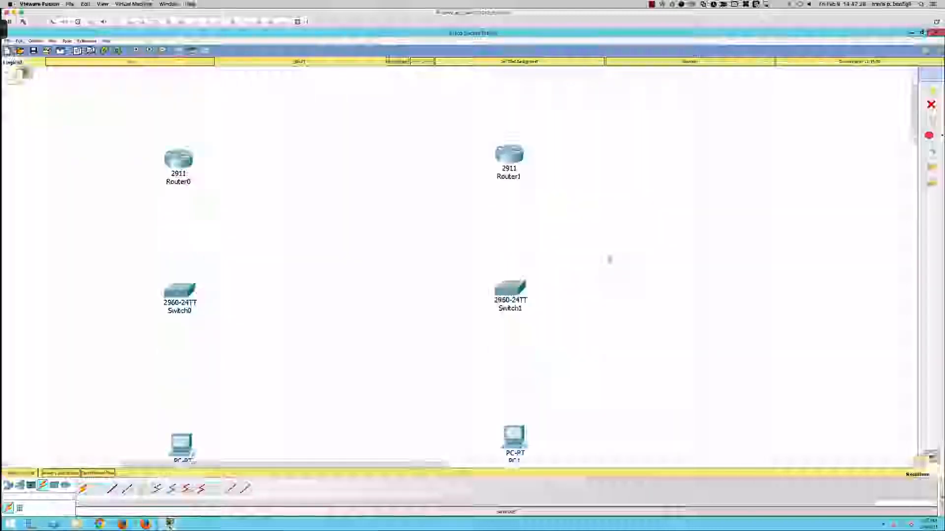
scroll(610, 260, down, 1)
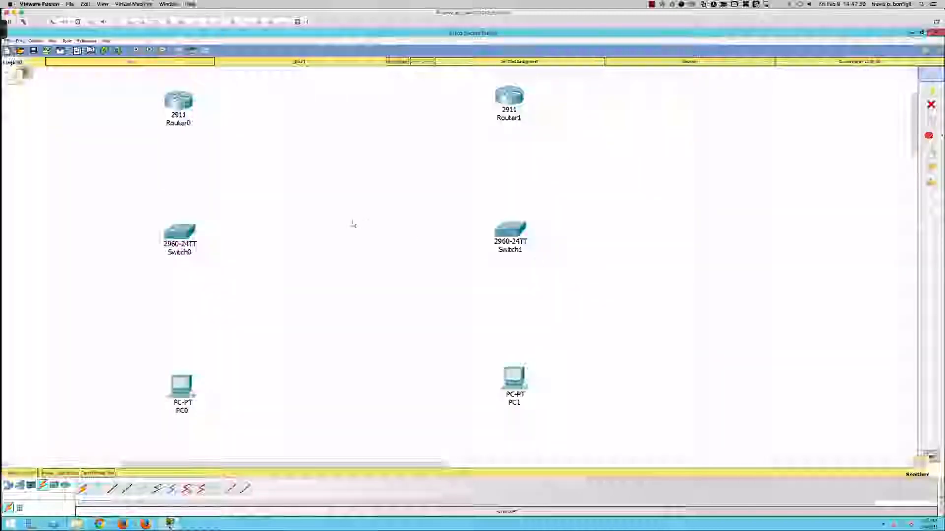
click(185, 490)
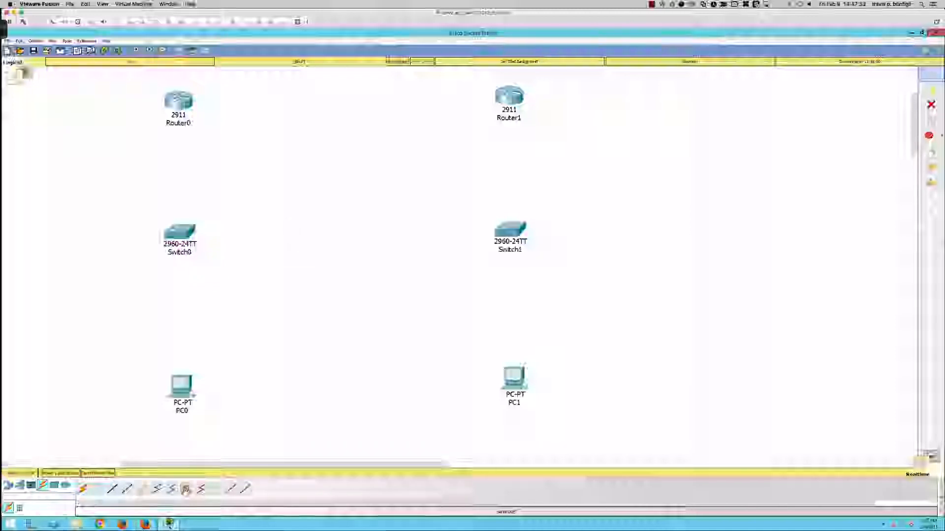
click(190, 104)
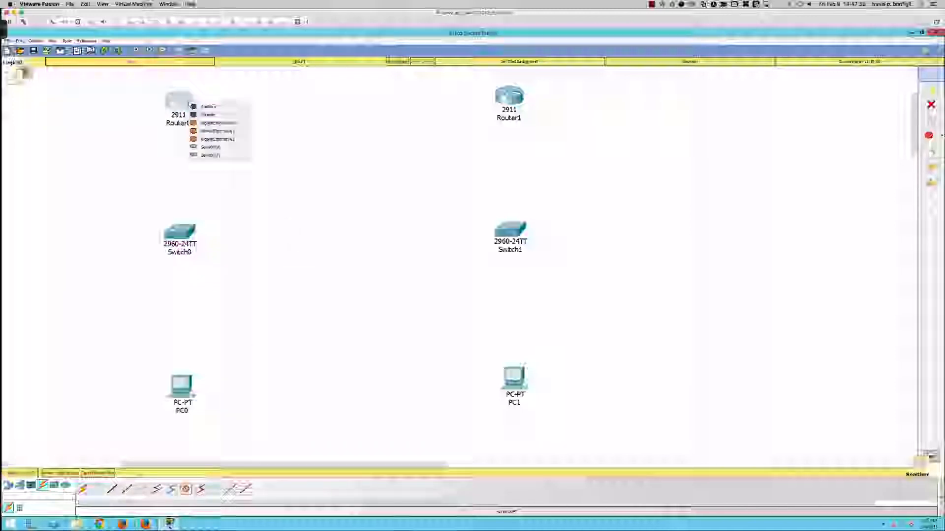
click(228, 155)
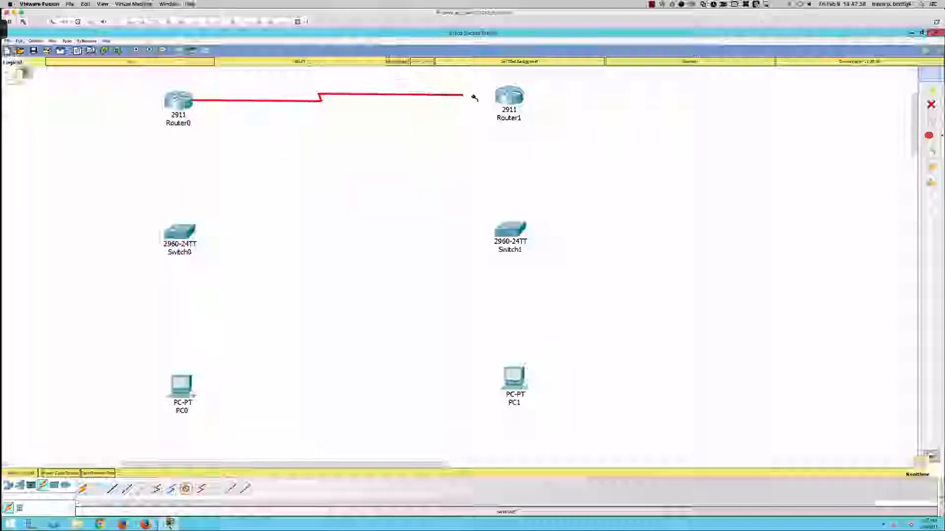
click(496, 95)
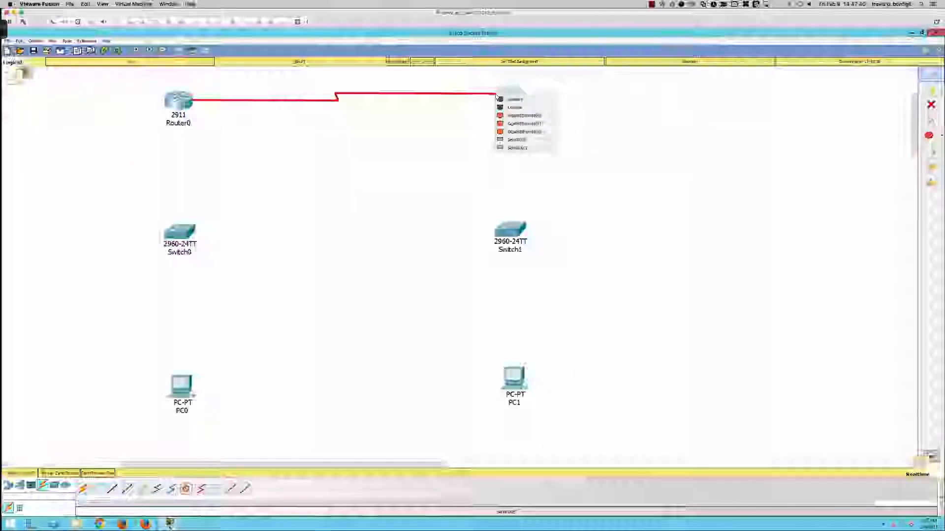
click(514, 140)
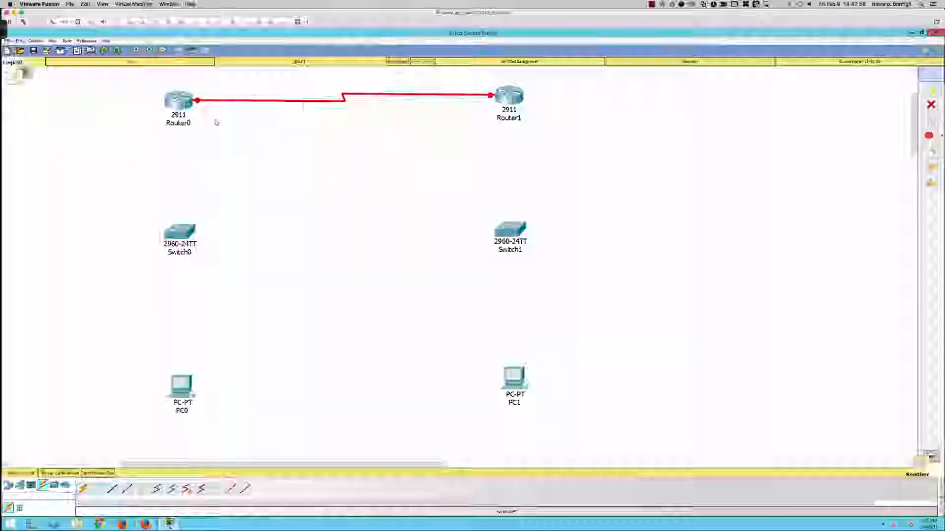
Step: Connect a FastEthernet port of Switch0 to Router0's GigabitEthernet0/1 with a copper straight-through cable
click(112, 489)
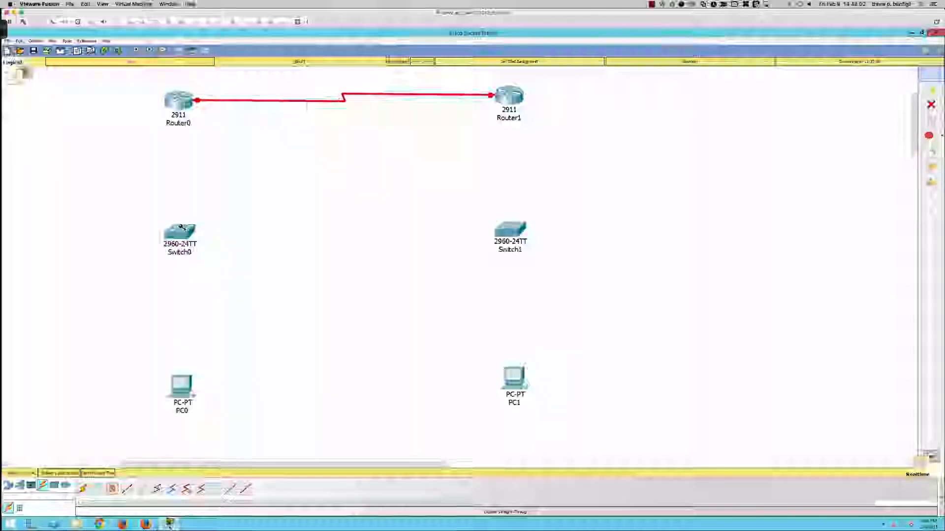
click(183, 228)
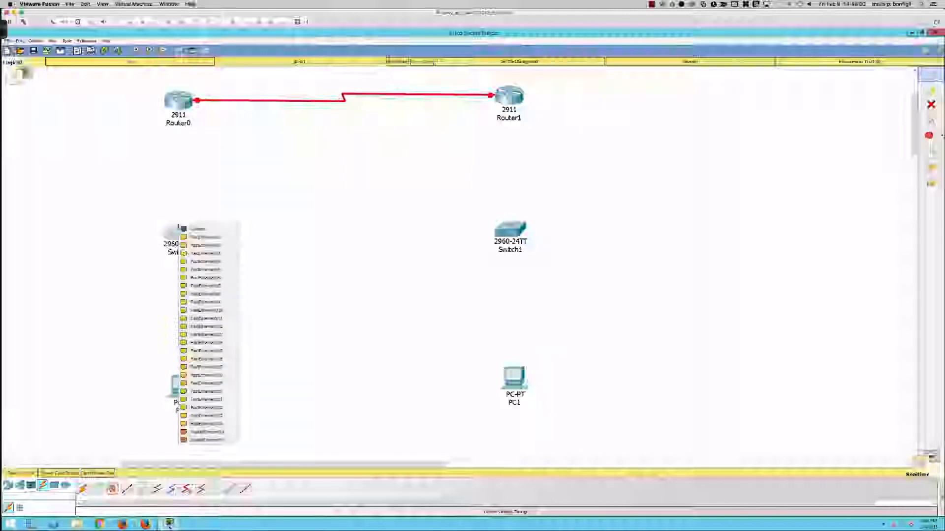
click(206, 264)
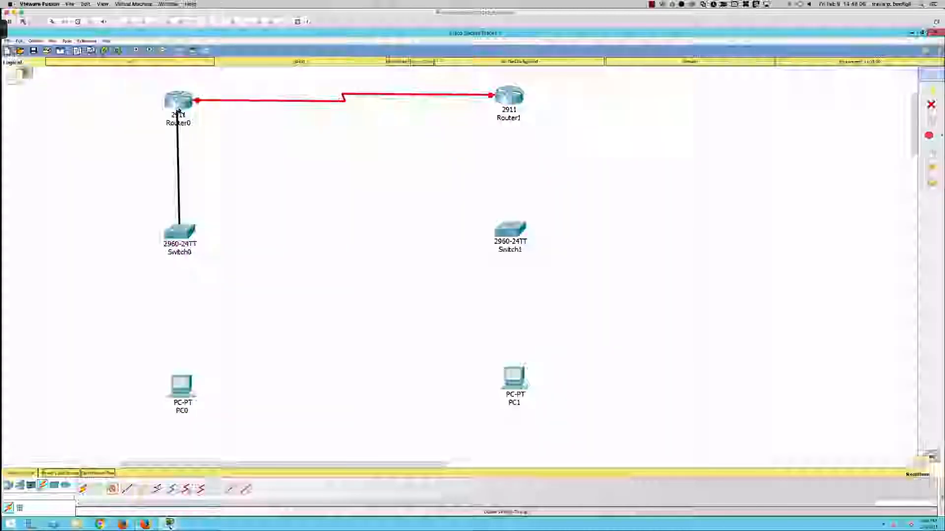
click(178, 113)
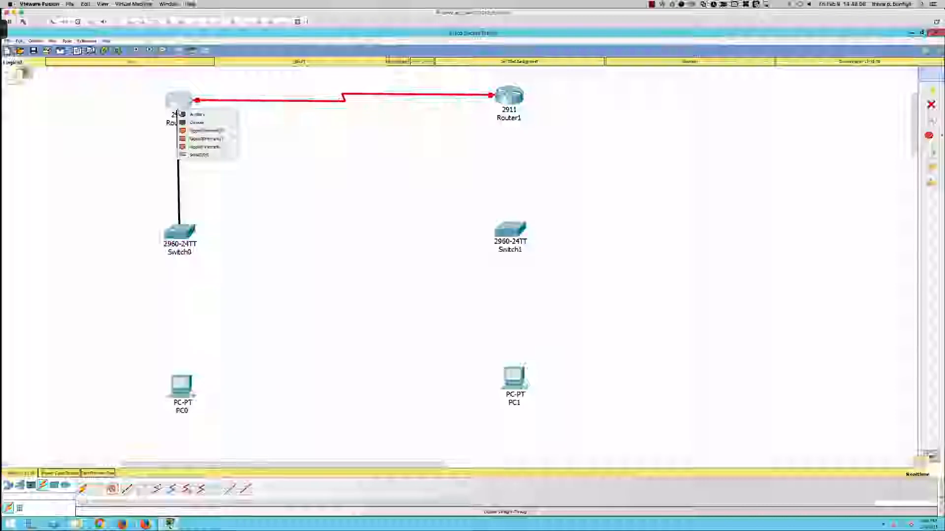
click(204, 139)
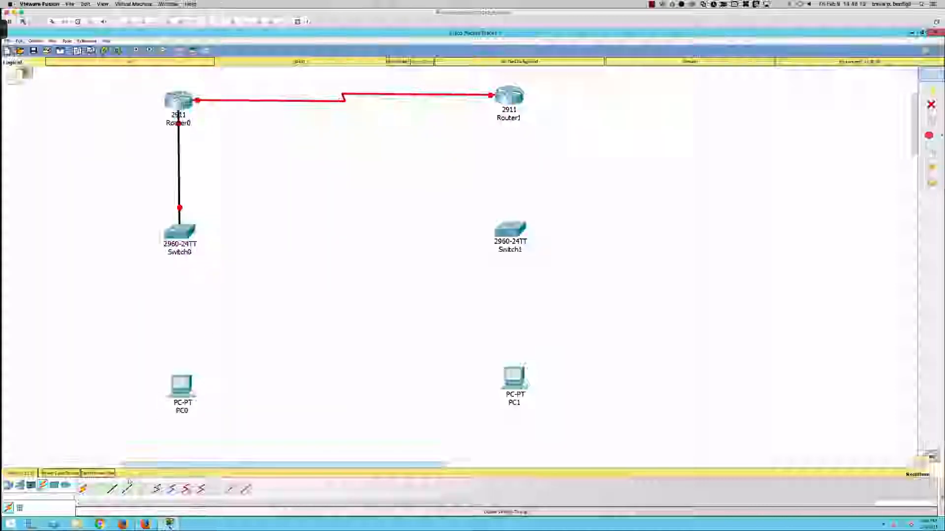
Step: Connect a FastEthernet port of Switch1 to Router1's GigabitEthernet0/1 with a copper straight-through cable
click(112, 489)
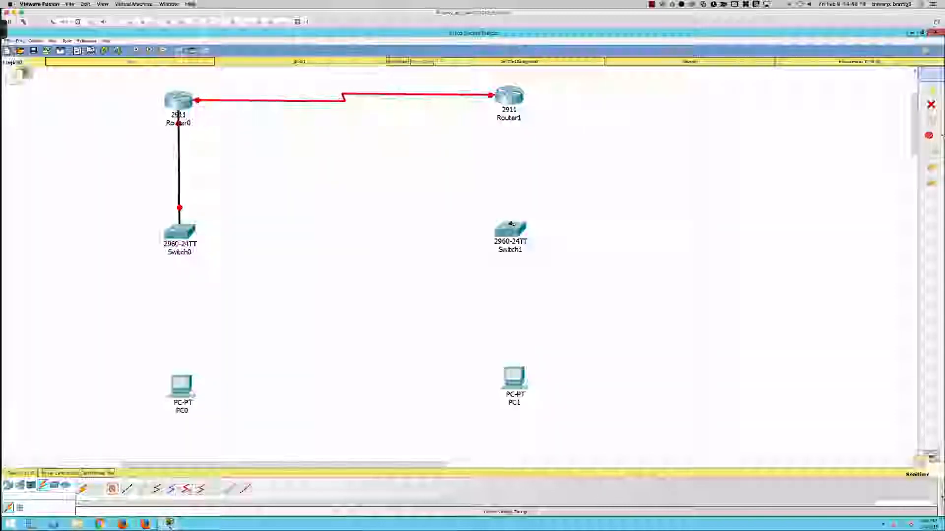
click(514, 224)
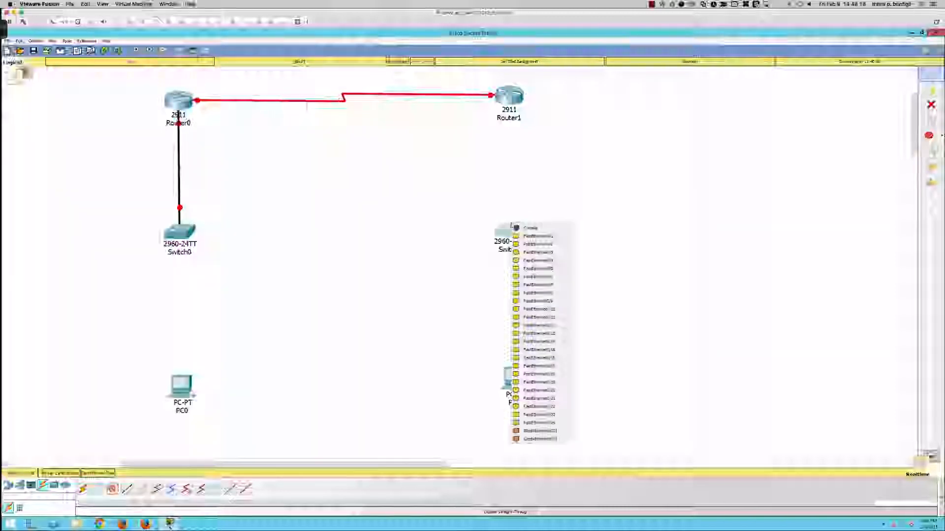
click(548, 265)
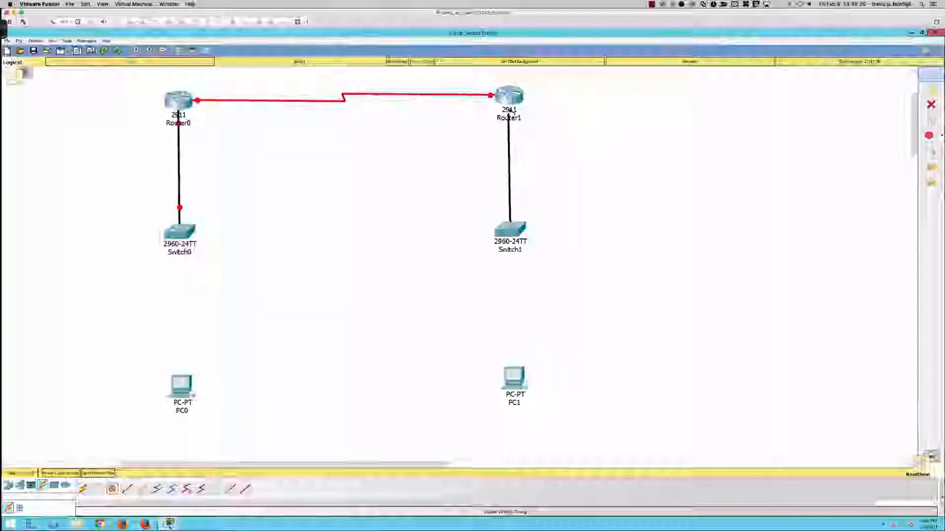
click(510, 104)
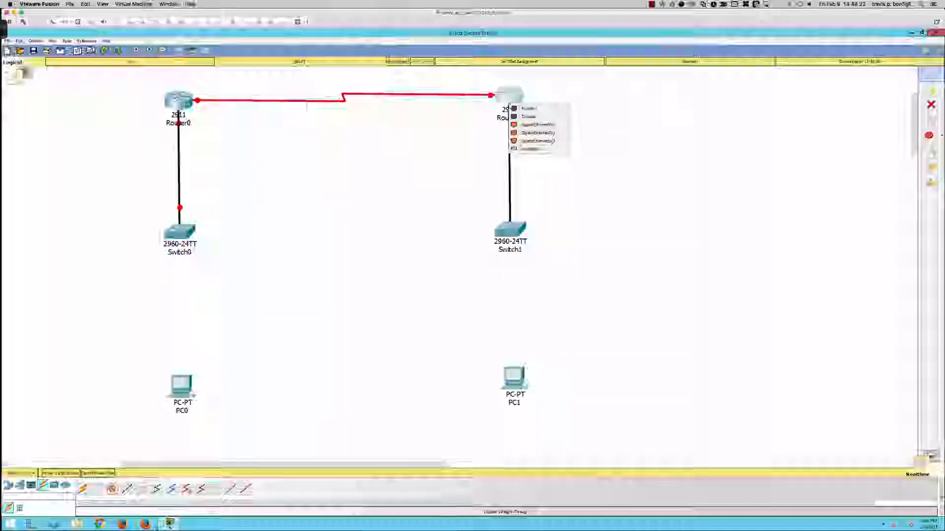
click(540, 133)
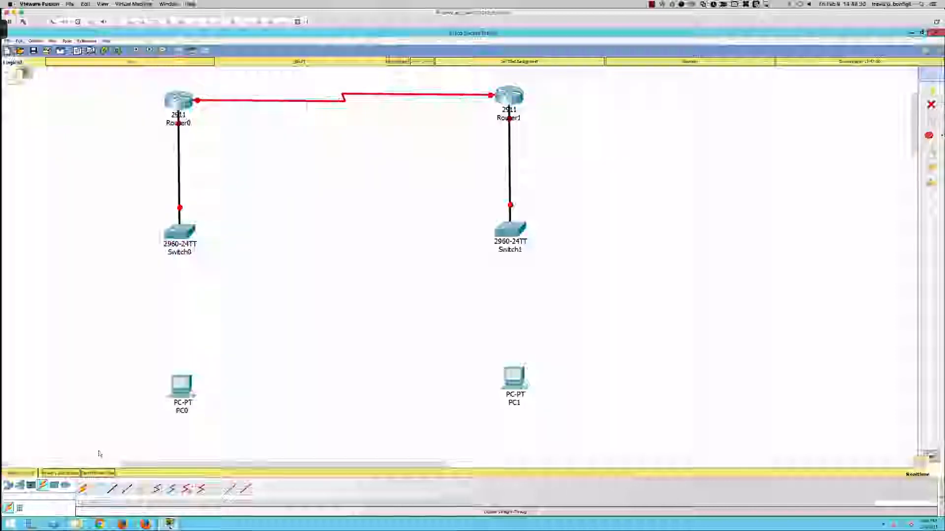
Step: Connect PC0's FastEthernet port to a free FastEthernet port of Switch0 with a copper straight-through cable
click(112, 488)
click(178, 381)
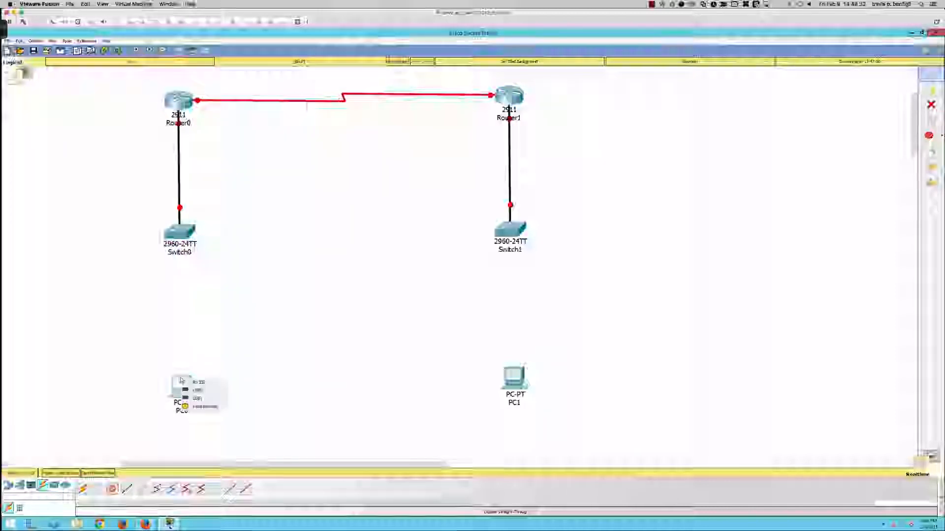
click(202, 406)
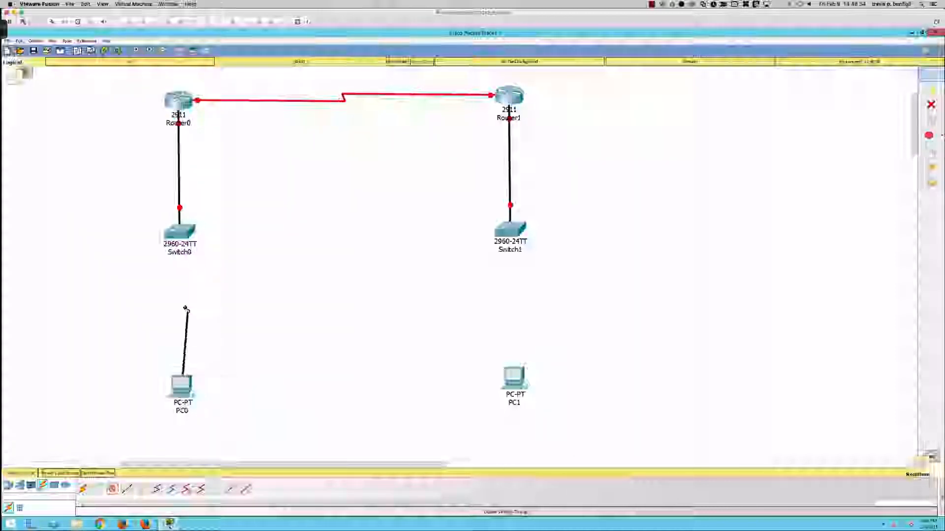
click(184, 239)
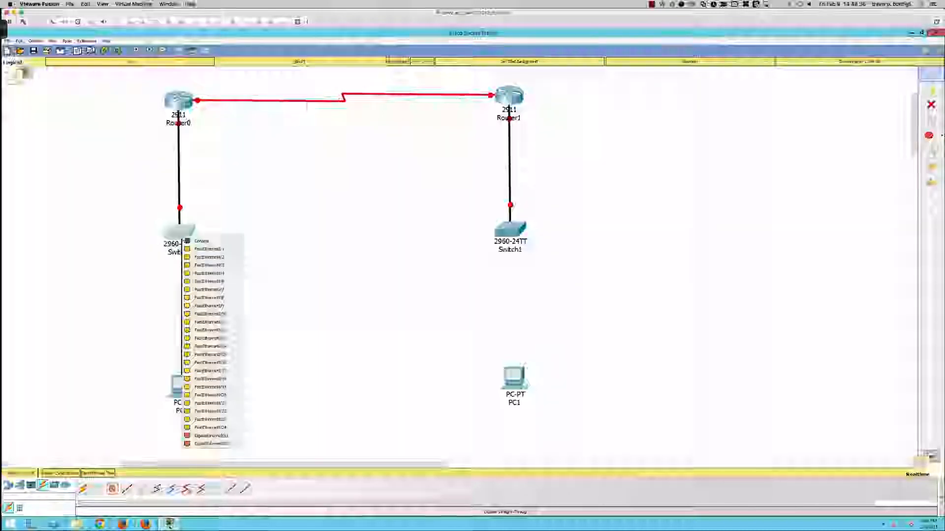
click(207, 291)
Step: Connect PC1's FastEthernet port to a free FastEthernet port of Switch1 with a copper straight-through cable
click(112, 489)
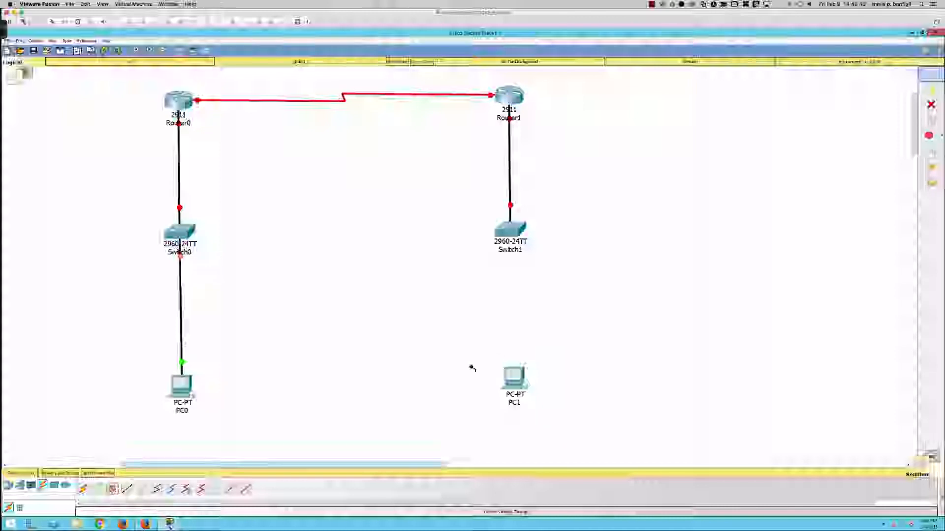
click(514, 371)
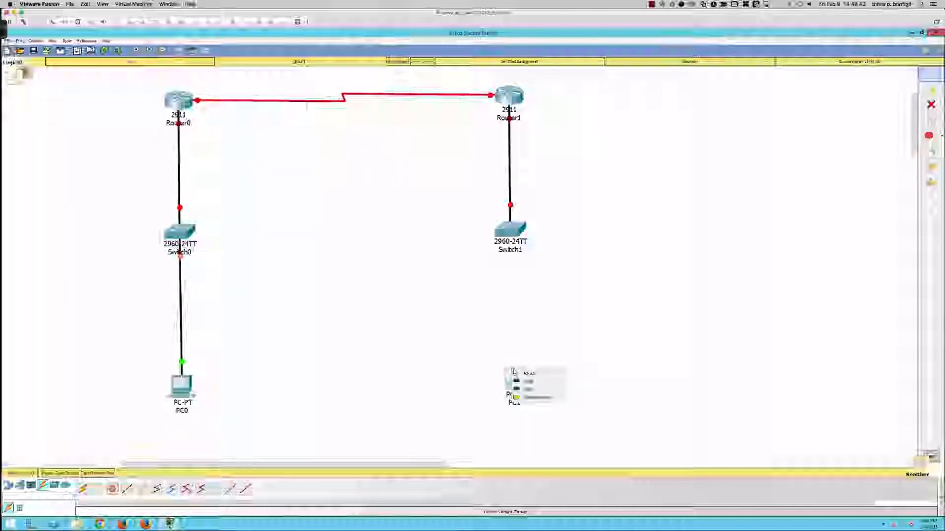
click(537, 395)
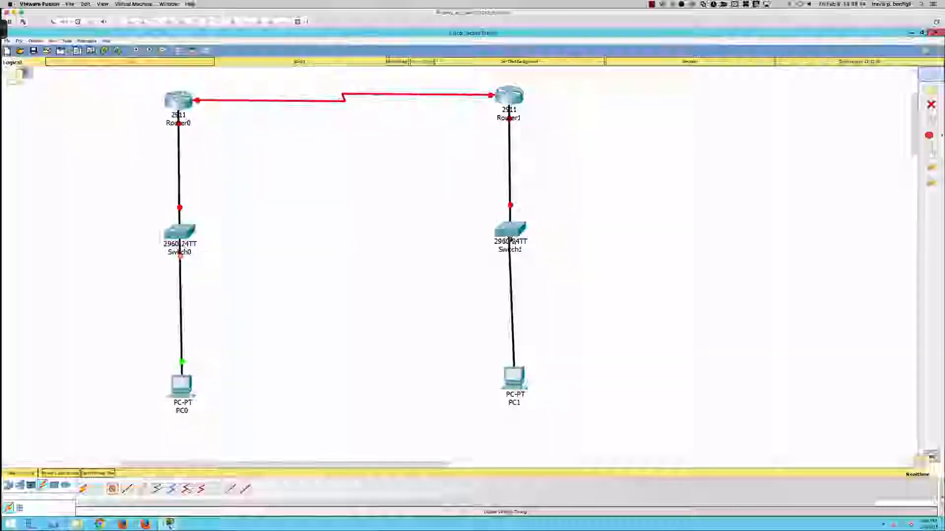
click(513, 240)
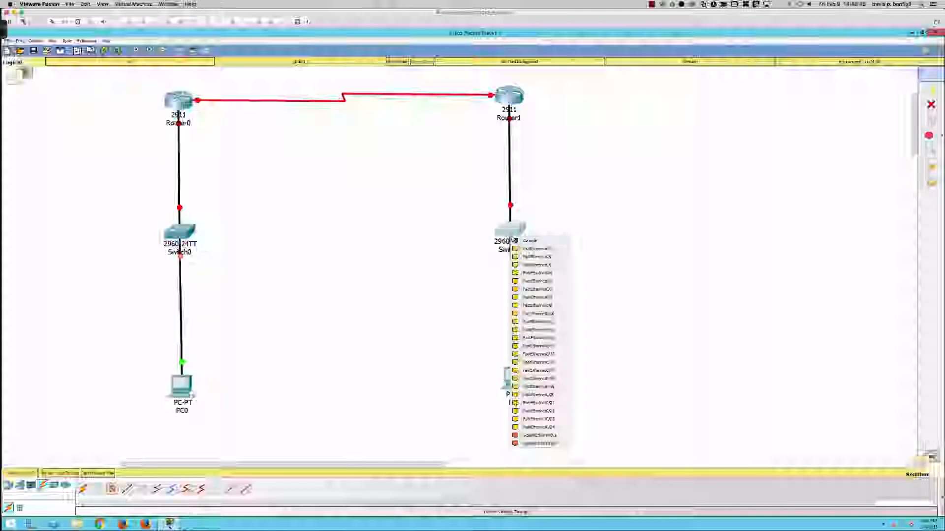
click(537, 281)
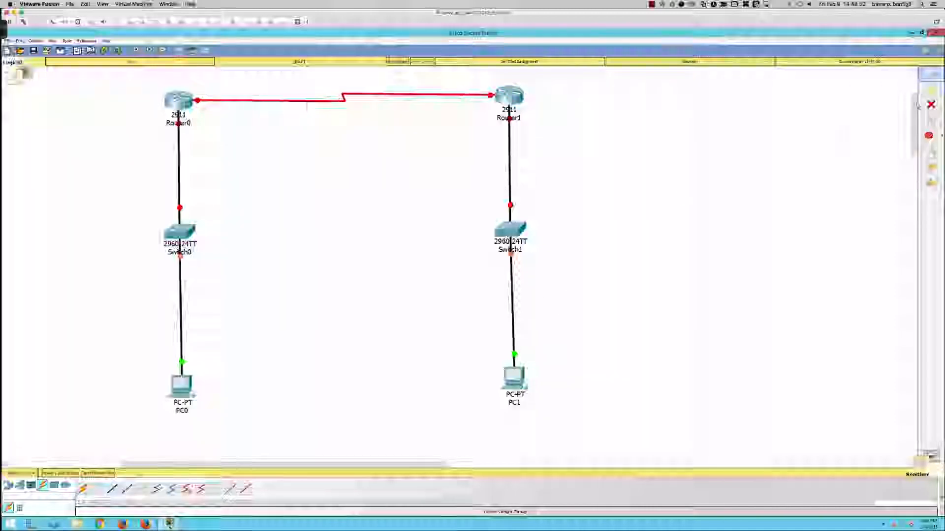
Step: Delete the cable between PC1 and Switch1
click(930, 105)
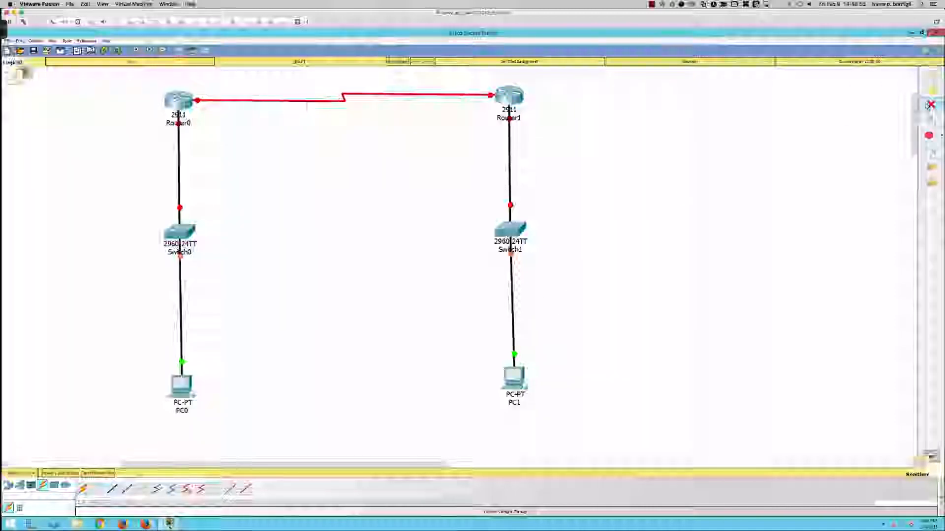
click(511, 292)
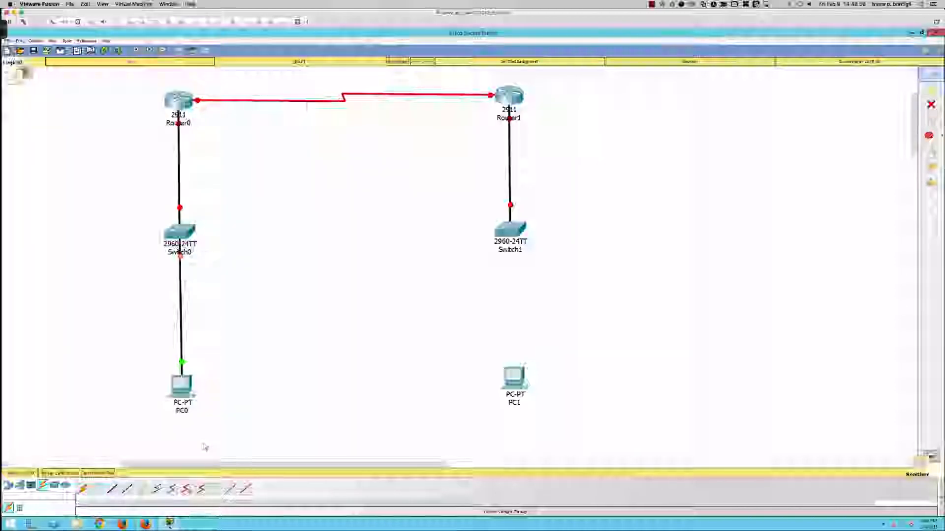
Step: Cable PC1's FastEthernet port to a higher-numbered FastEthernet port of Switch1 using copper straight-through
click(112, 488)
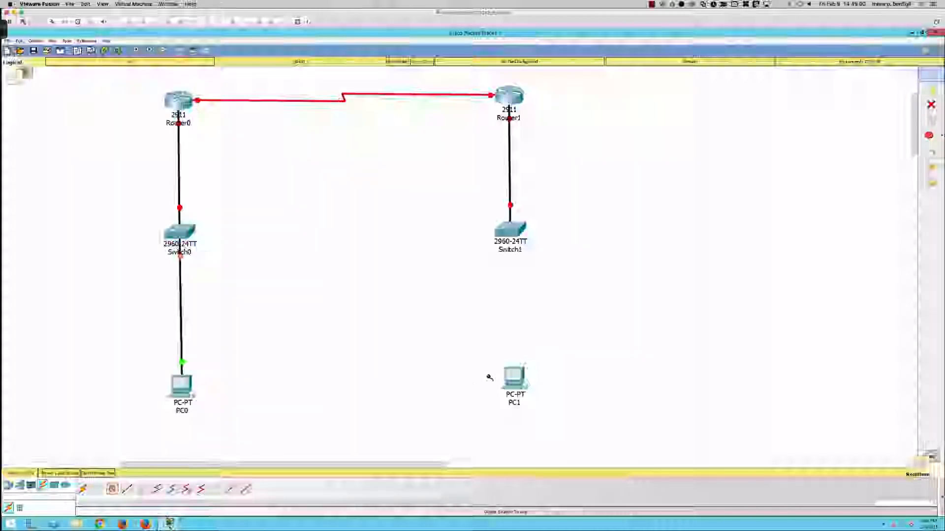
click(513, 377)
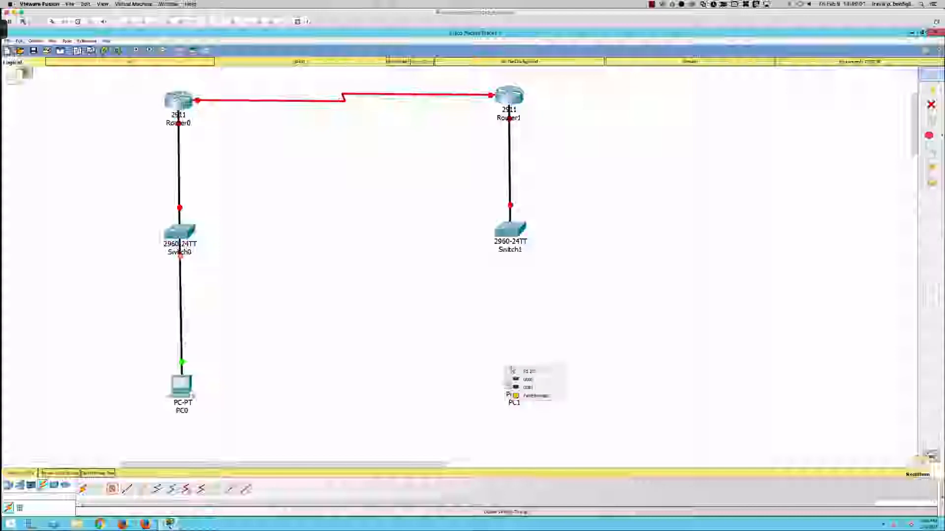
click(537, 396)
click(511, 229)
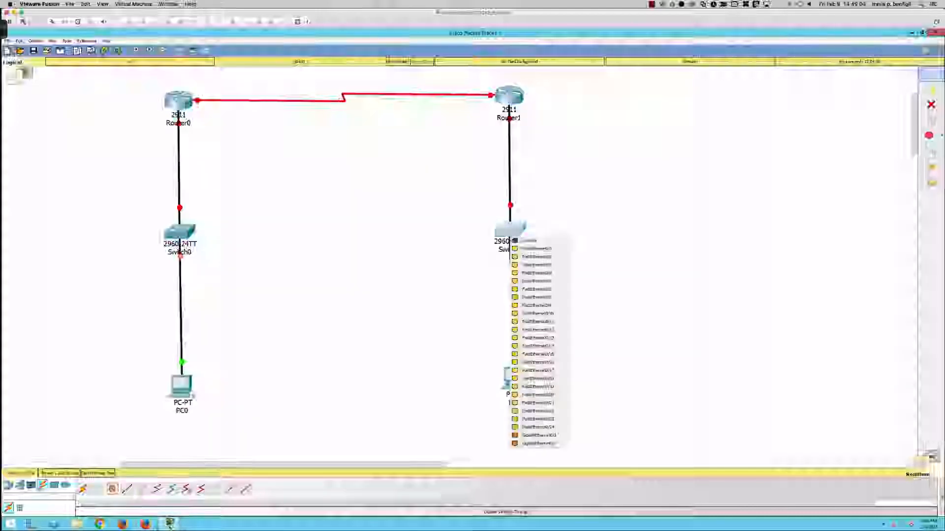
click(549, 378)
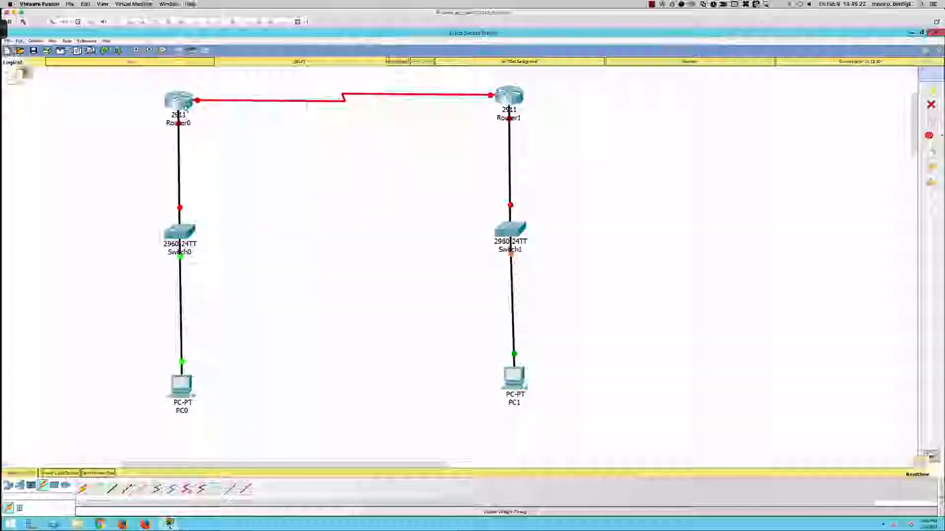
Step: Set the display name of Router0 to R1
click(185, 107)
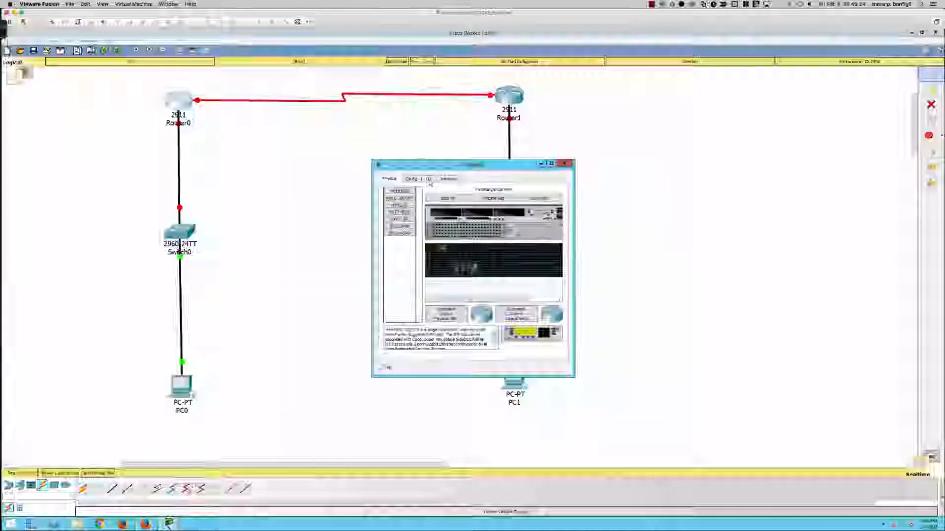
click(448, 179)
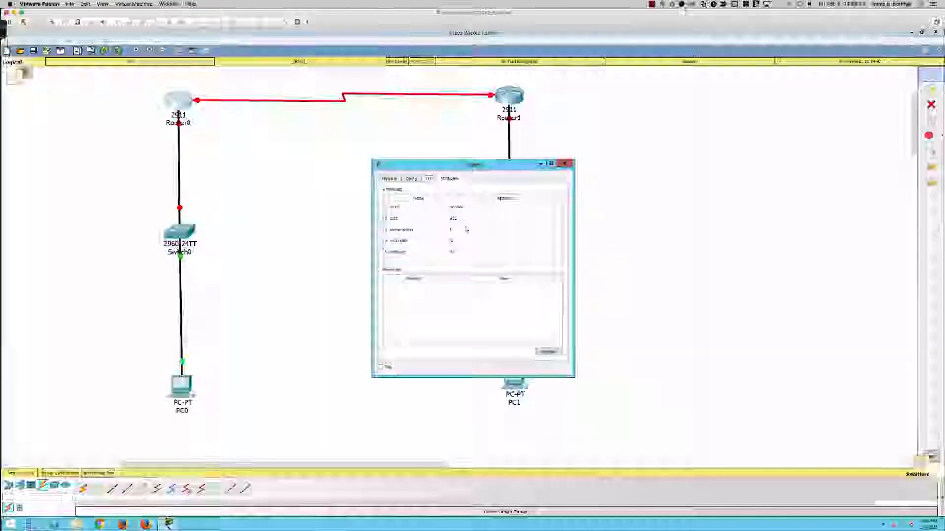
click(413, 181)
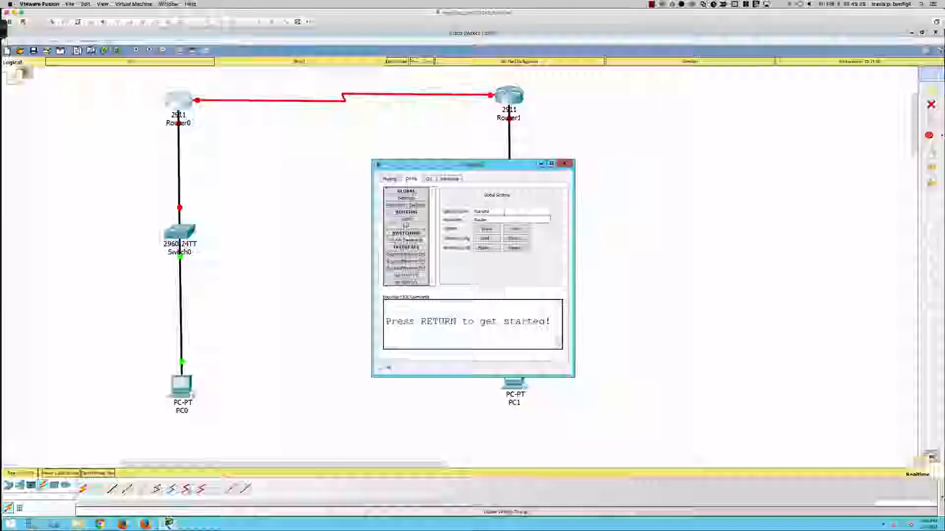
double_click(503, 212)
text(R)
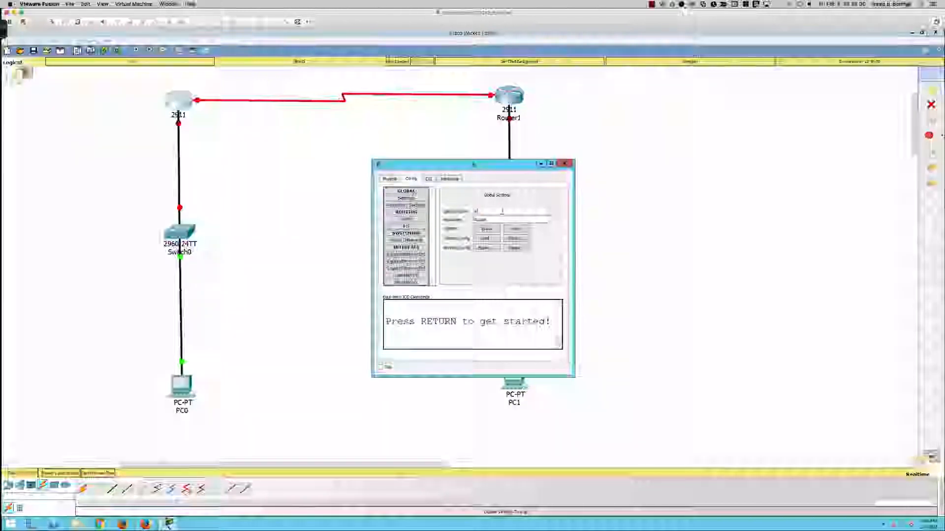
text(0)
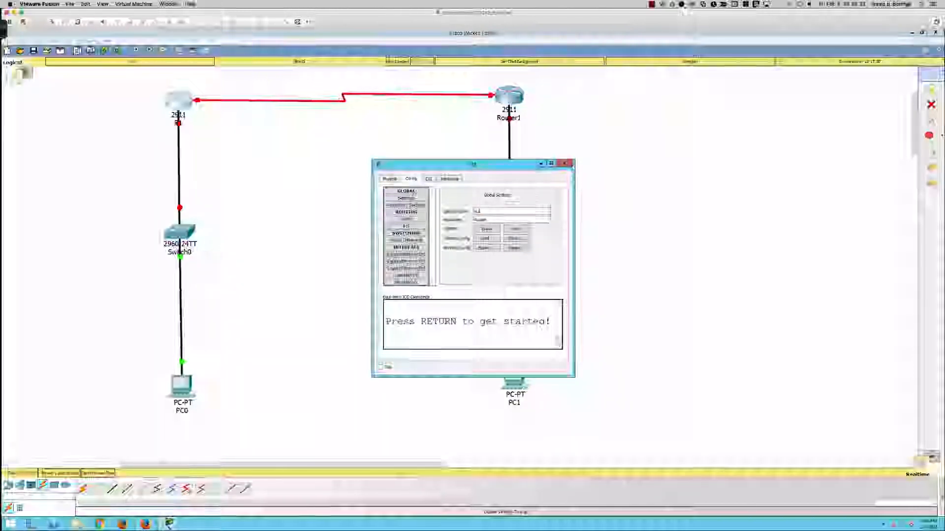
click(567, 163)
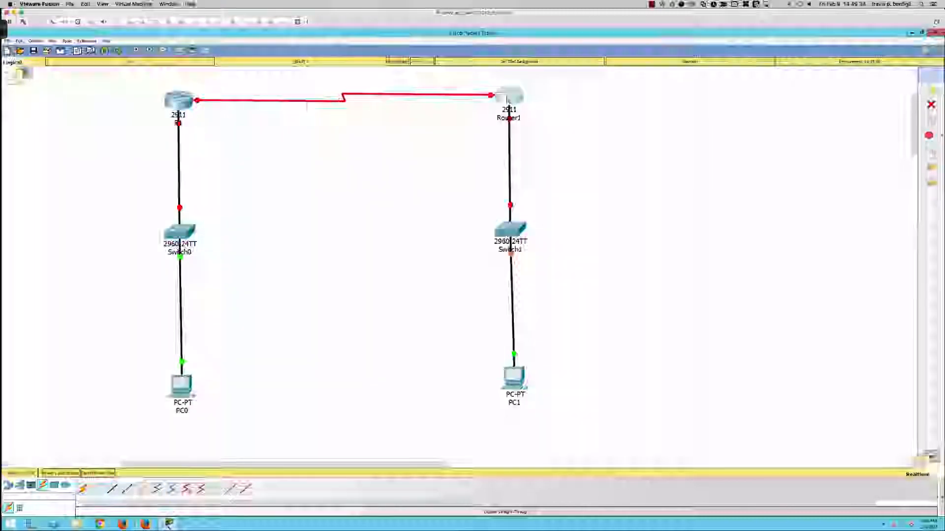
Step: Set the display name of Router1 to R2
click(507, 99)
click(411, 179)
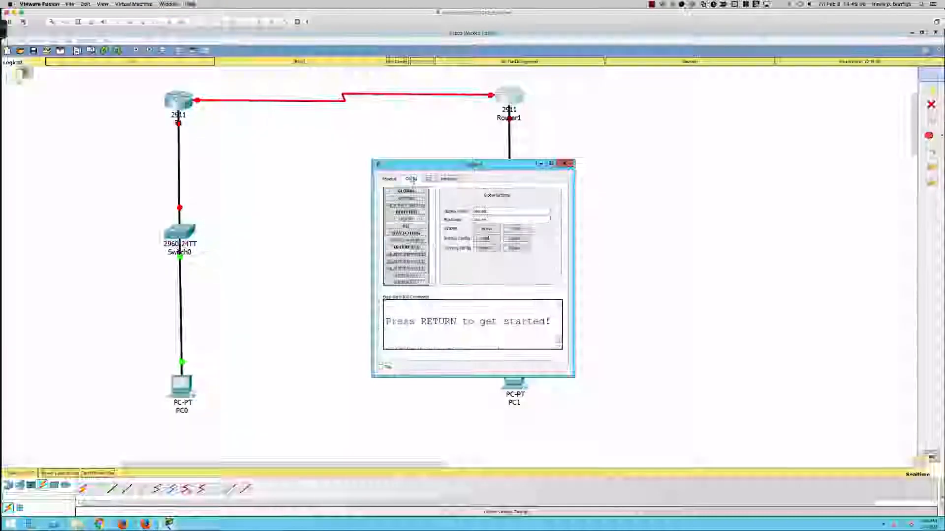
double_click(496, 212)
text(R)
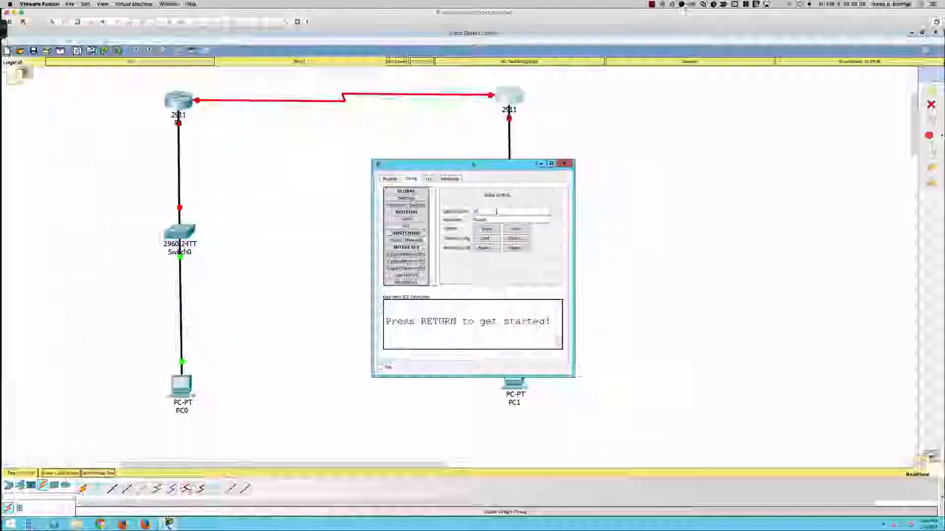
text(2)
click(565, 164)
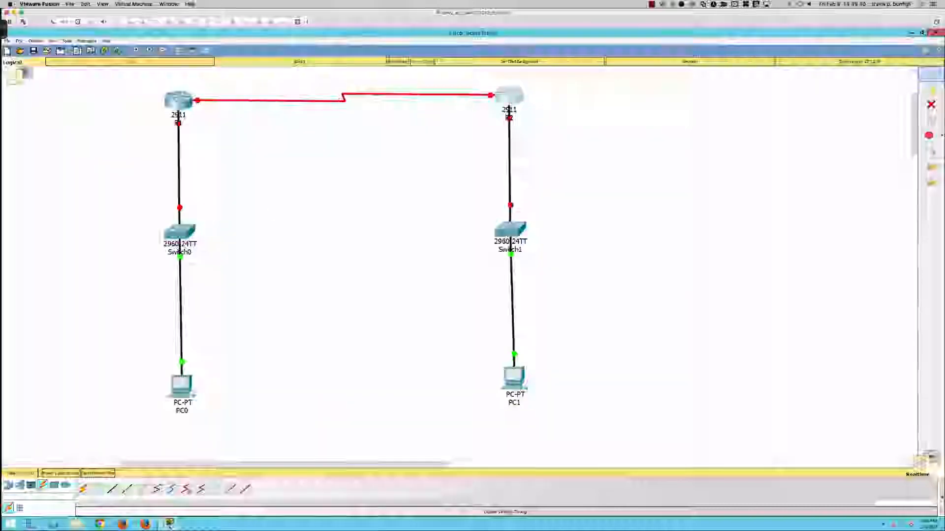
Step: Set the display name of Switch0 to S1
click(180, 231)
click(411, 179)
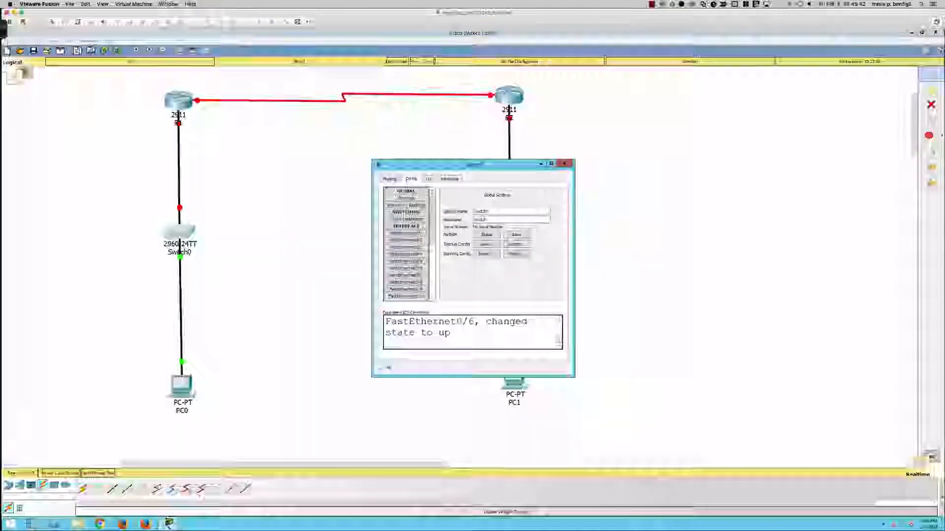
double_click(482, 211)
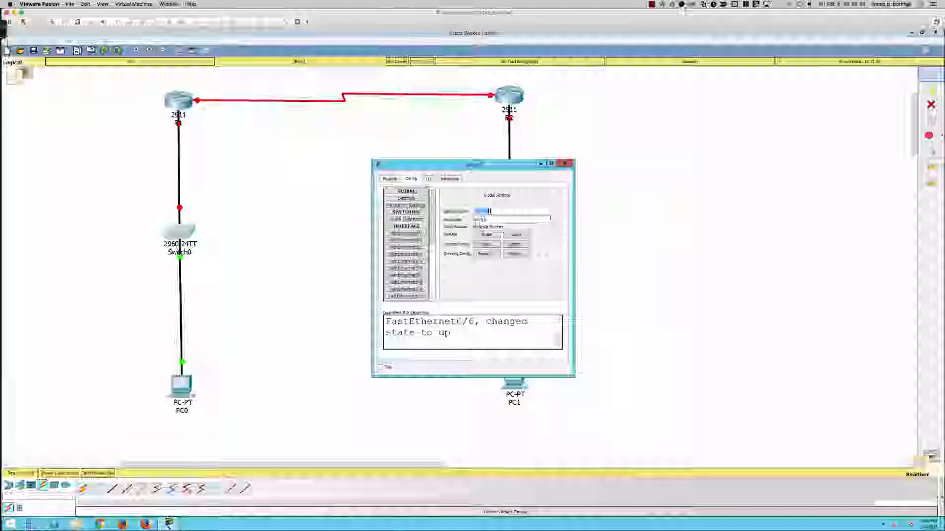
text(S1)
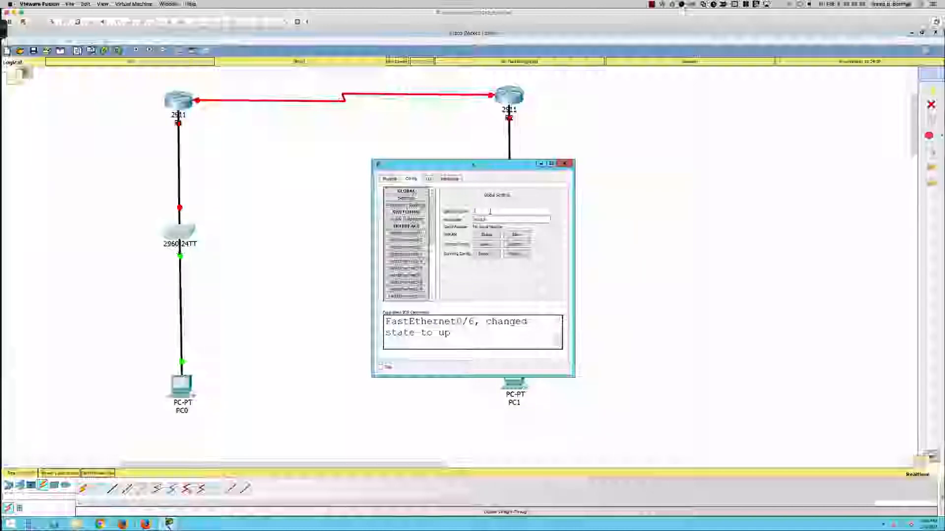
text(S1)
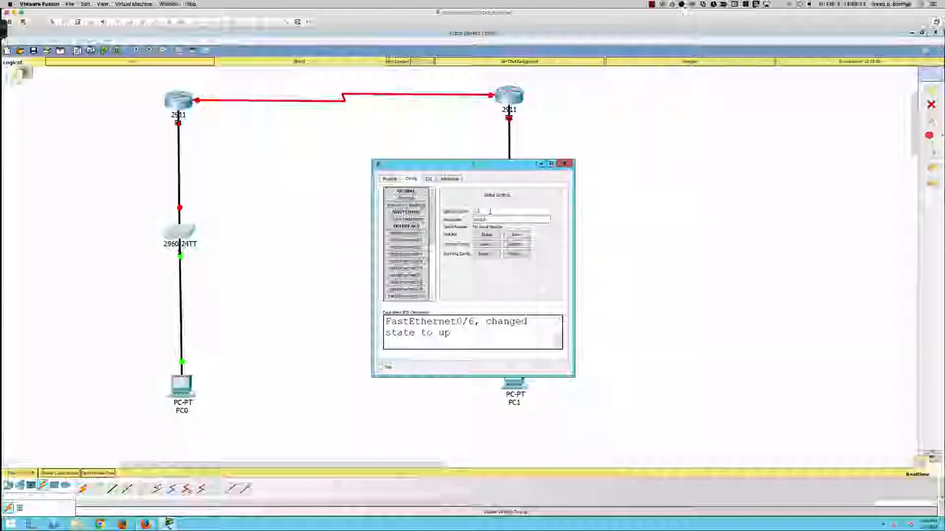
click(568, 167)
Step: Set the display name of Switch1 to S3
click(507, 230)
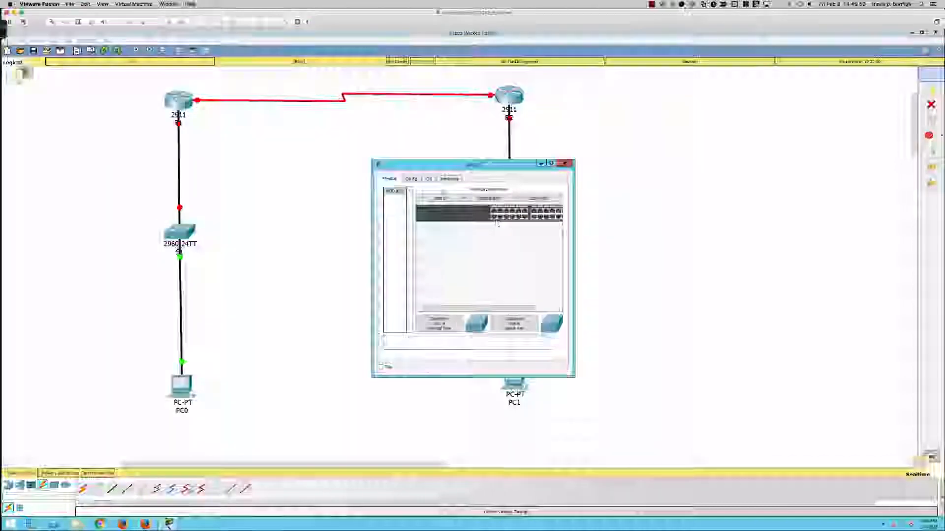
click(410, 178)
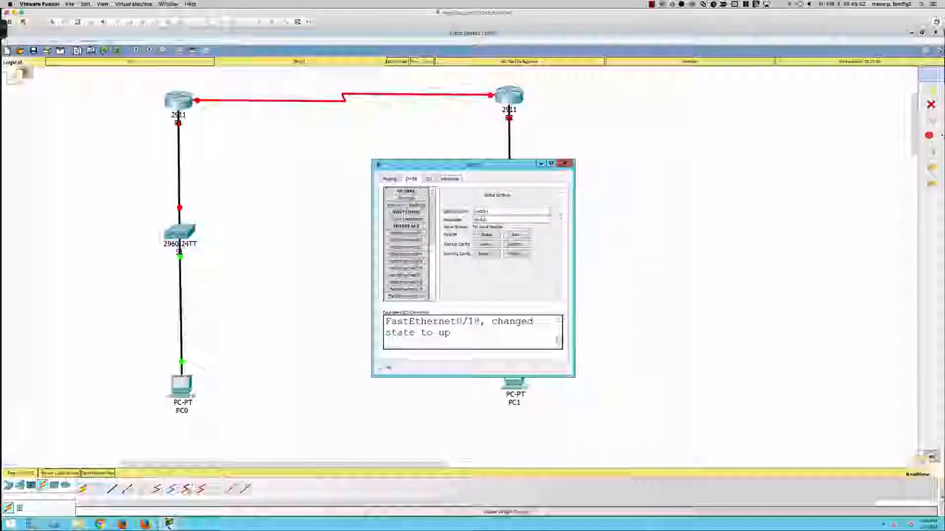
double_click(490, 211)
text(S)
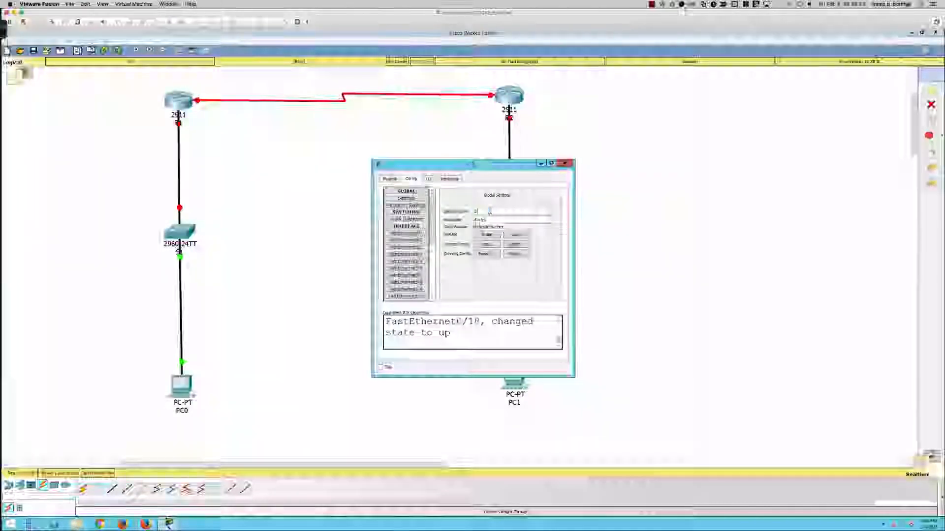
text(2)
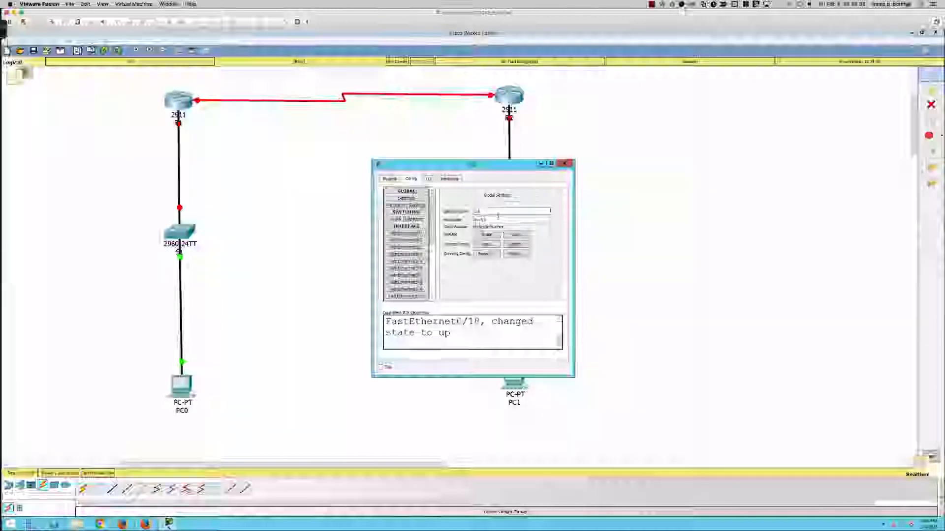
click(564, 164)
Step: Correct the display name of the second router, linked to S3, to R3
click(509, 99)
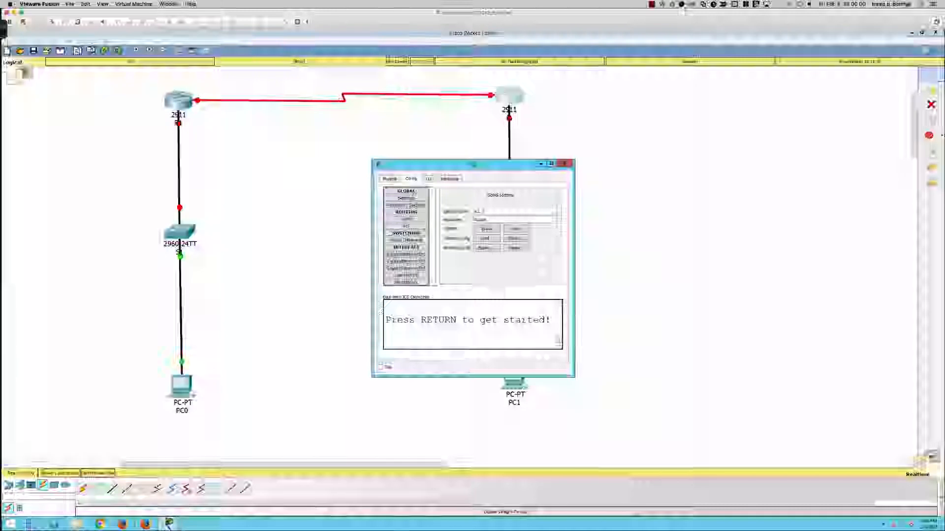
click(564, 163)
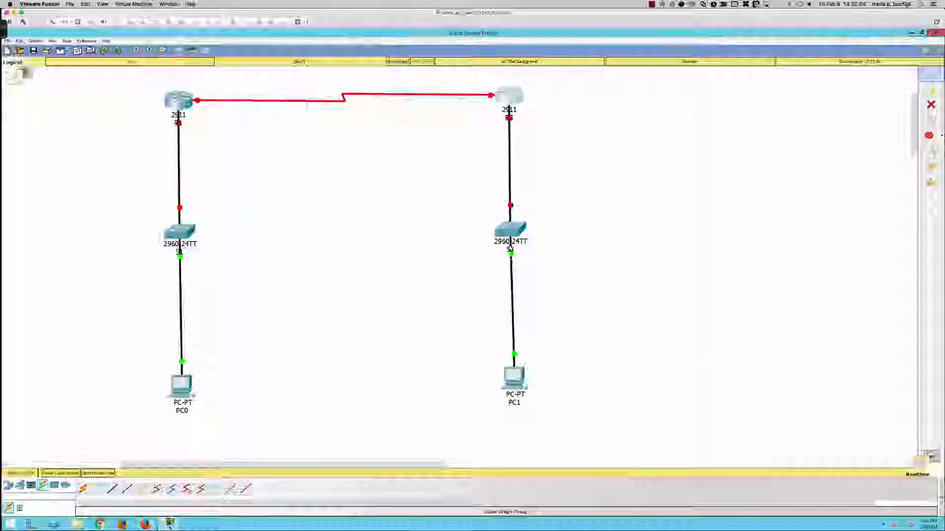
Step: Set the display name of PC0 to PC-A
click(187, 393)
click(353, 153)
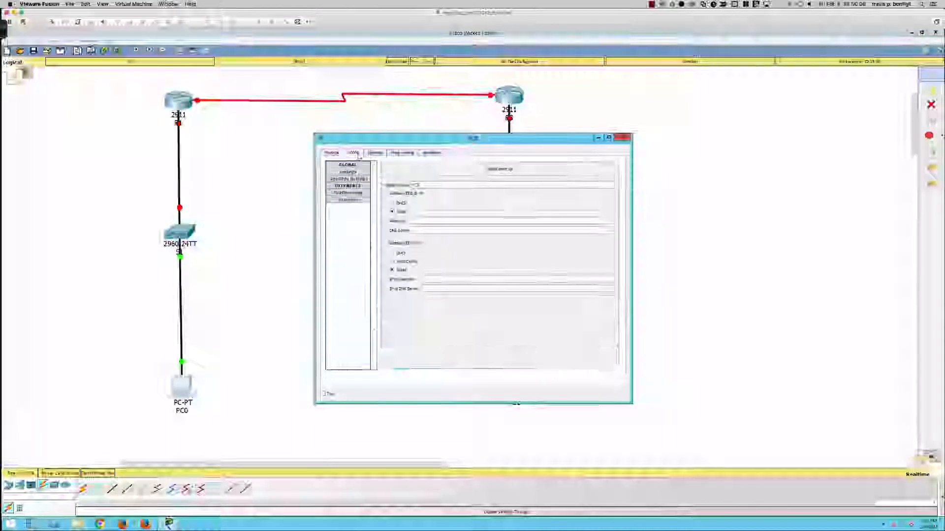
click(426, 185)
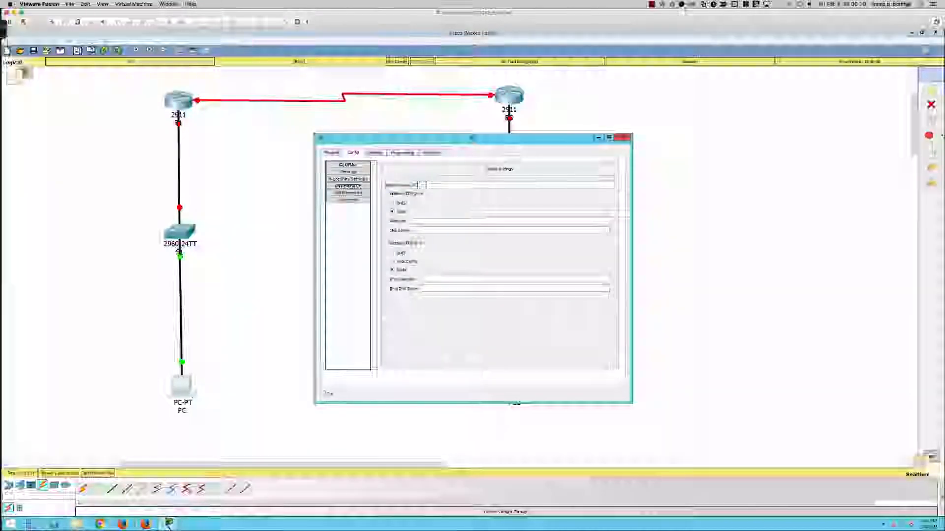
key(BackSpace)
text(-A)
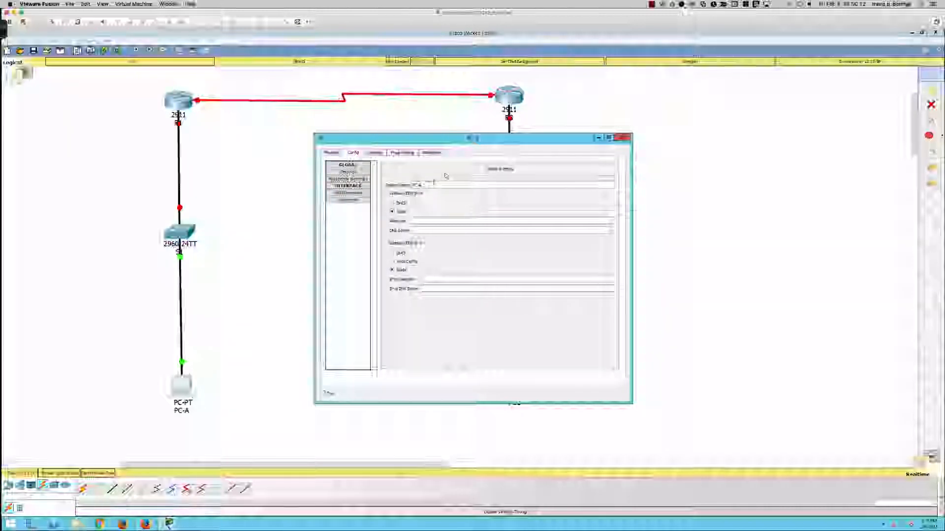
click(622, 137)
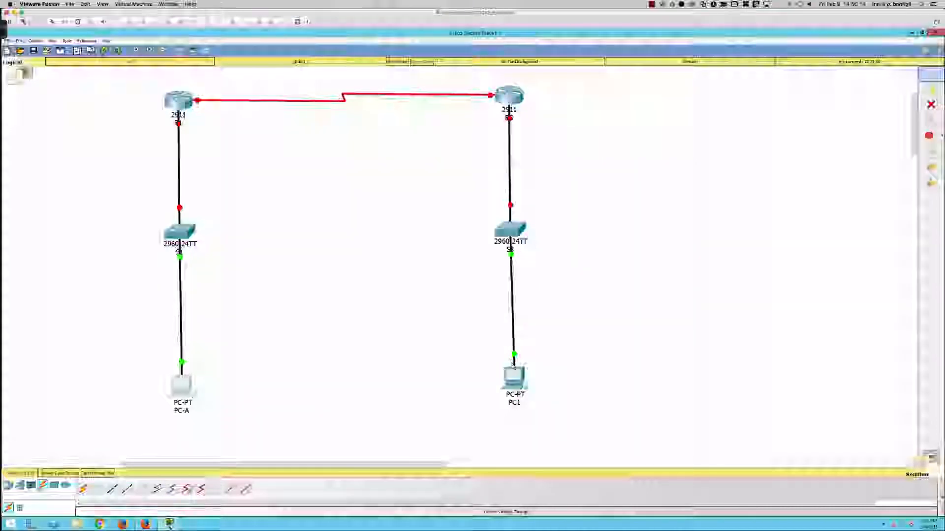
Step: Set the display name of PC1 to PC-C
click(514, 378)
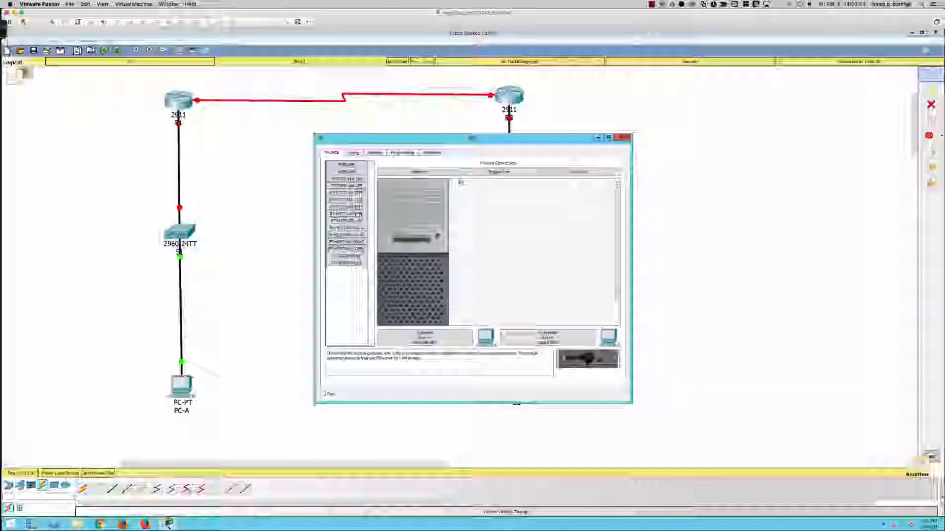
click(354, 152)
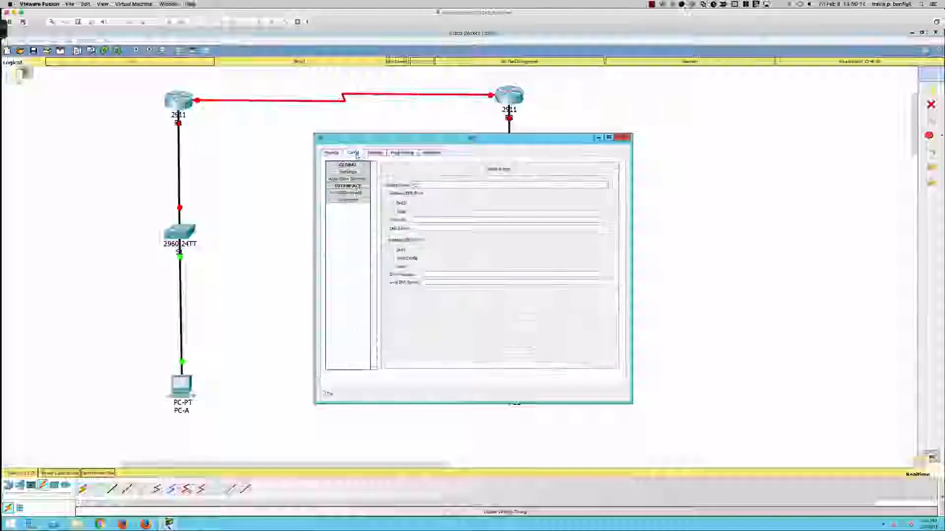
click(426, 185)
key(BackSpace)
text(-C)
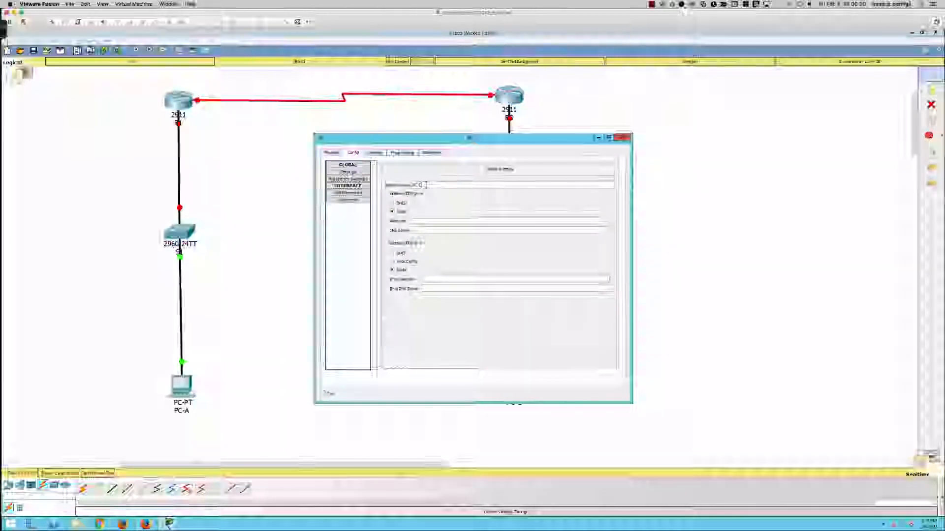
click(623, 137)
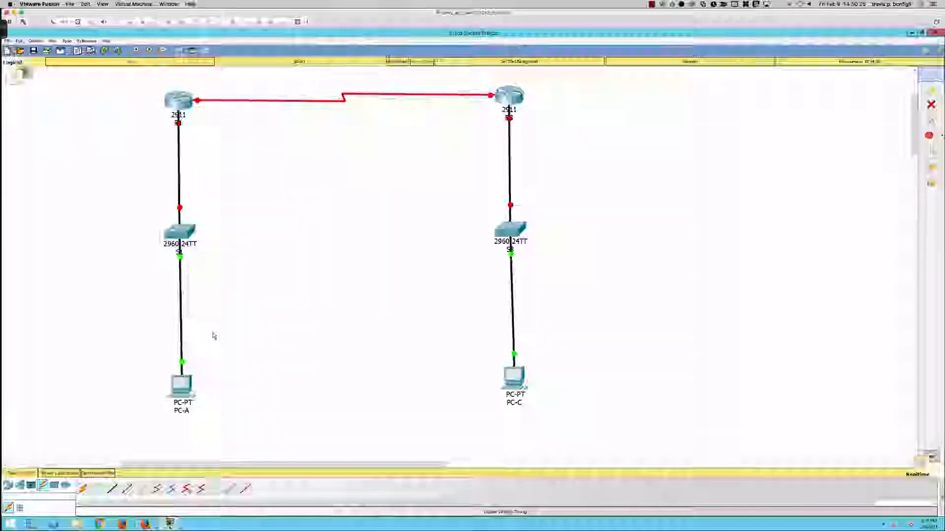
Step: Open the command-line interface of router R1 in an enlarged device window and start its console session
click(178, 100)
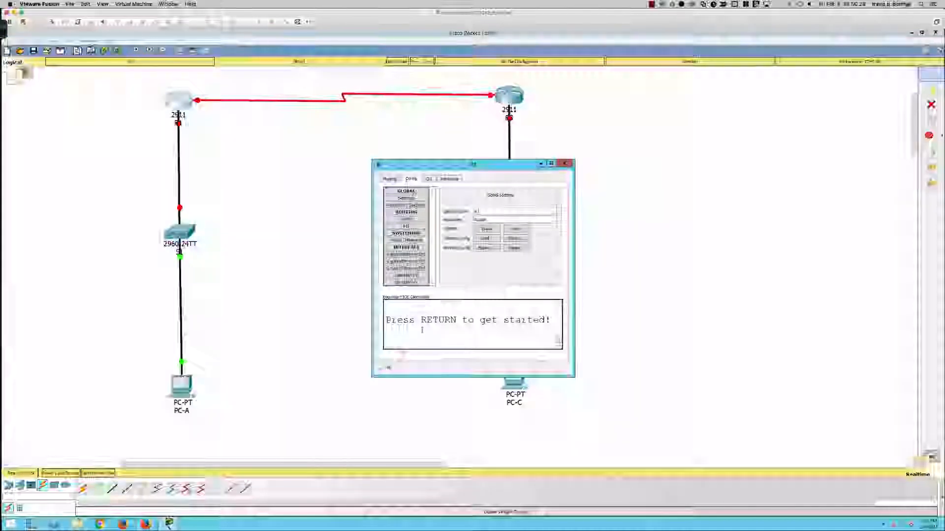
drag(372, 377, 51, 427)
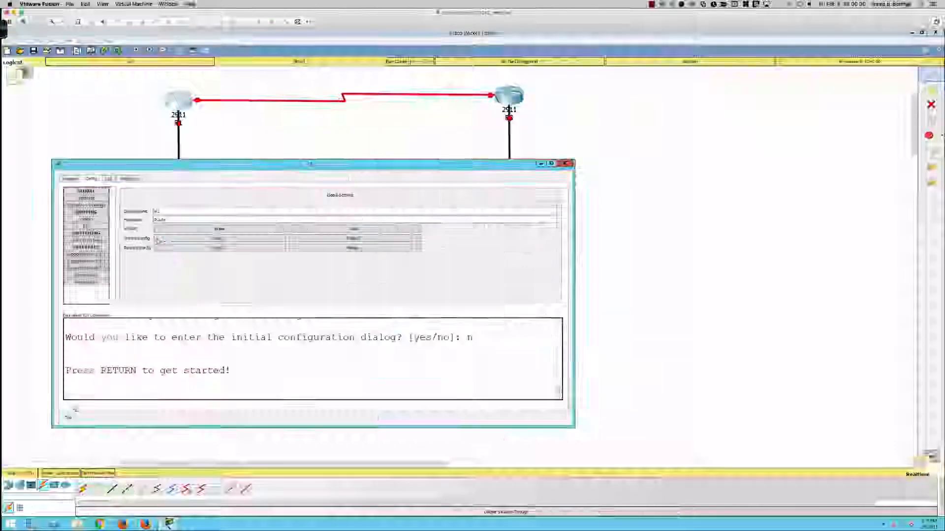
click(107, 179)
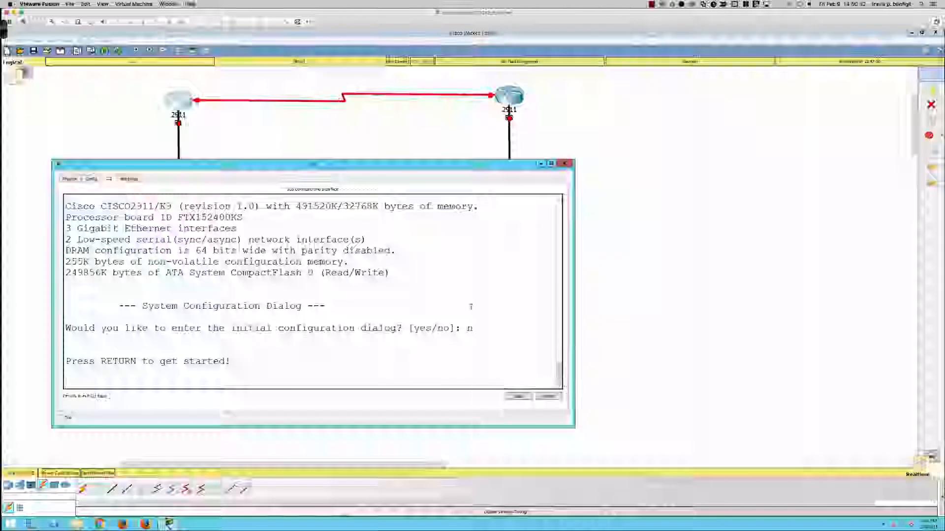
key(Return)
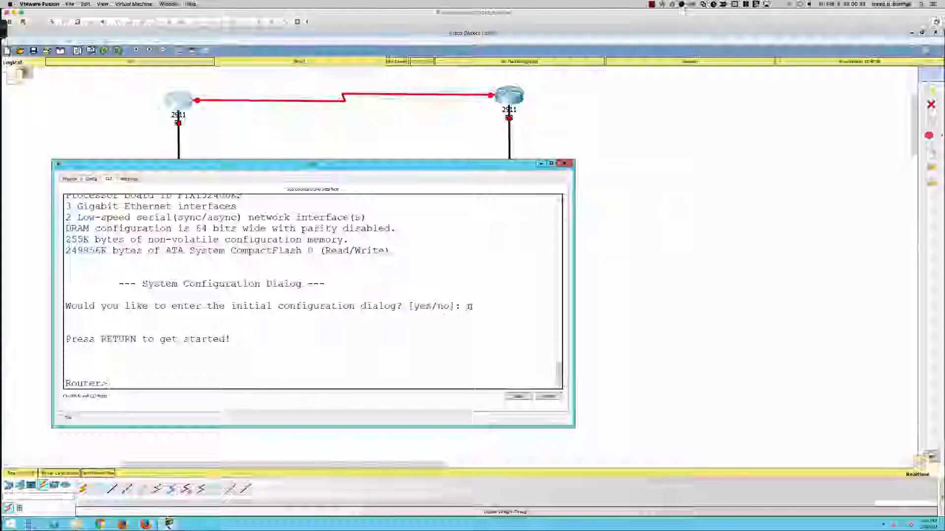
key(Return)
key(Return)
key(Return)
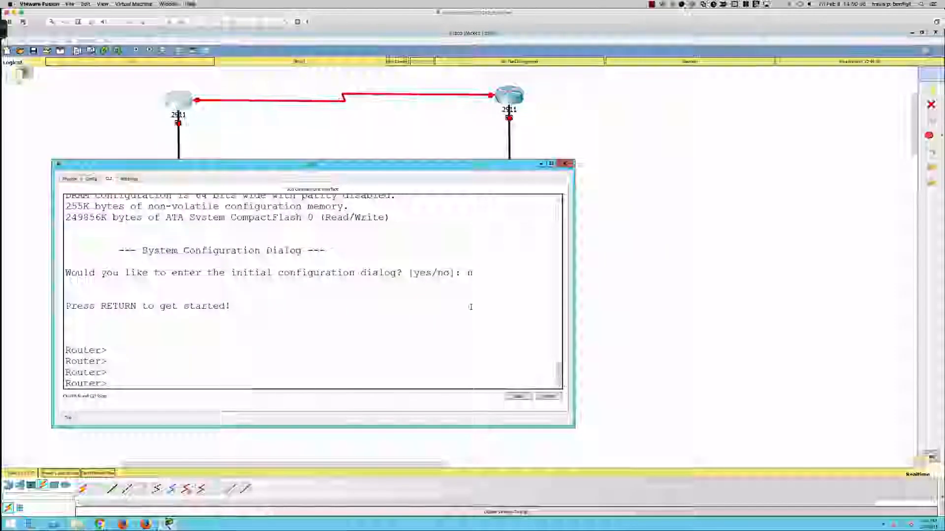
Step: Enter privileged mode with enable and global configuration mode with conf t on R1
text(en)
key(Tab)
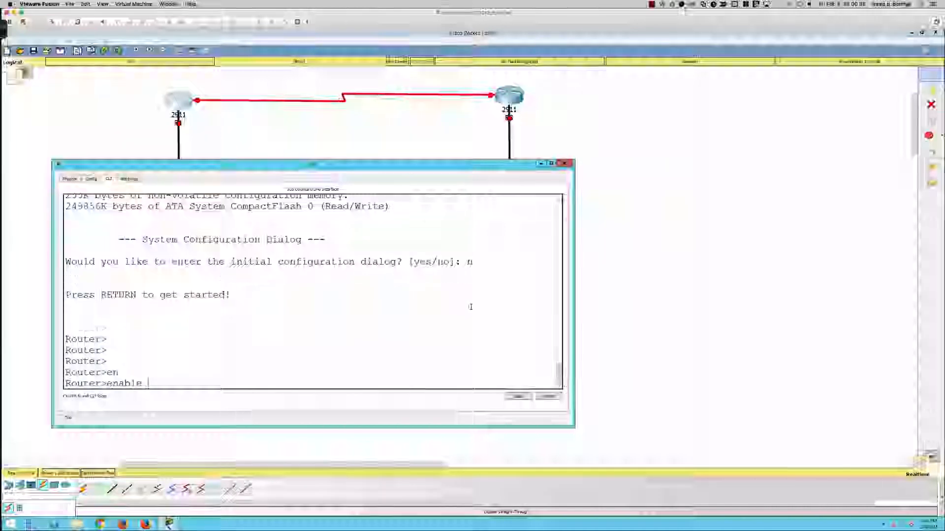
key(Return)
text(conf t)
key(Return)
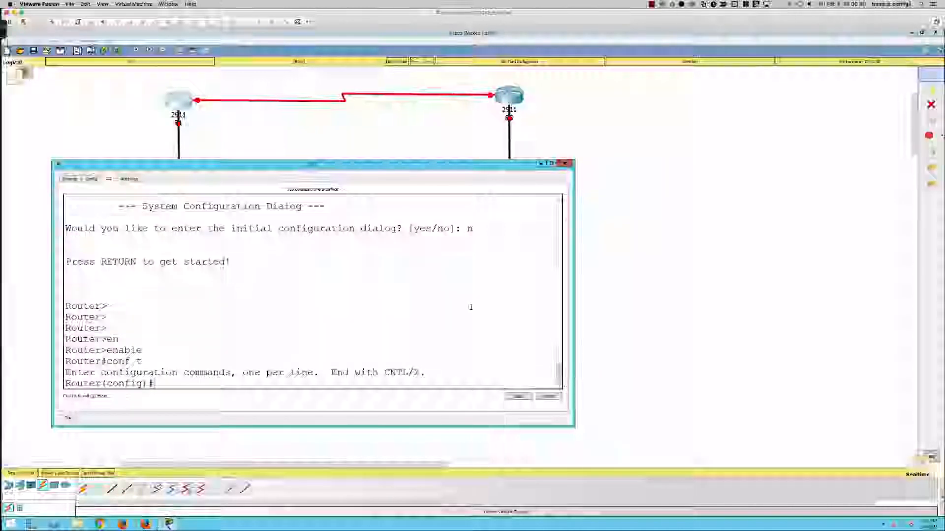
Step: Set the router's hostname to R1 with the hostname command
text(host)
key(Tab)
text(R1)
key(Return)
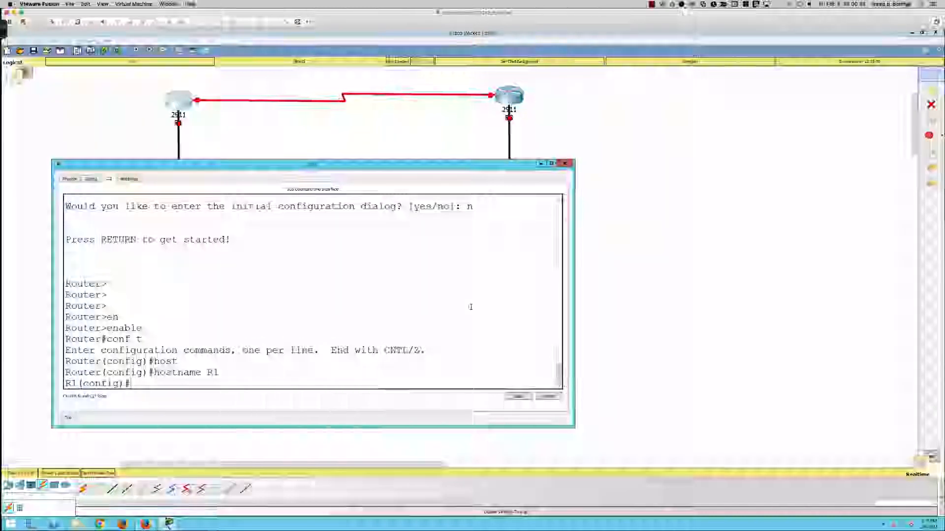
Step: Turn off domain name lookup on R1 with the command no ip domain-name look
text(no ip domain-name look)
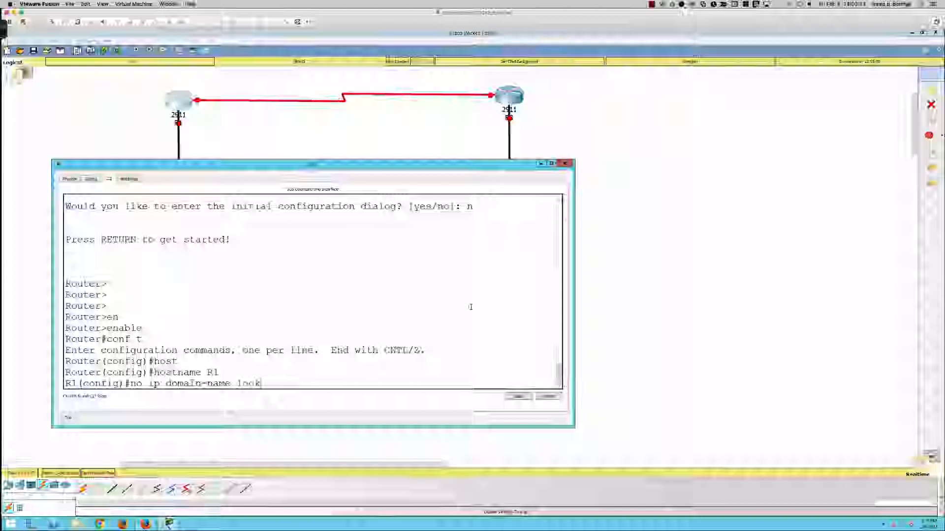
key(Return)
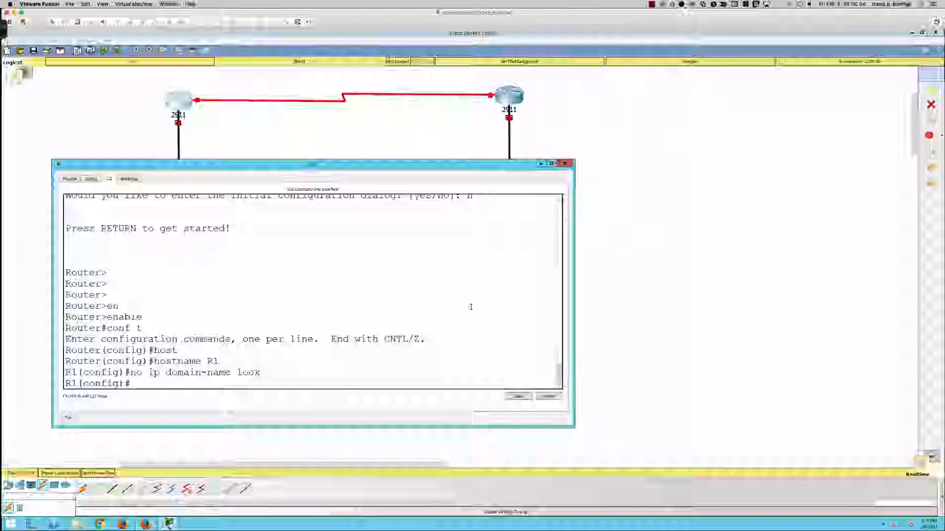
Step: Enable interface g0/1 on R1 with no shut and assign it the address 192.168.0.1 with mask 255.255.255.0
text(int g)
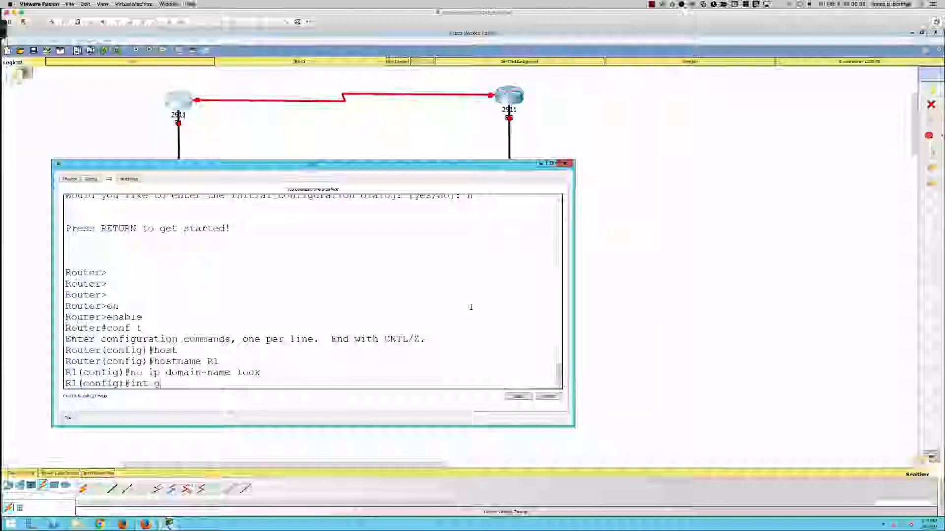
text(0/1)
key(Return)
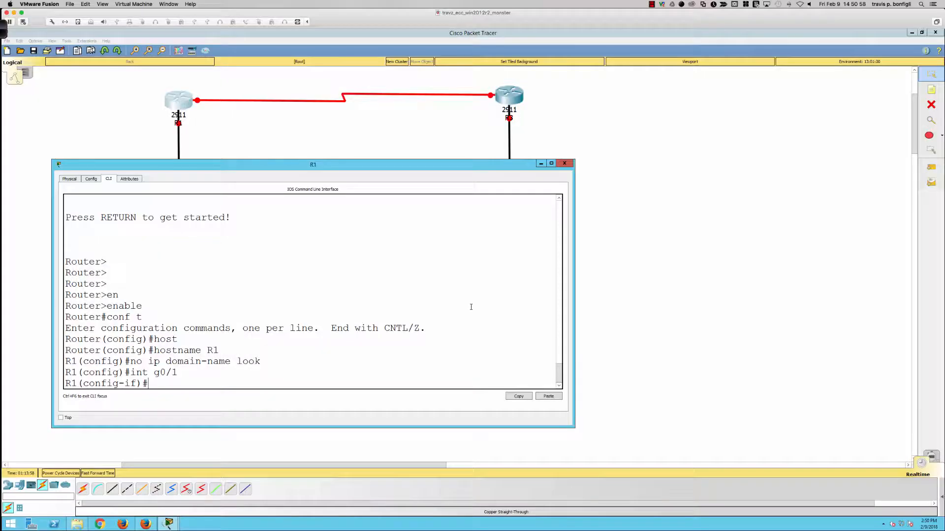
text(no shut)
key(Return)
key(Return)
key(Return)
key(Return)
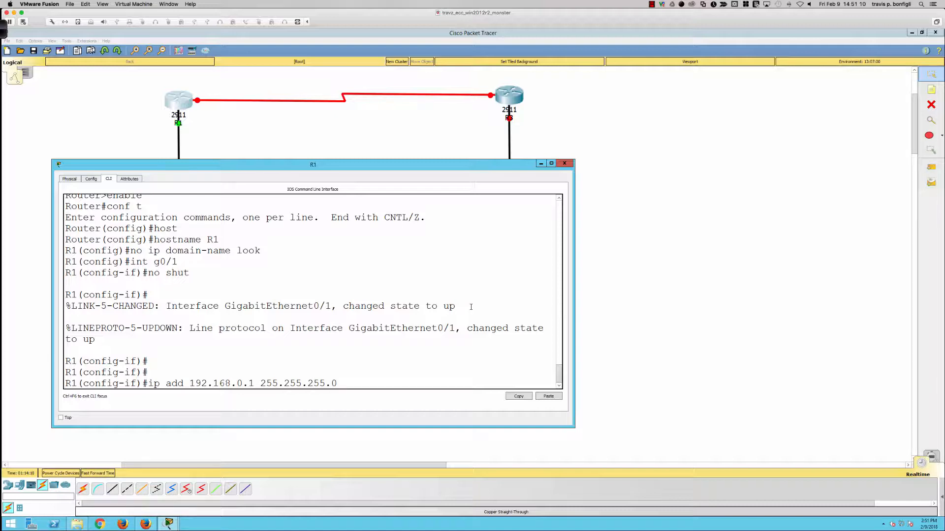
key(Return)
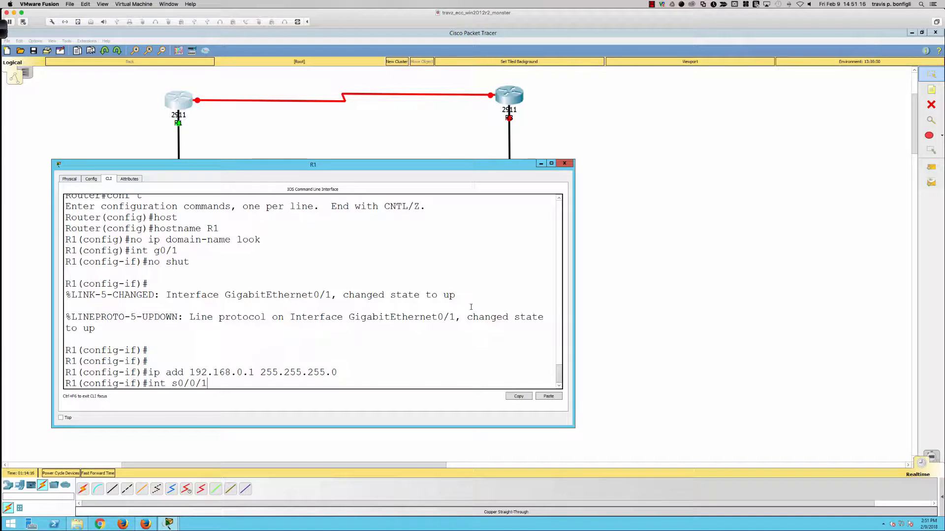
Step: Enable serial interface s0/0/1 on R1 and assign it the address 10.1.1.1 with mask 255.255.255.252
key(Return)
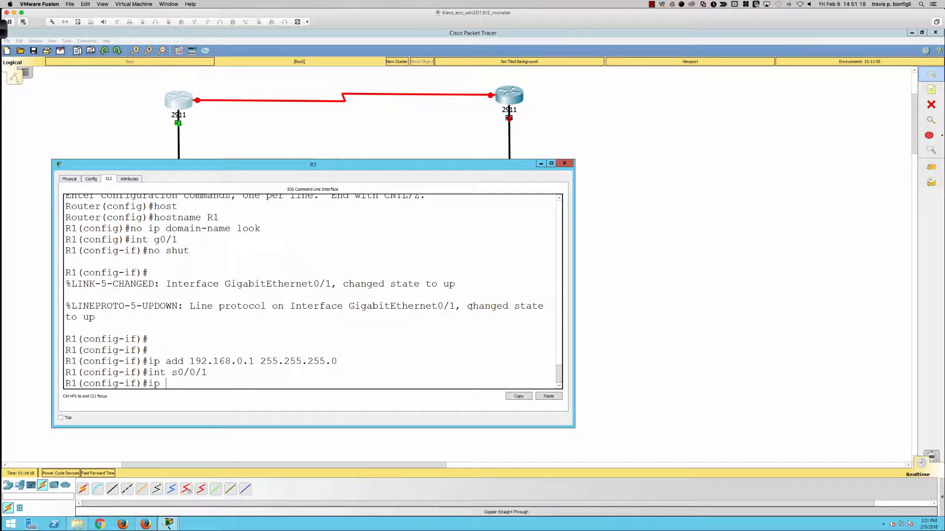
text(ip ad)
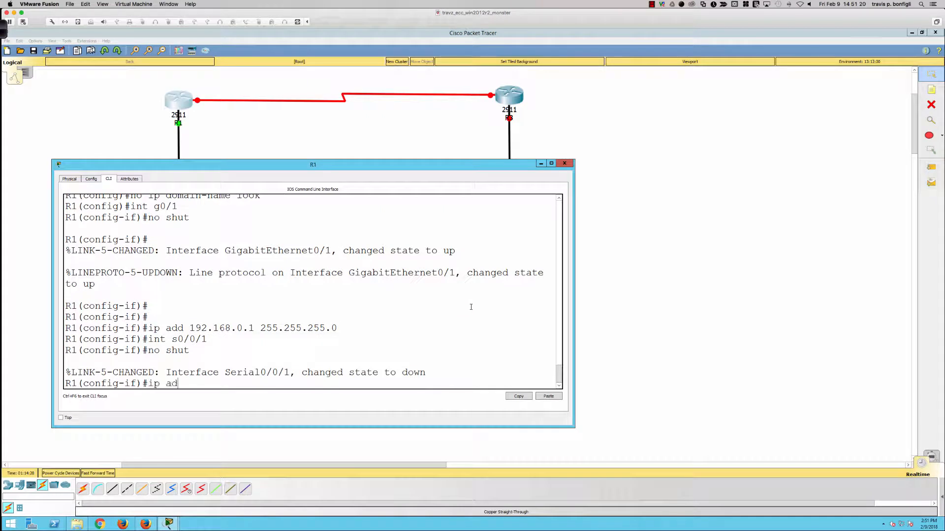
text(d 10.1.1.1 255.255.255.255.252)
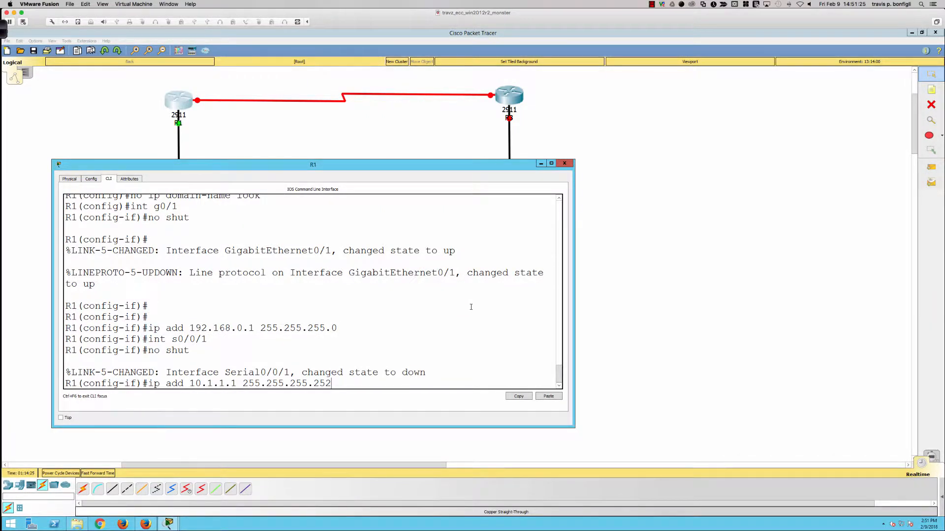
key(Return)
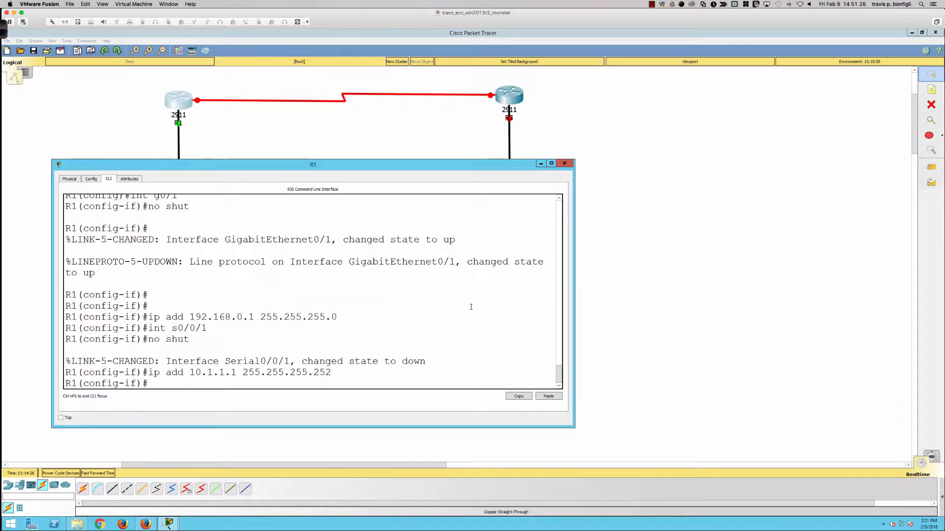
key(Return)
key(Return)
key(Return)
Step: Exit configuration mode on R1 with end and save the configuration with wri mem
text(end)
key(Return)
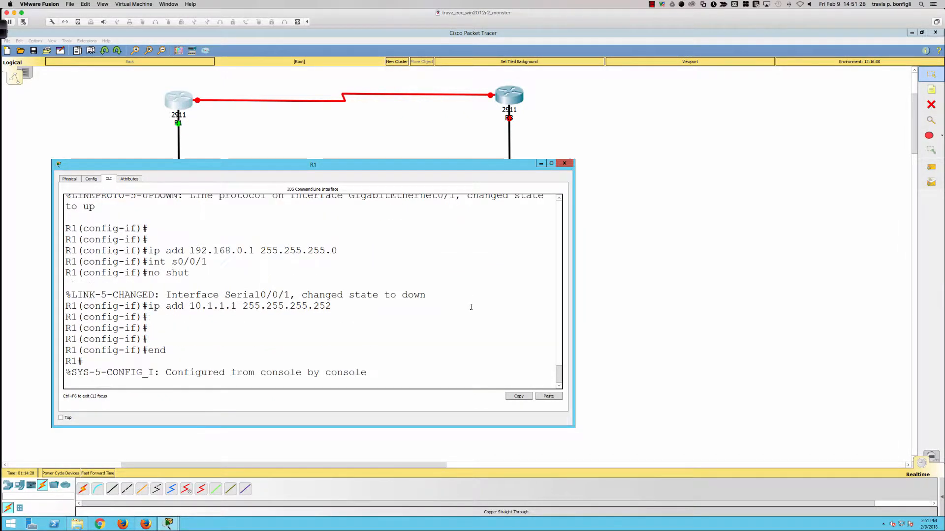
text(wri mem)
key(Return)
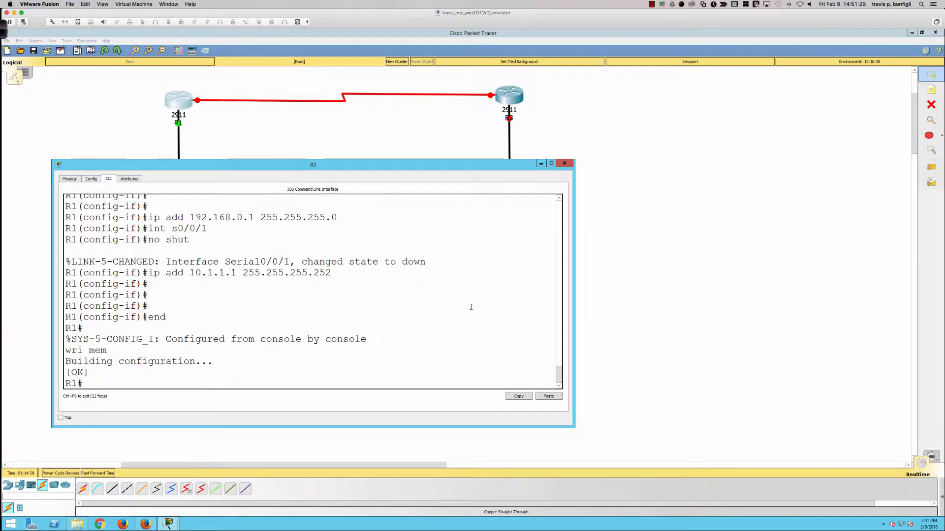
click(617, 254)
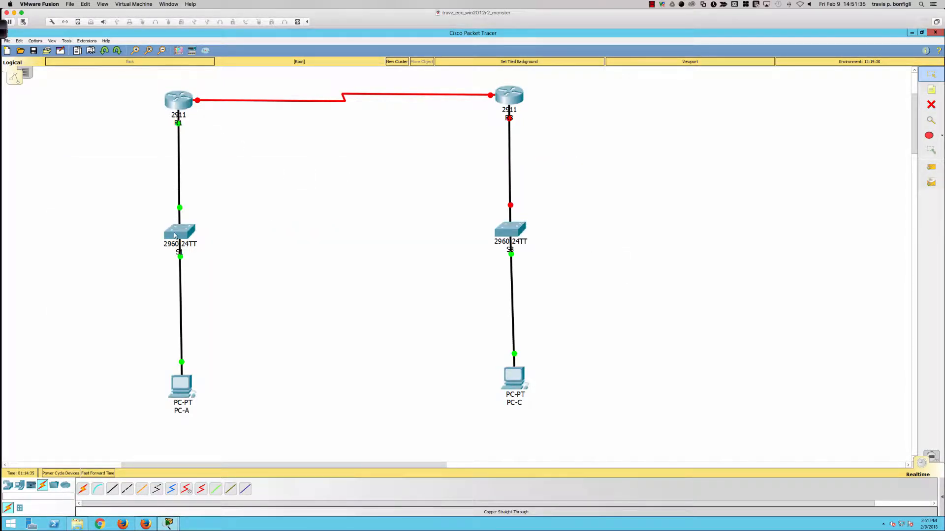
Step: Give PC-A the static IP address 192.168.0.10 with its default subnet mask and fill in its default gateway
click(180, 392)
click(375, 153)
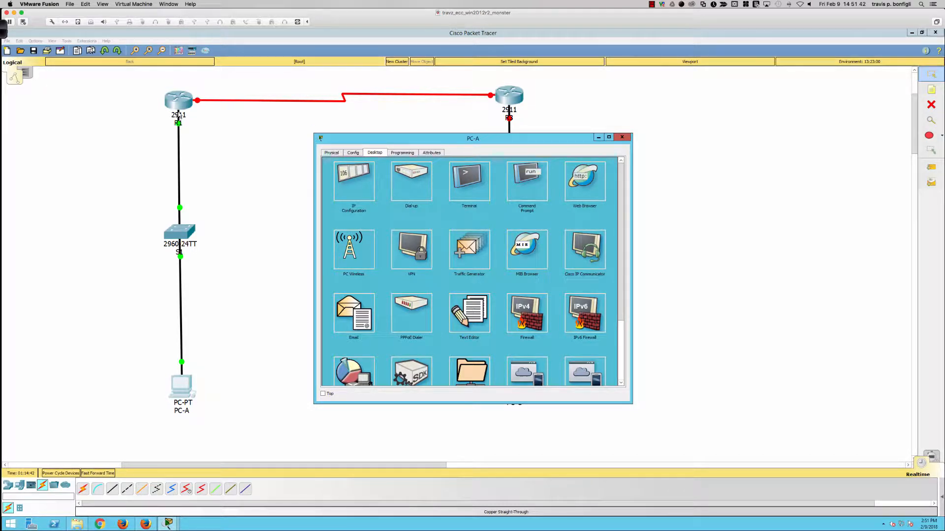
click(354, 180)
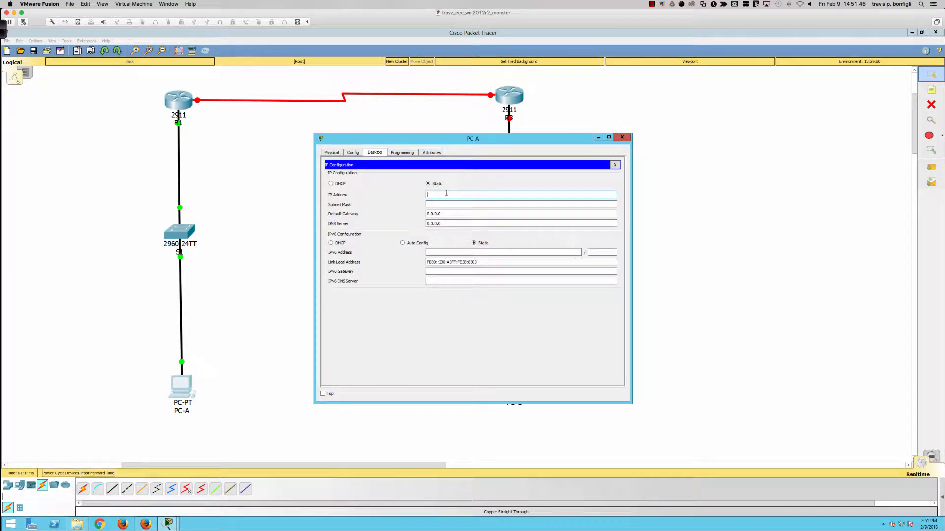
text(192.168.0.10)
key(Tab)
key(Tab)
text(19)
click(615, 164)
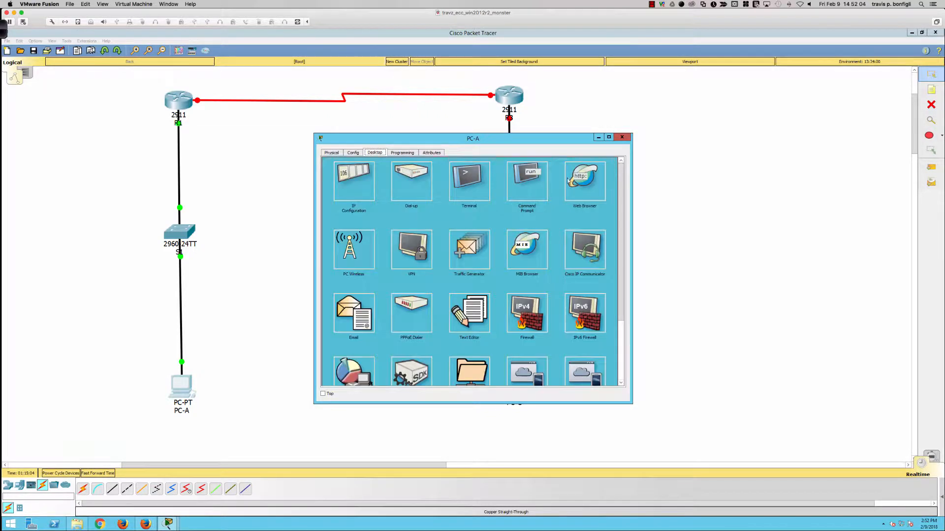
Step: Ping 192.168.0.1 from PC-A's command prompt to test the connection to router R1
click(536, 178)
text(ping)
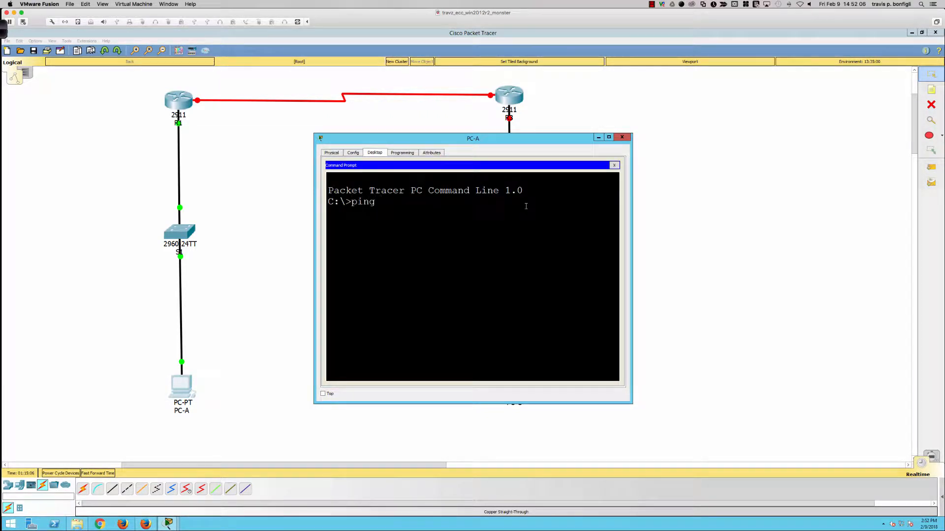
text( 192.168.0.1)
key(Return)
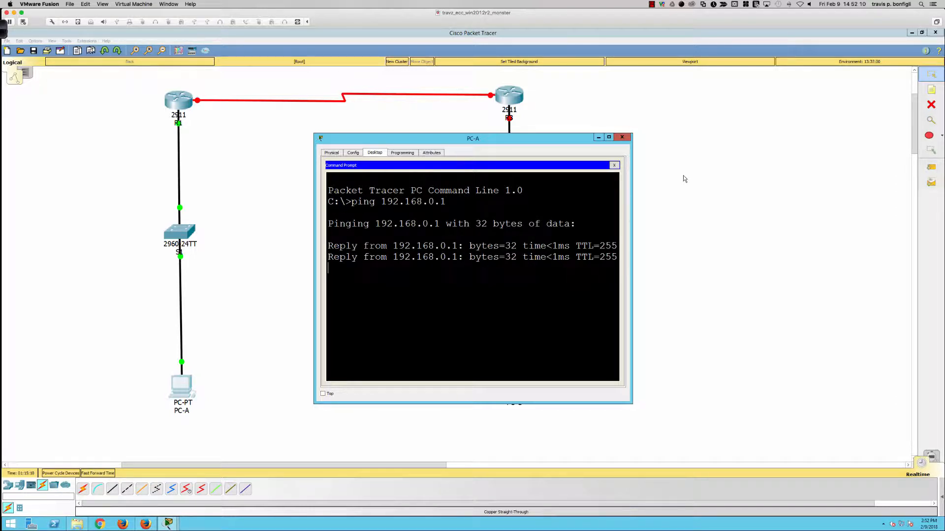
click(683, 179)
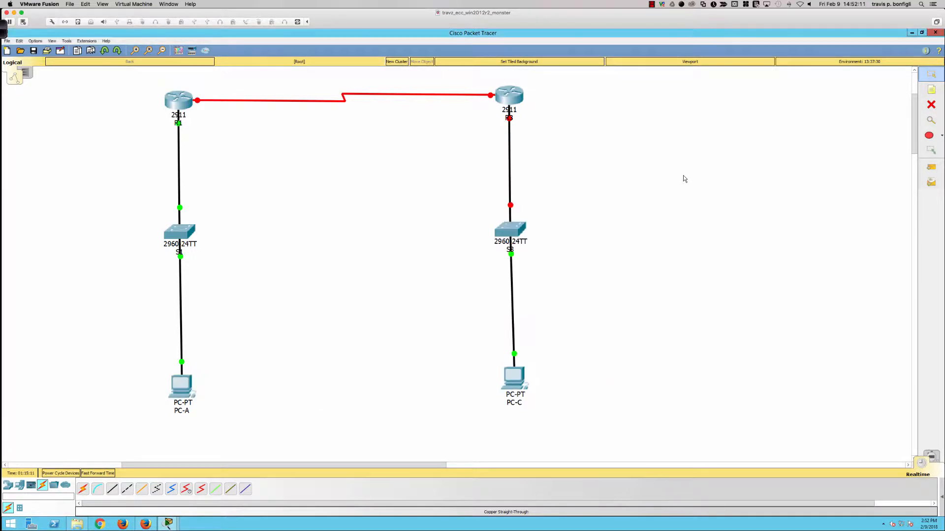
Step: Open the command-line interface of router R3 in an enlarged device window and start its console session
click(513, 100)
click(429, 179)
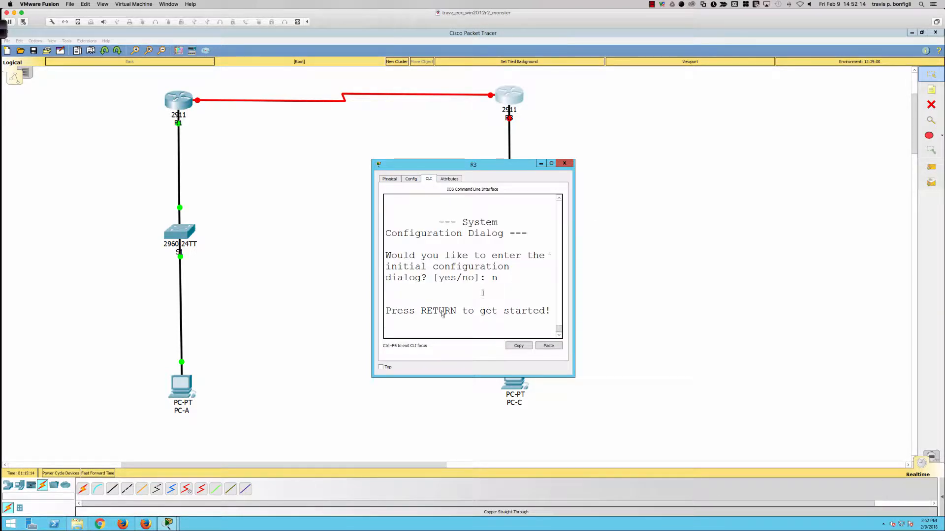
drag(372, 376, 22, 433)
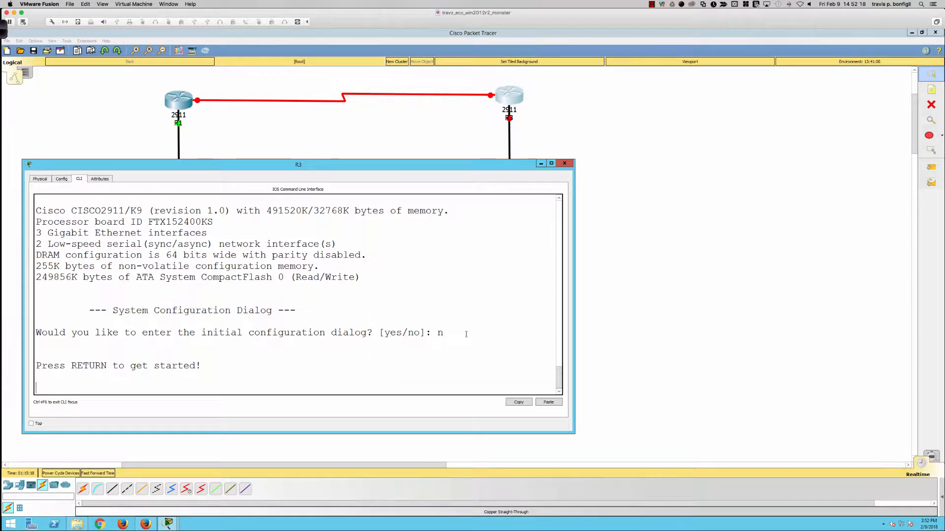
key(Return)
key(Return)
key(Return)
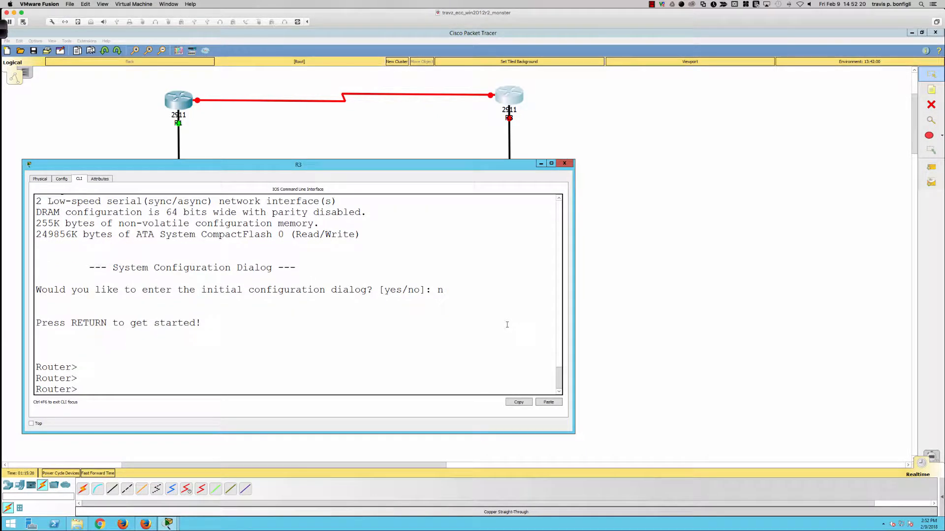
Step: Enter privileged mode with enable and global configuration mode with conf t on R3
text(en)
key(Tab)
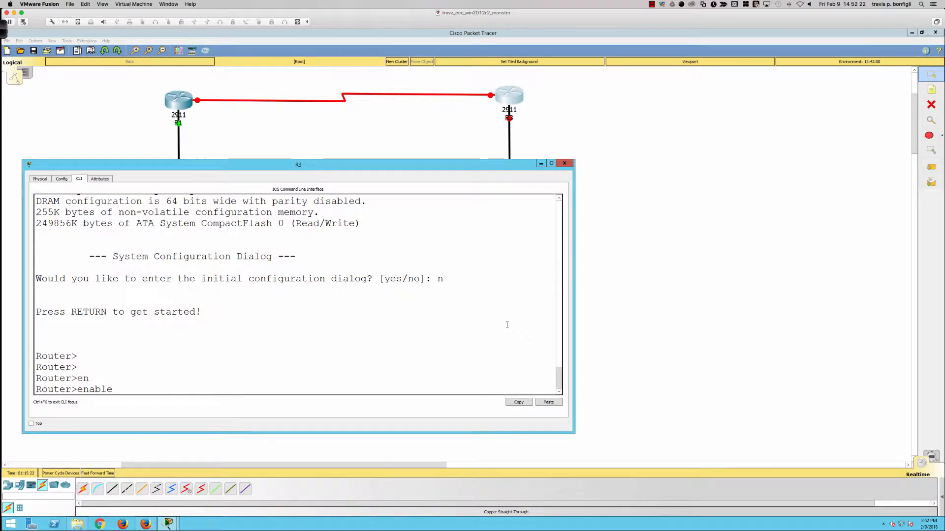
key(Return)
text(conf t)
key(Return)
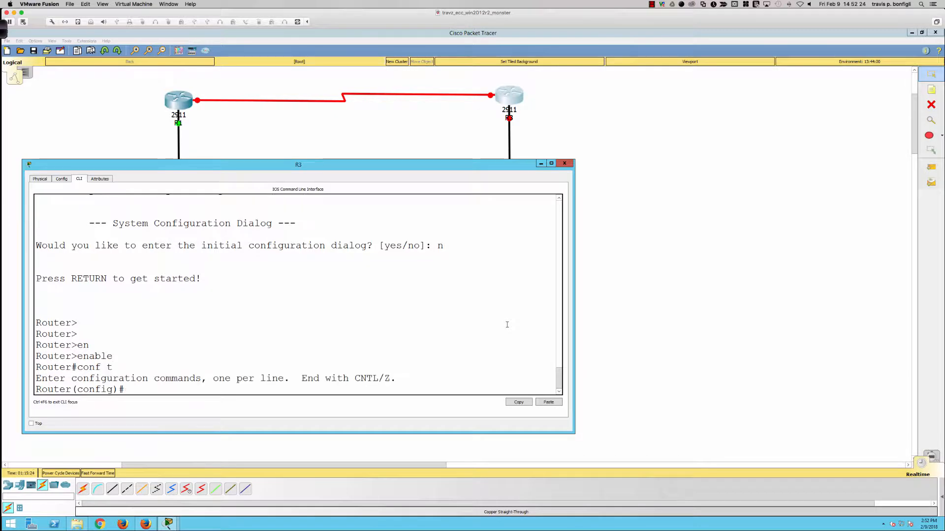
Step: Set the second router's hostname to R3 and turn off domain name lookup with no ip domain-name look
text(host)
key(Tab)
text(R3)
key(Return)
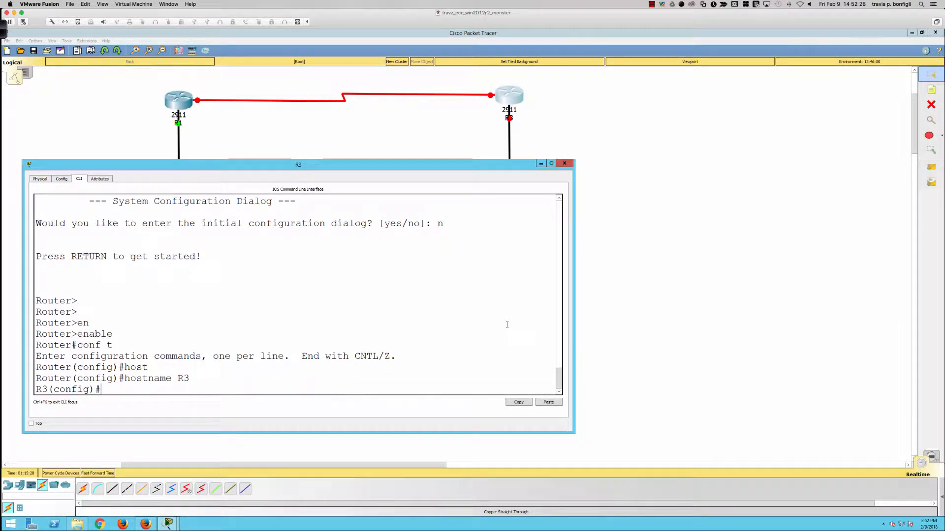
text(no ip do)
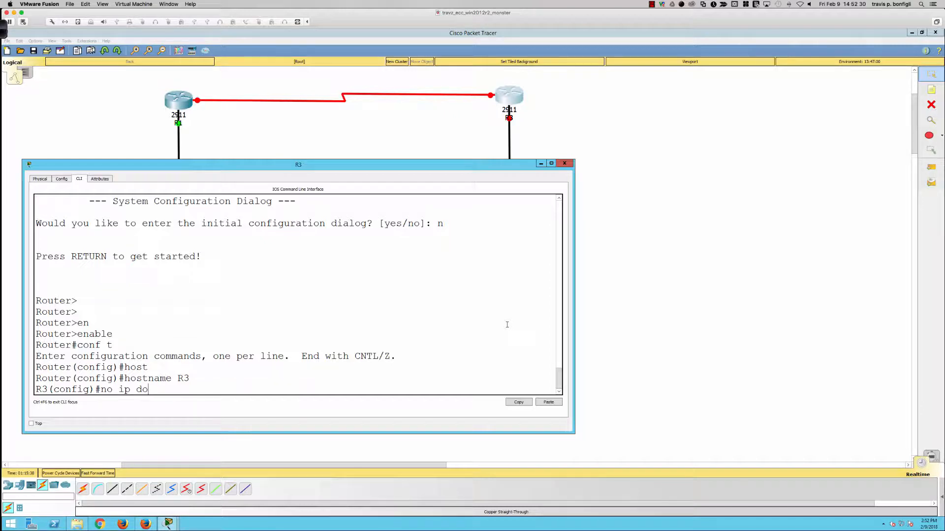
text(main-name loo)
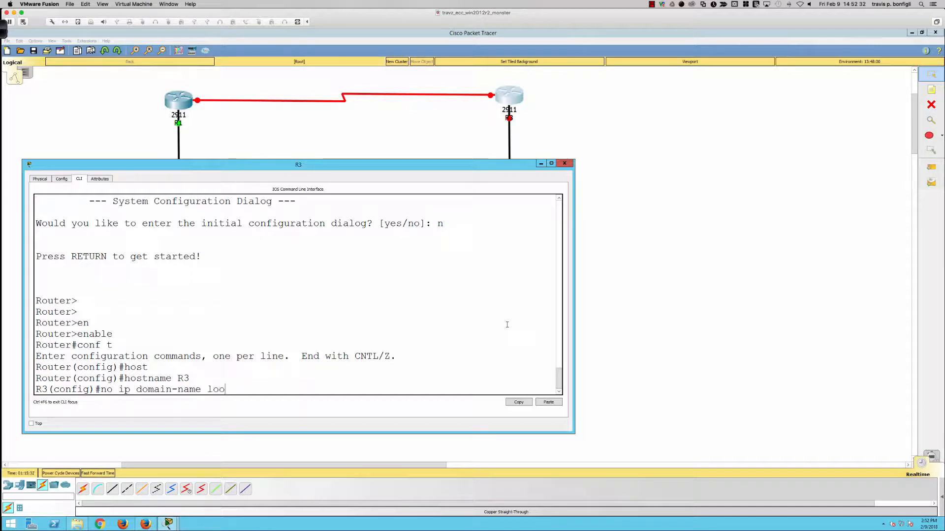
text(k)
key(Return)
Step: Enable interface gi0/1 on R3 with no shut and assign it the address 192.168.1.1 with mask 255.255.255.0
text(int )
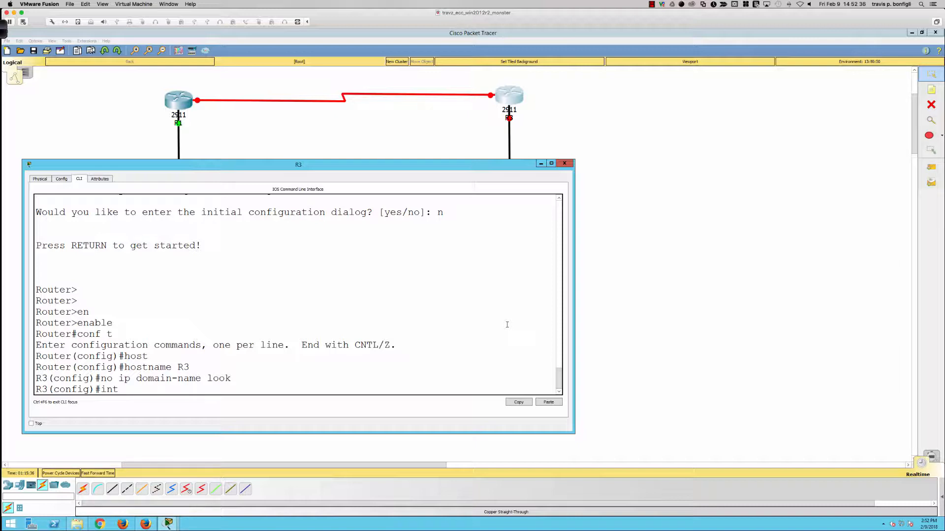
text(gi0/1)
key(Return)
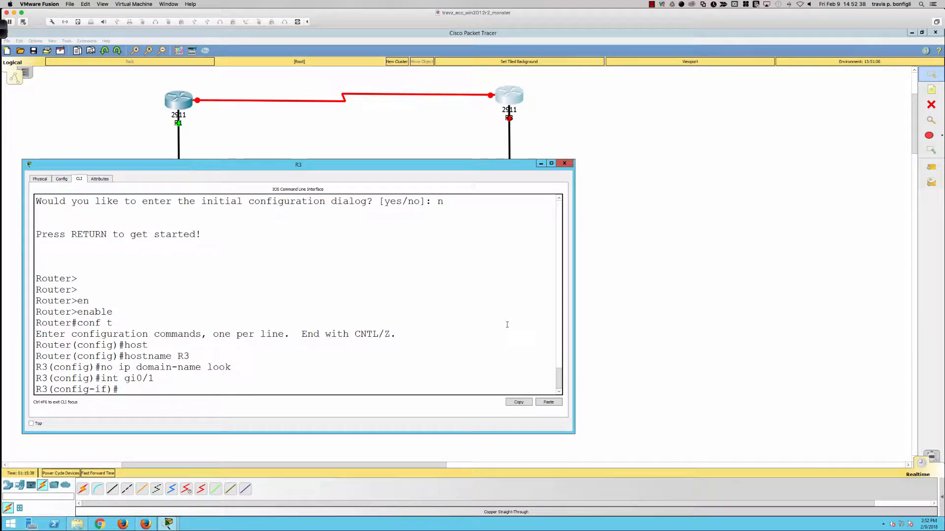
text(no shut)
key(Return)
text(ip add)
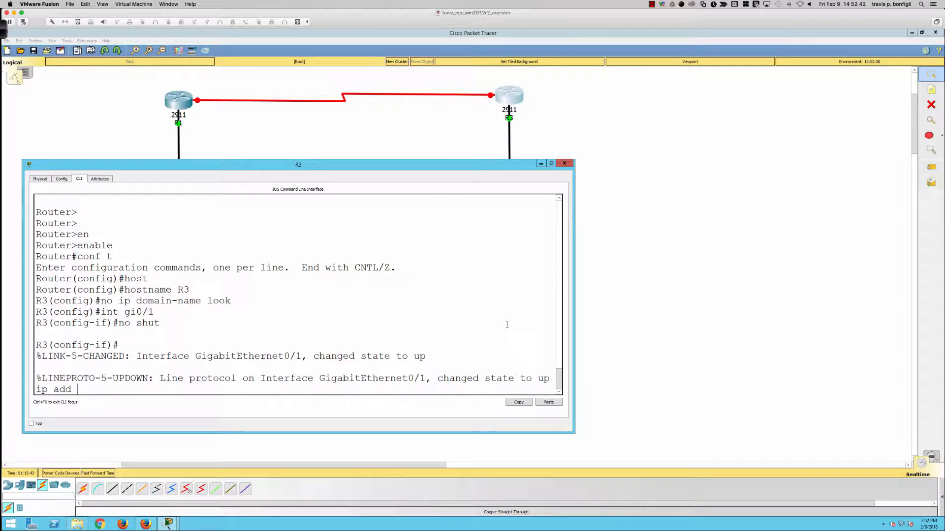
text( 192.168.1.1 255.255.255.0)
key(Return)
Step: Assign serial interface s0/0/0 on R3 the address 10.1.1.2 with mask 255.255.255.252 and enable it with no shut
text(int )
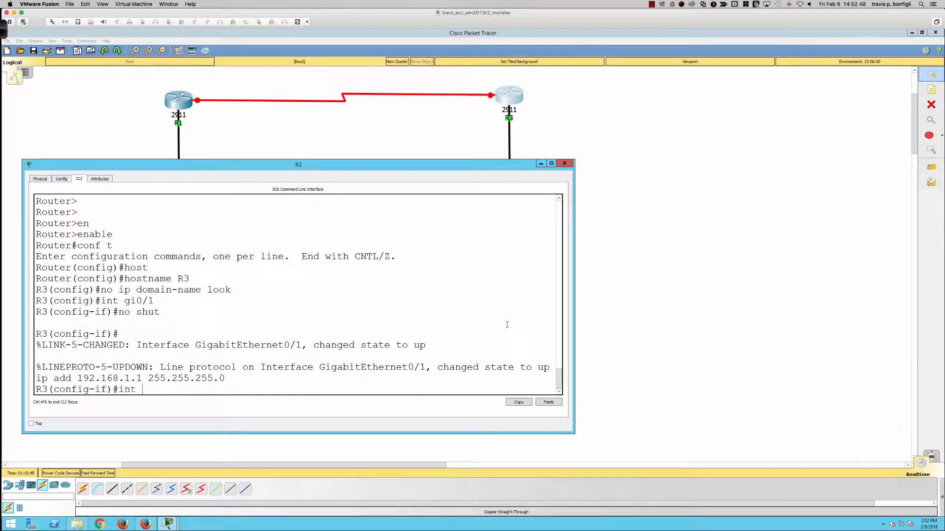
text(s0/0/0)
key(Return)
text(ip )
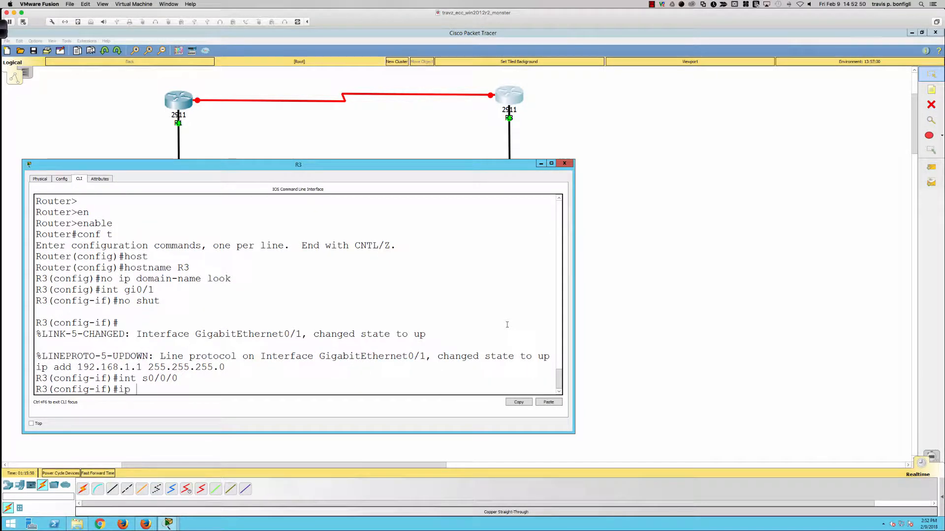
text(add 10.1.1.2 255.255.255.252)
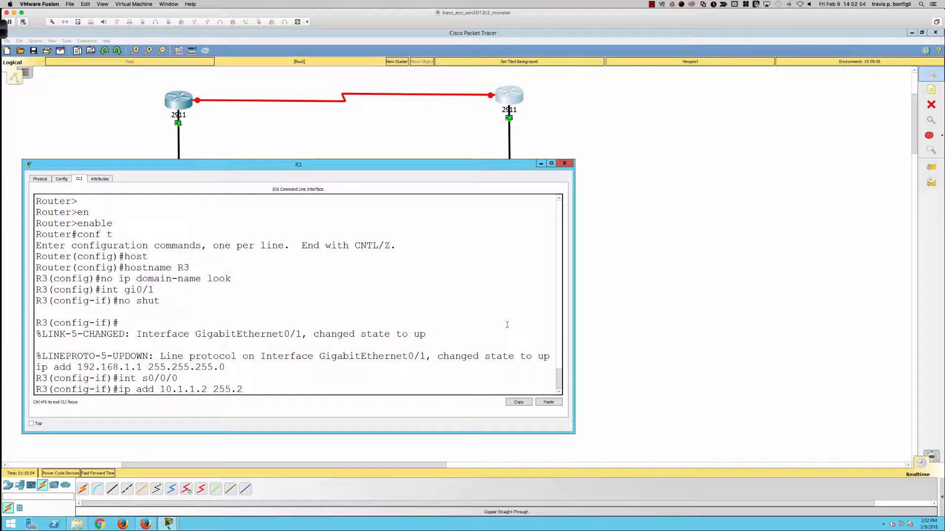
key(Return)
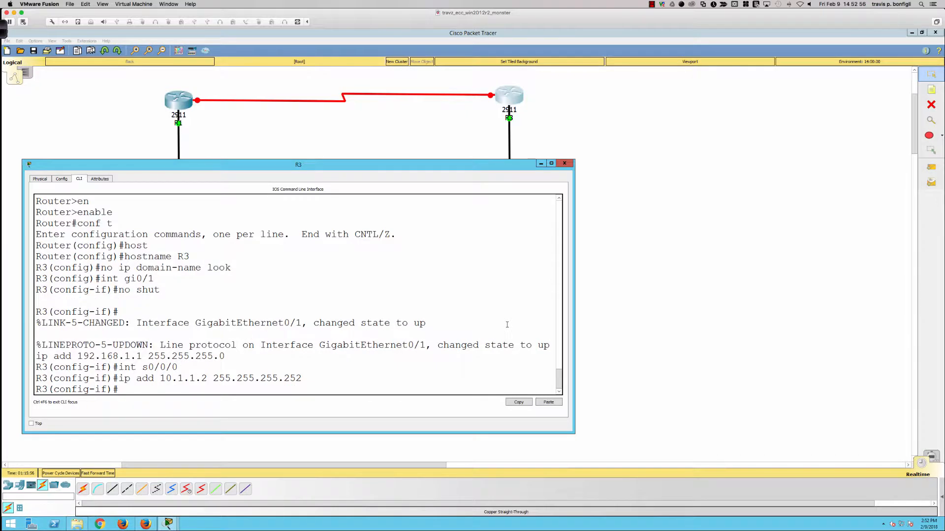
text(no shut)
key(Return)
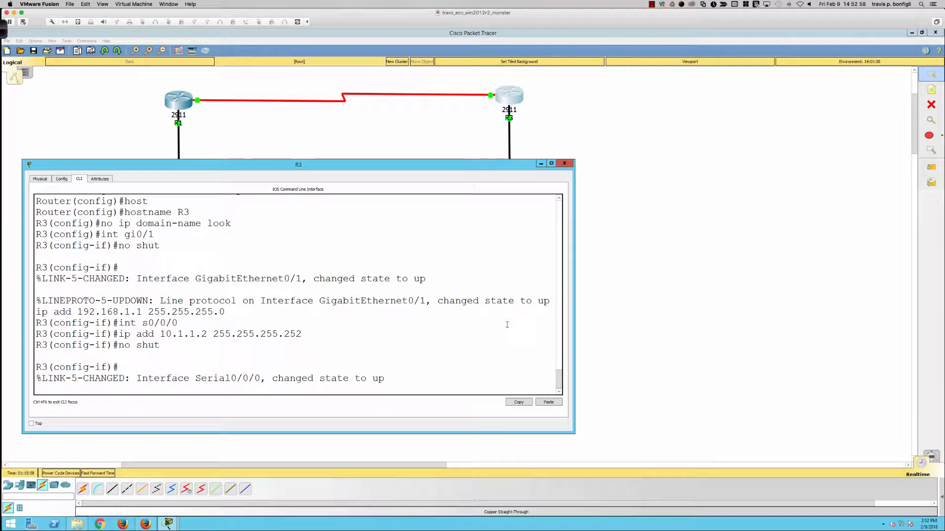
Step: Ping 10.1.1.1 from R3's interface configuration mode to test the serial link to R1
text(do ping 10.1.1.1)
key(Return)
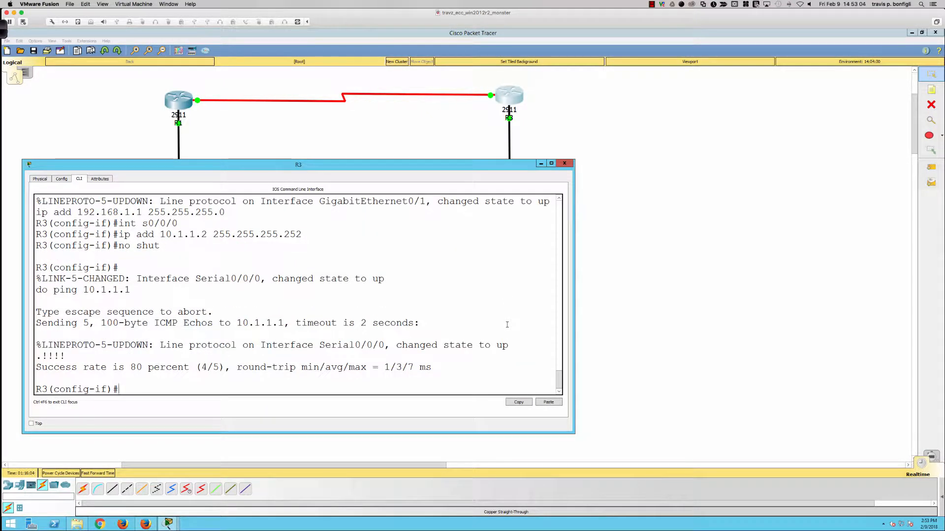
key(Return)
key(Return)
key(Return)
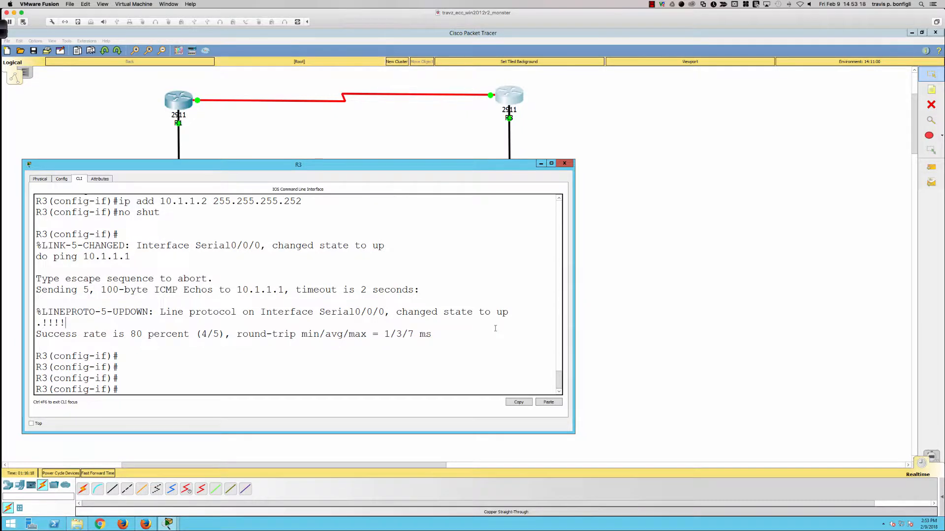
key(Return)
key(Return)
key(Return)
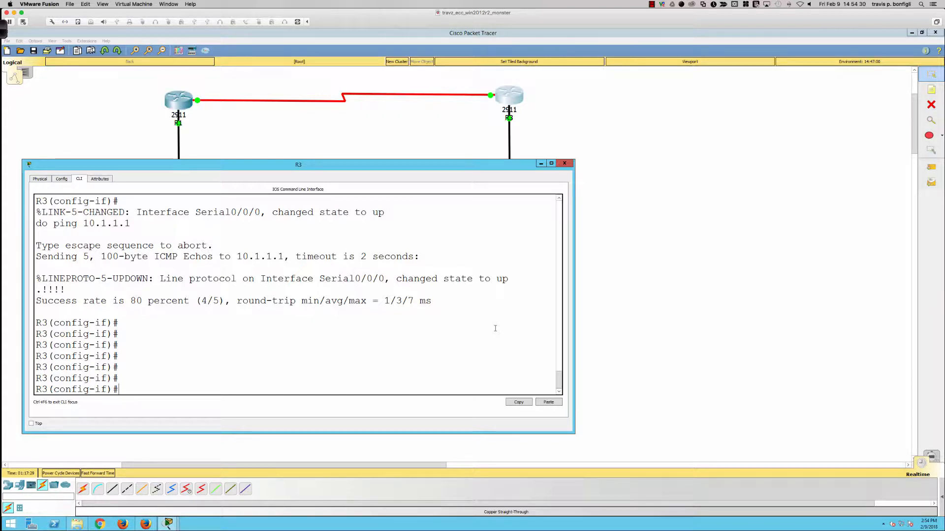
click(652, 4)
click(674, 19)
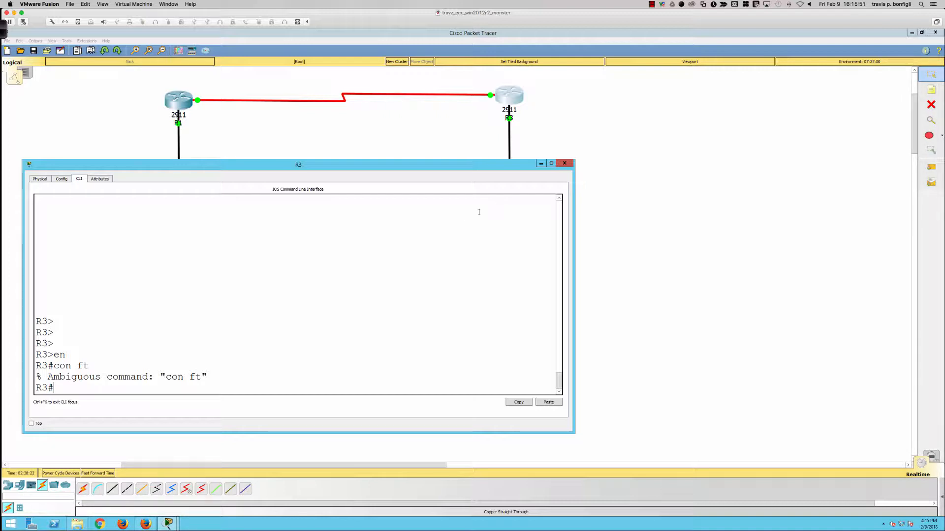
Step: Enter global configuration mode on R3 with conf t
text(conf t)
key(Return)
key(Return)
key(Return)
key(Return)
key(Return)
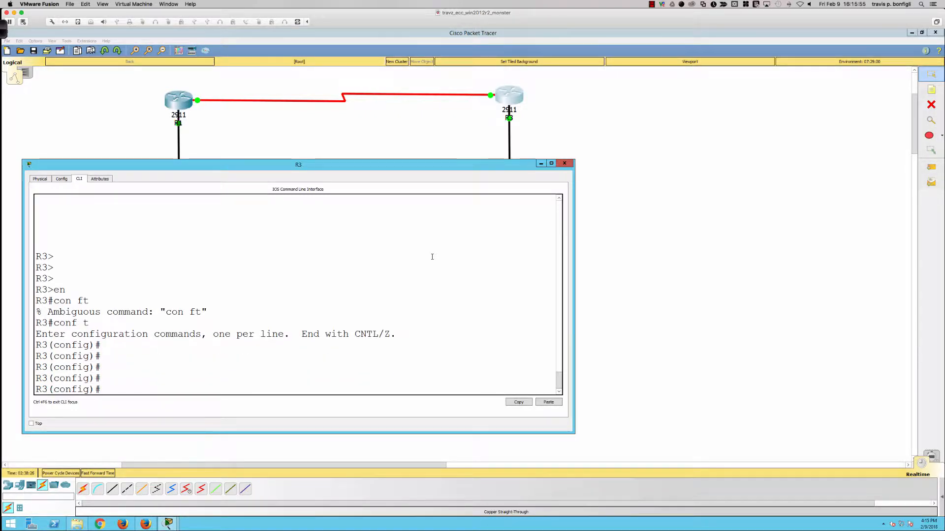
Step: Create loopback interface lo0 on R3 and assign it the address 209.165.200.225 with mask 255.255.255.224
text(int lo0)
key(Return)
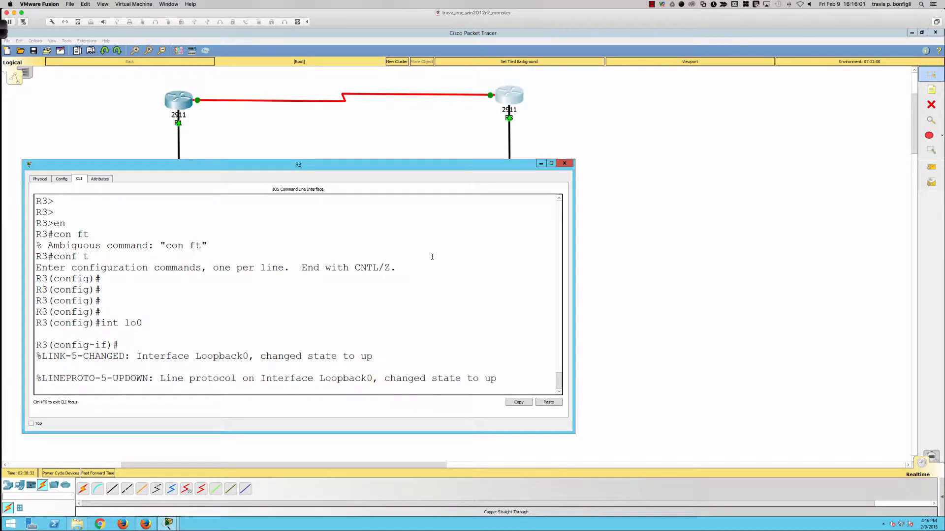
key(Return)
key(Return)
key(Return)
text(ip)
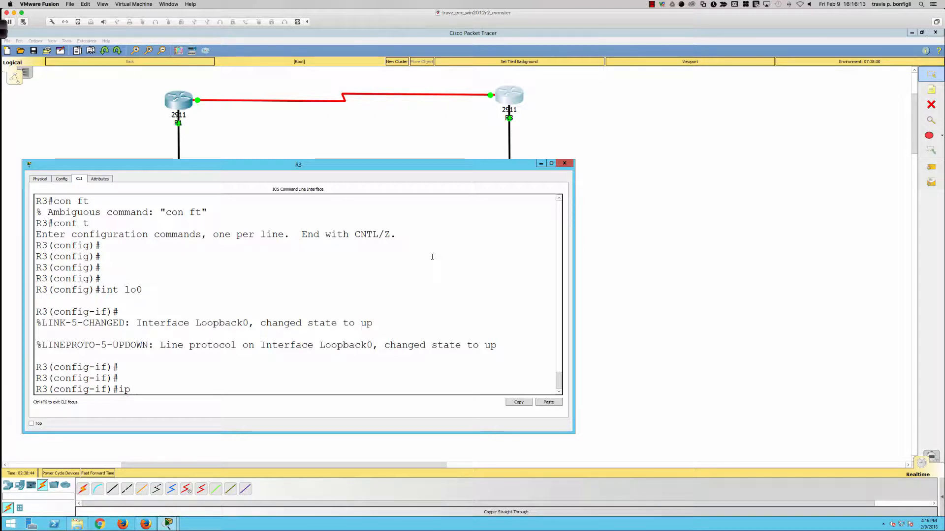
text(add )
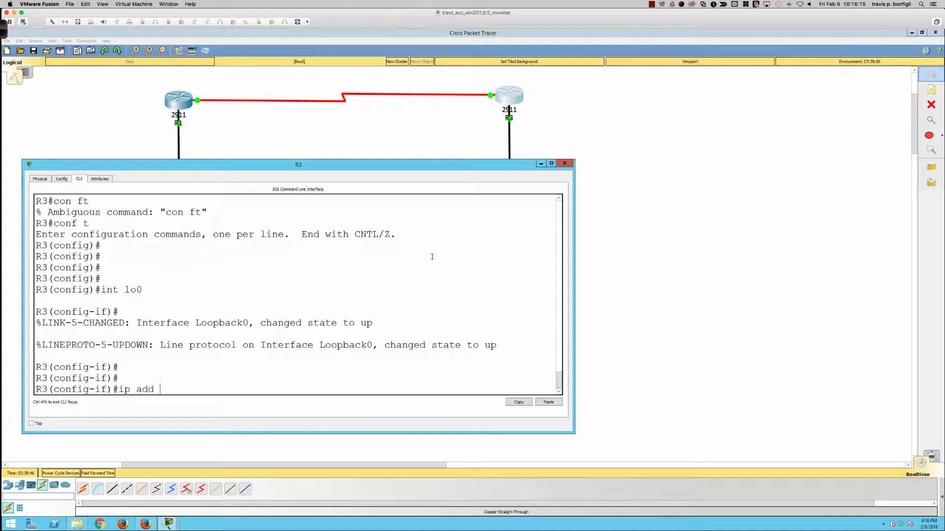
text(209.165.200.225 255.255.255.224)
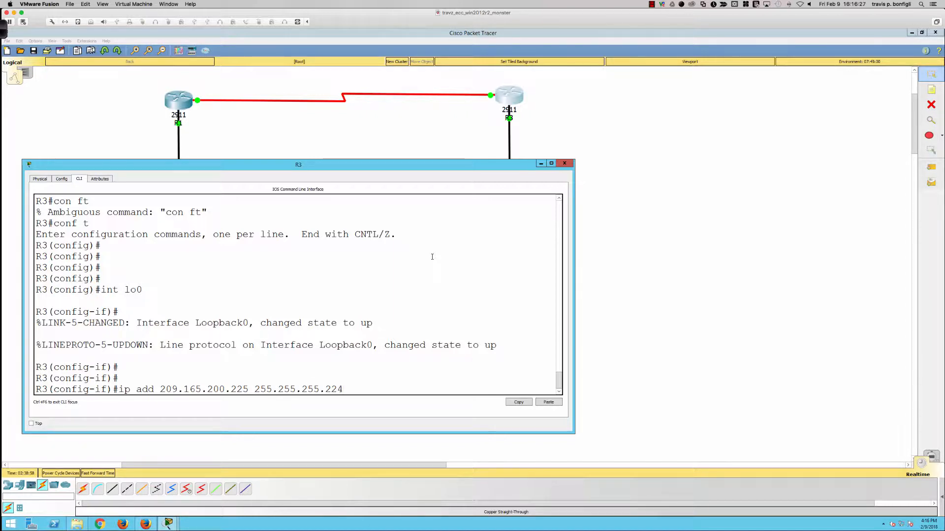
key(Return)
Step: Create loopback interface lo1 on R3 and assign it the address 198.133.219.1 with mask 255.255.255.0
text(int lo1)
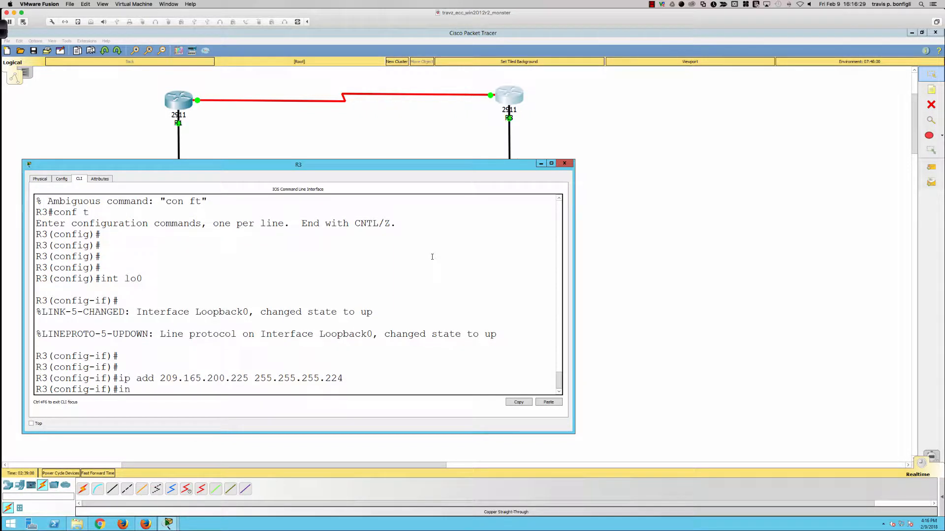
key(Return)
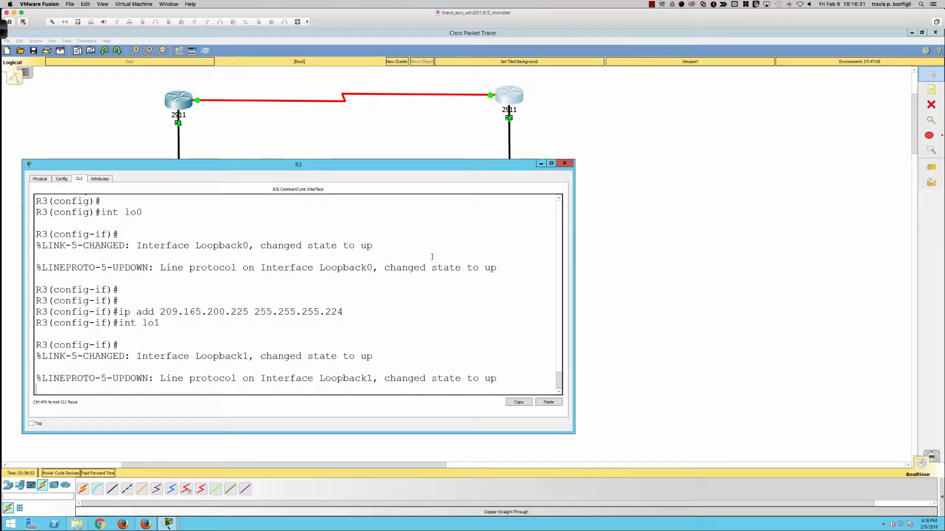
key(Return)
key(Return)
text(ip add)
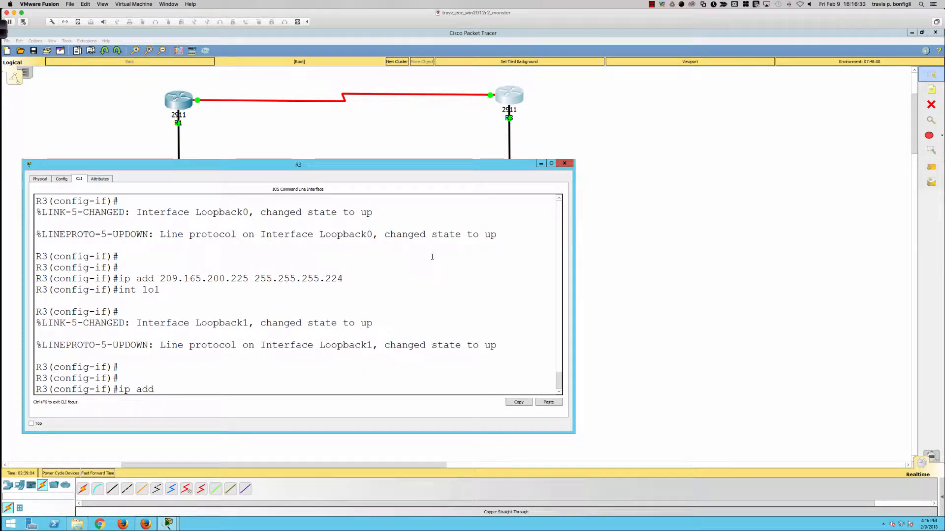
text( 198)
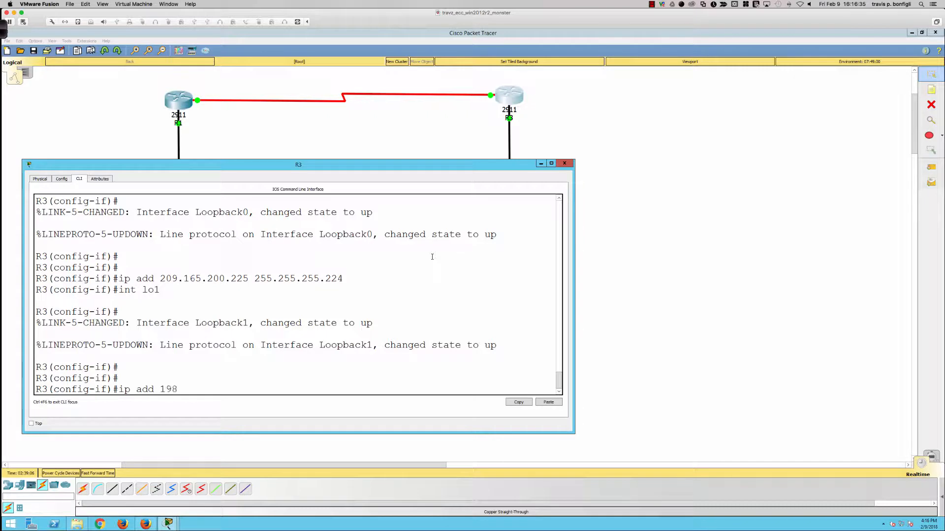
text(.133)
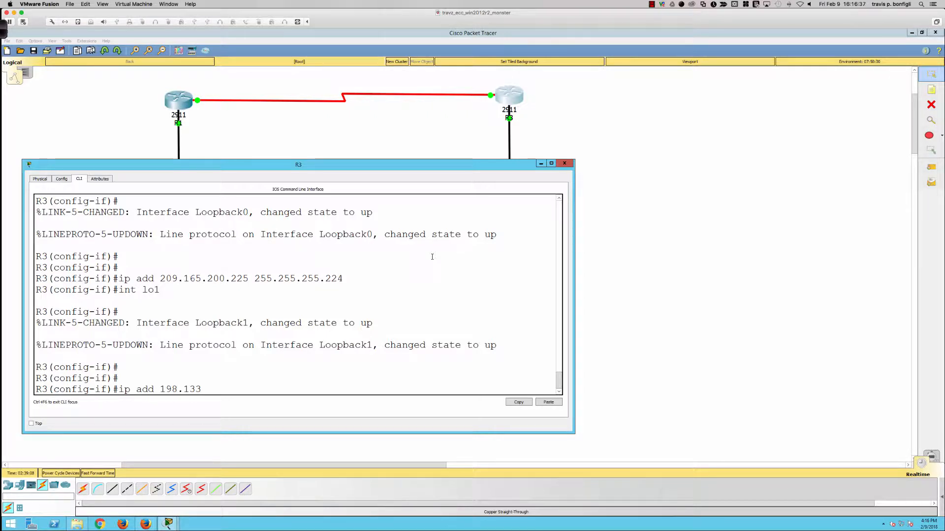
text(.219.1 255.255.255.)
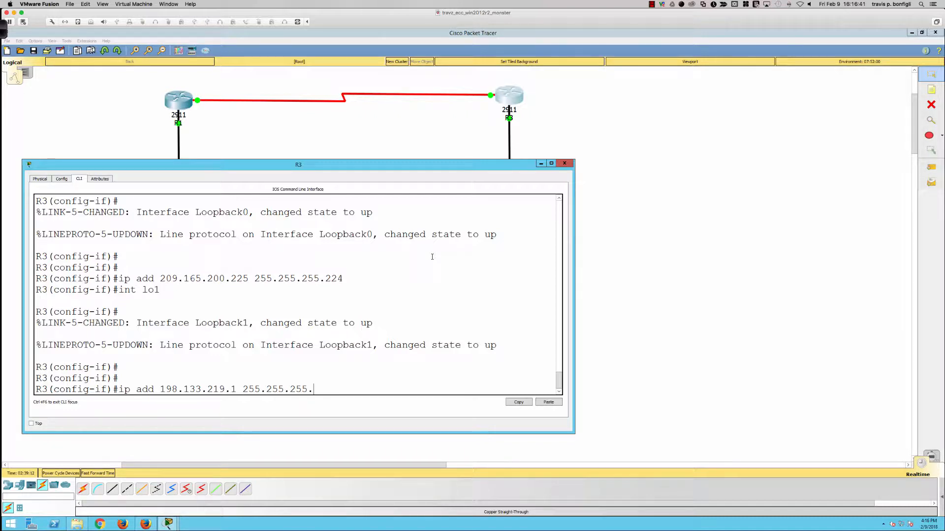
text(0)
key(Return)
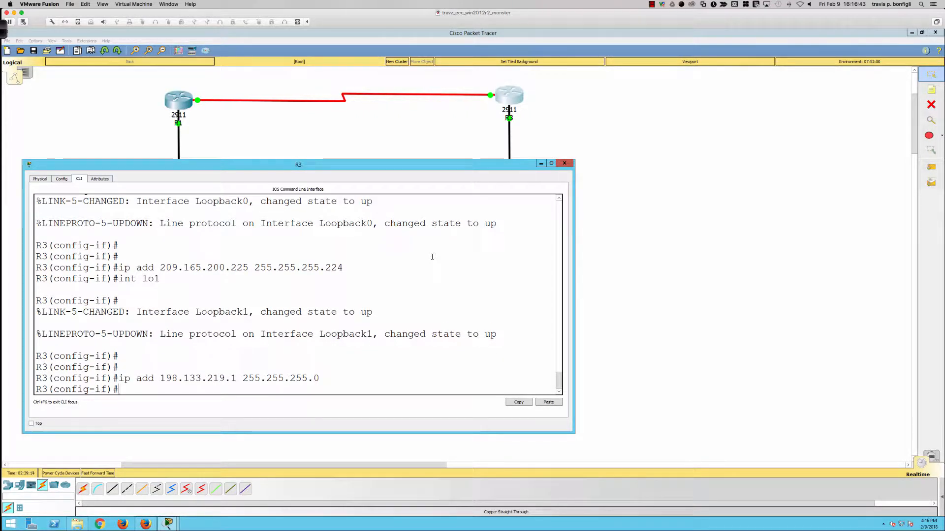
key(Return)
text(do shi)
key(BackSpace)
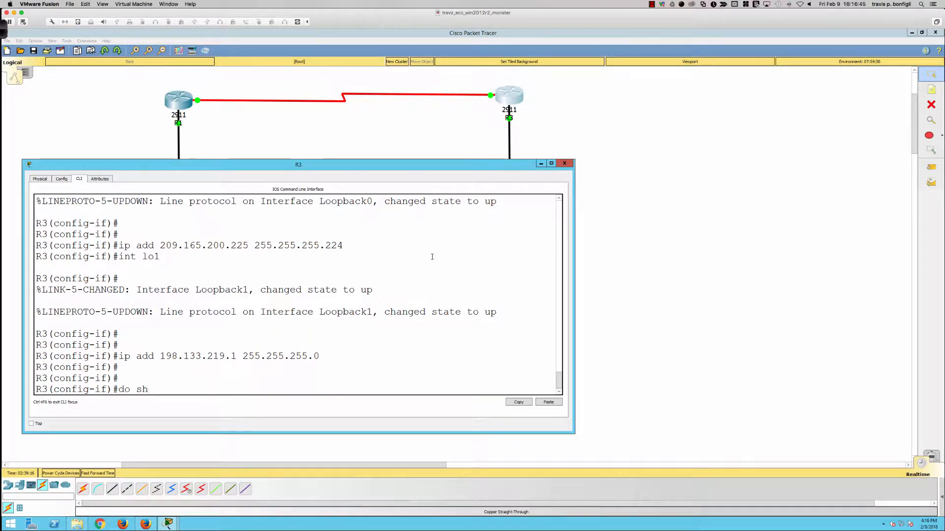
text(ip)
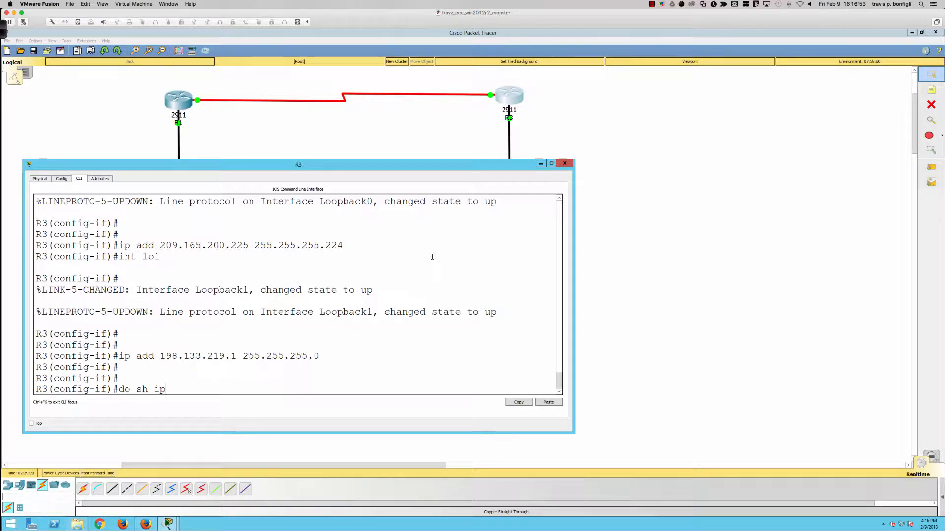
text(bri)
key(Return)
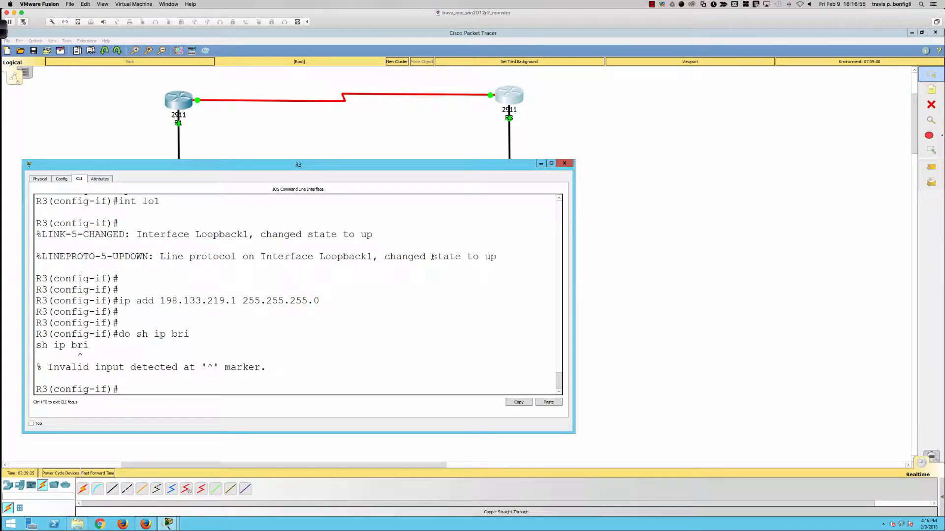
Step: Display R3's interface summary with do sh ip int bri and examine the Loopback0 address
text(do sh ip int br)
text(i)
key(Return)
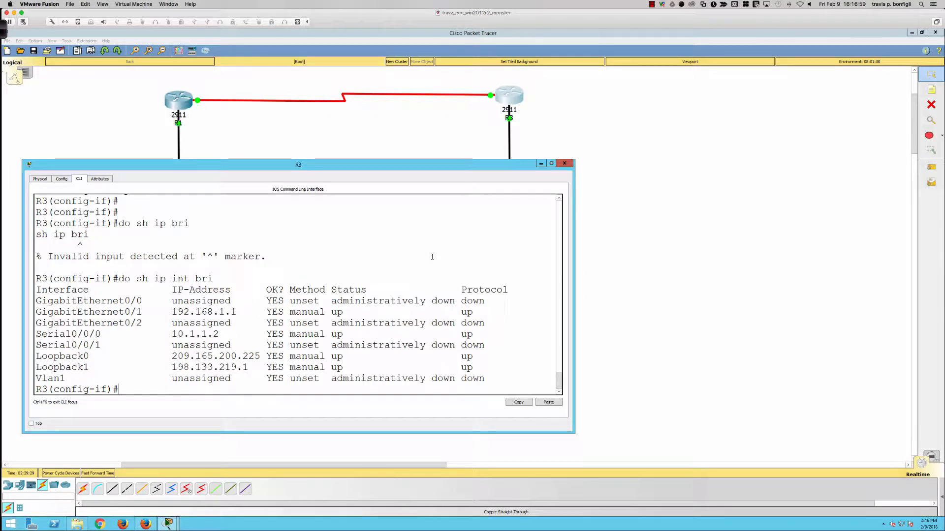
drag(169, 359, 211, 358)
click(578, 330)
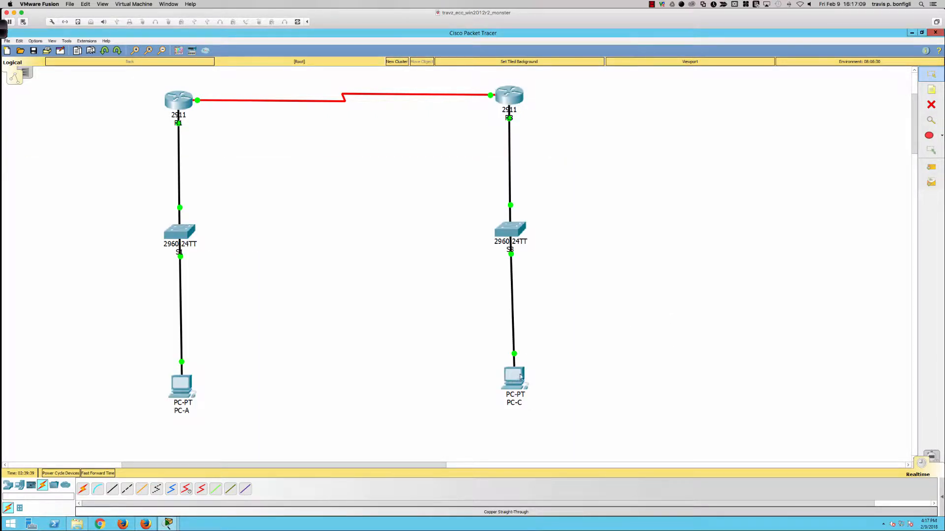
Step: Give PC-C the static IP address 192.168.1.10, subnet mask 255.255.255.0 and default gateway 192.168.1.1
click(519, 375)
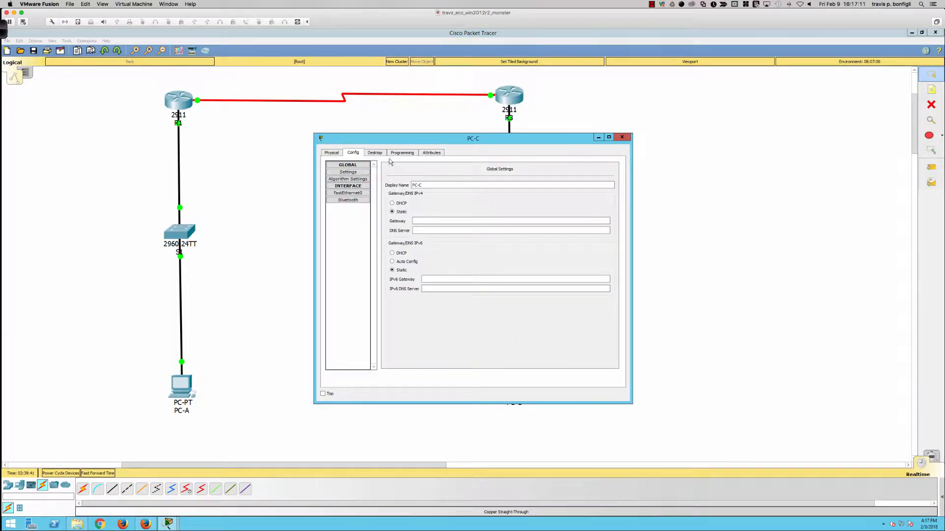
click(375, 153)
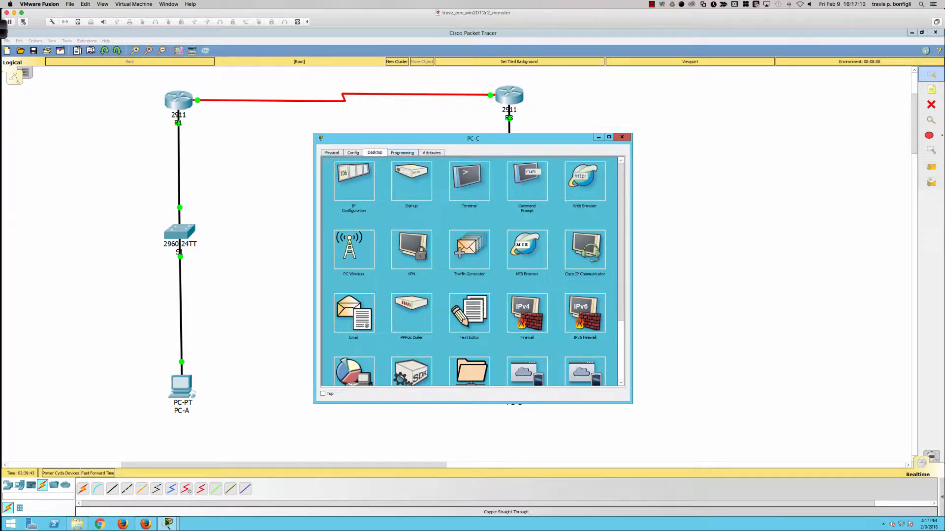
click(354, 181)
click(436, 194)
text(192.168)
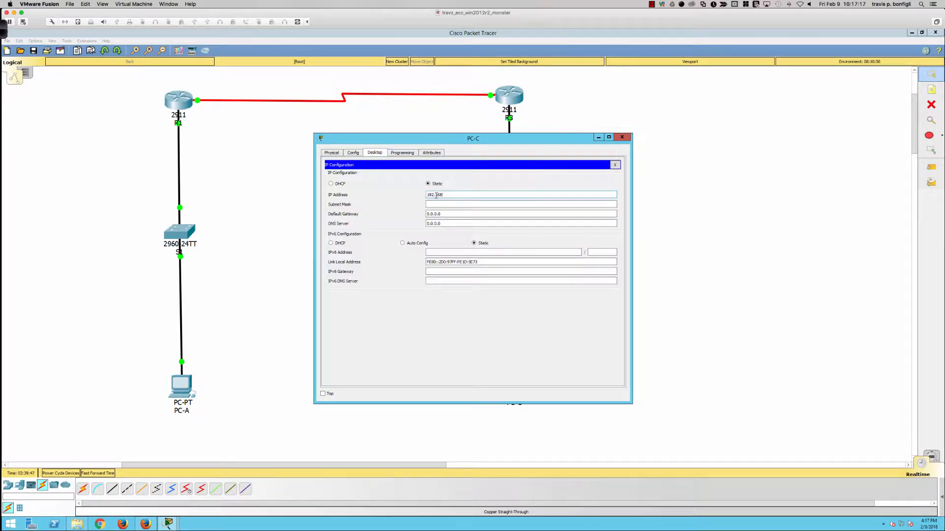
text(.1.10)
key(Tab)
key(Tab)
text(192.168.)
key(Tab)
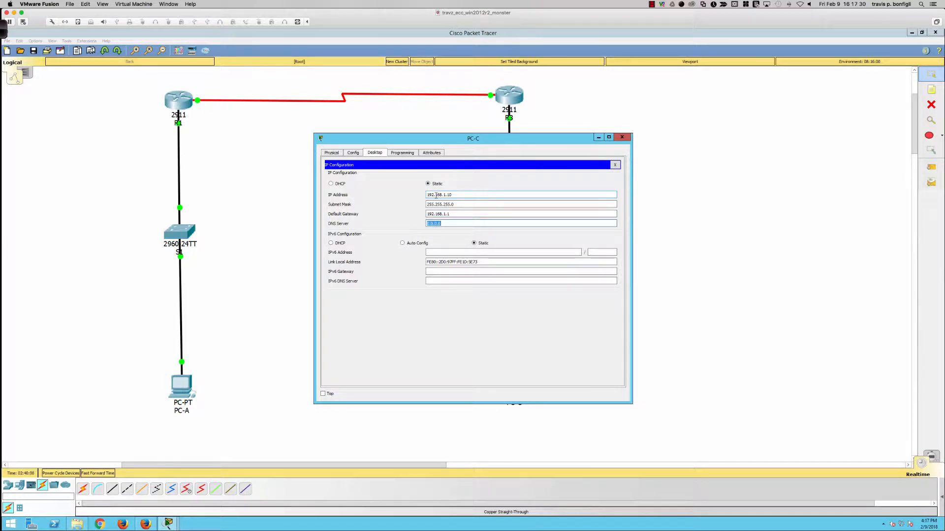
click(615, 165)
Step: Ping the default gateway 192.168.1.1 from PC-C's Command Prompt
click(525, 192)
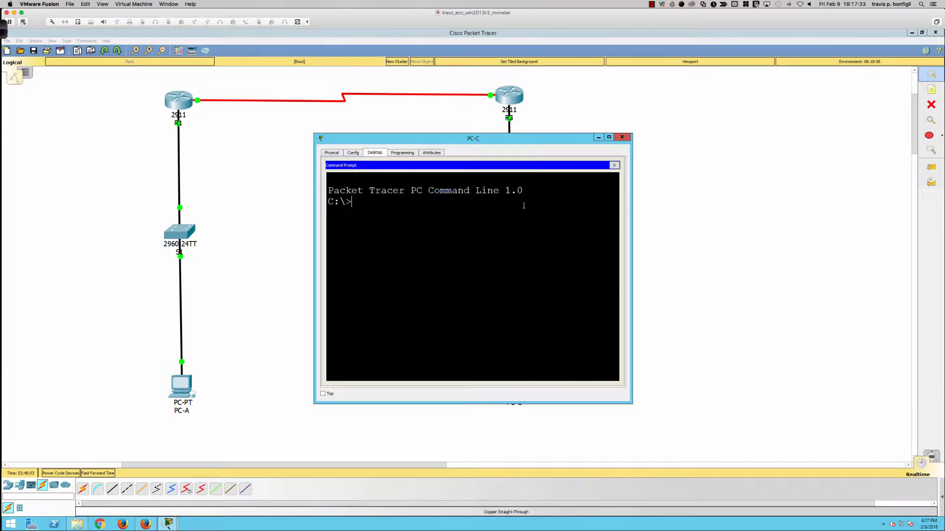
text(ping 192.168.1.1)
key(Return)
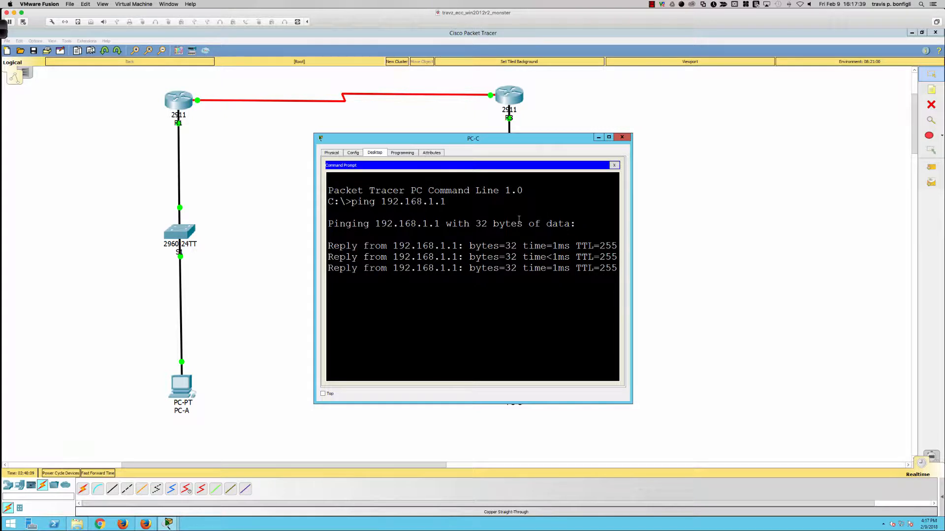
Step: Ping R1's LAN address 192.168.0.1 and the remote host 192.168.0.10 from PC-C
text(ping)
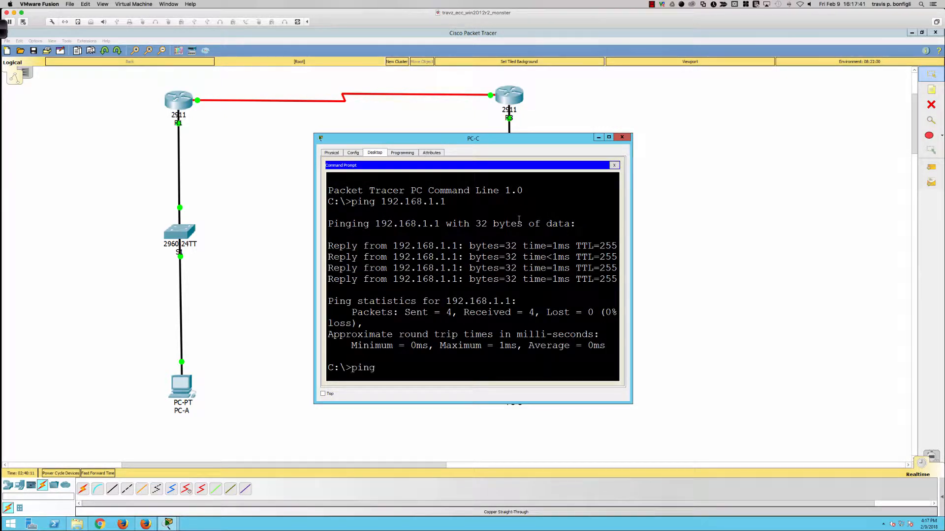
text( 192.168.0.1)
key(Return)
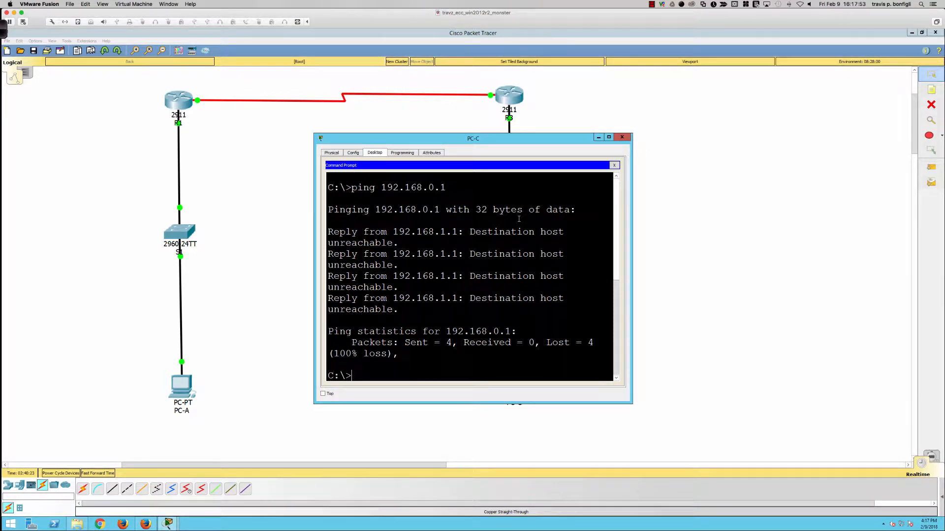
key(Up)
text(0)
key(Return)
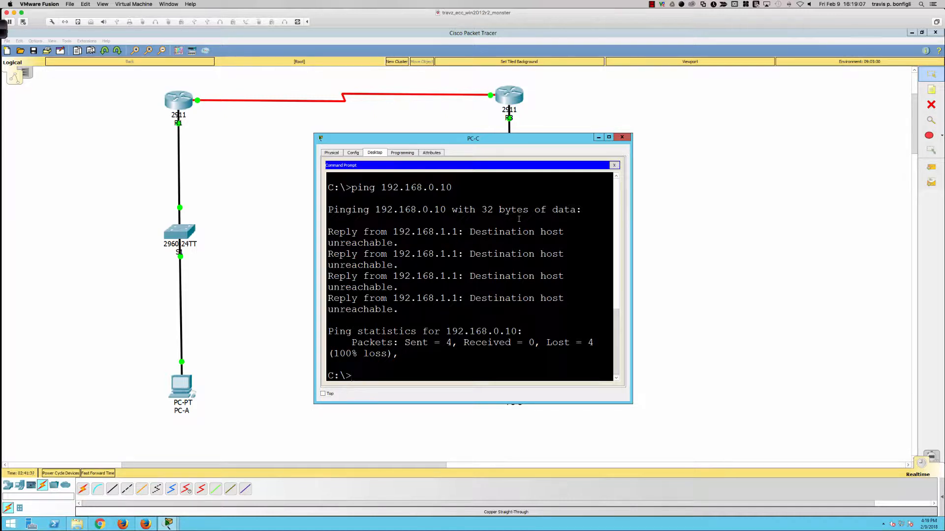
Step: Ping R3's loopback address 209.165.200.225 from PC-A's Command Prompt
click(181, 386)
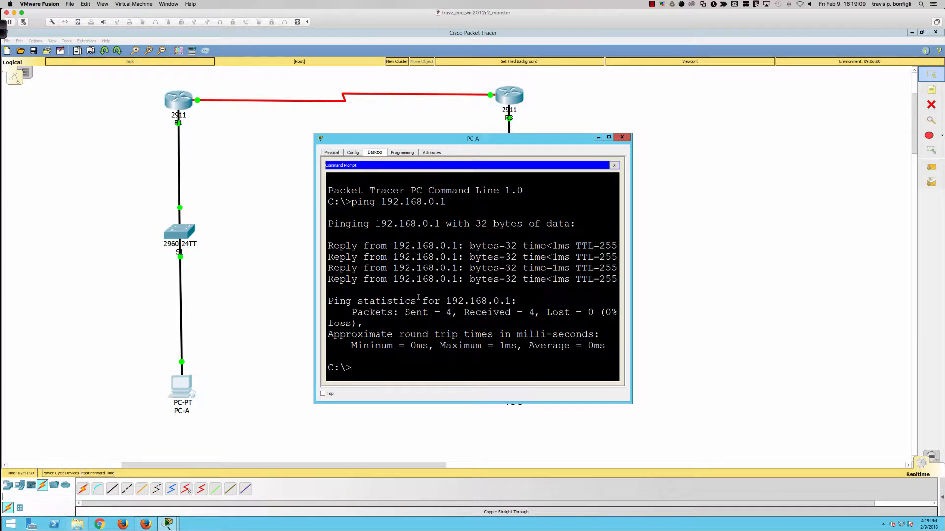
text(ping 209.165.200.225)
key(Return)
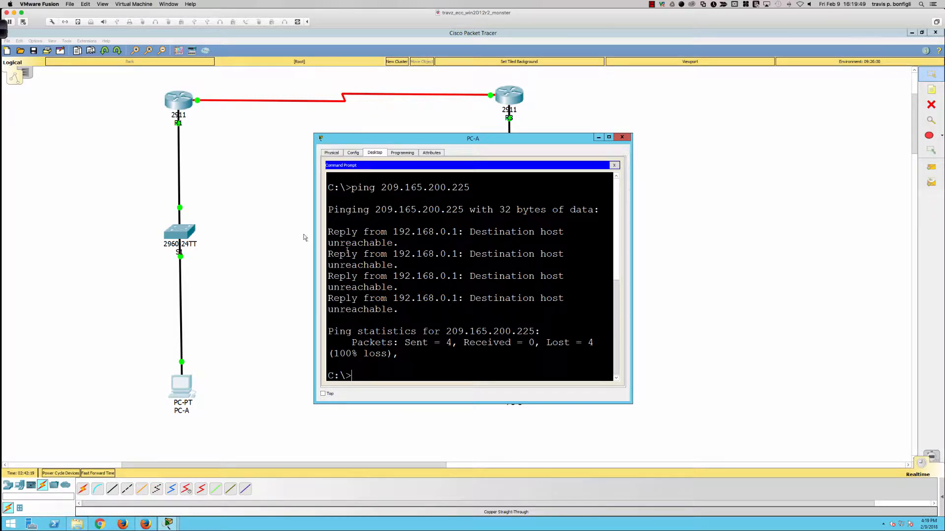
Step: Enter privileged mode on R1 with en and display its interface summary with sh ip int bri
click(165, 95)
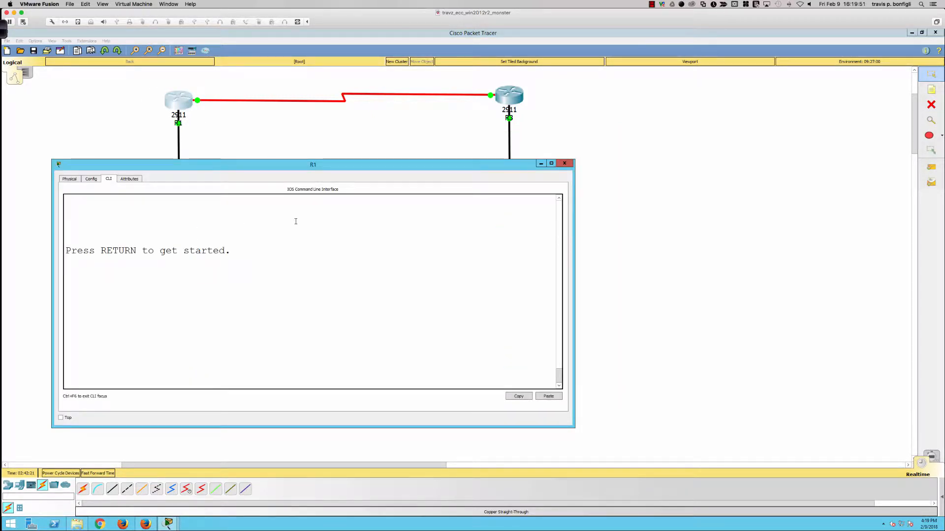
key(Return)
key(Return)
key(Return)
text(en)
key(Return)
text(sh ip int bri)
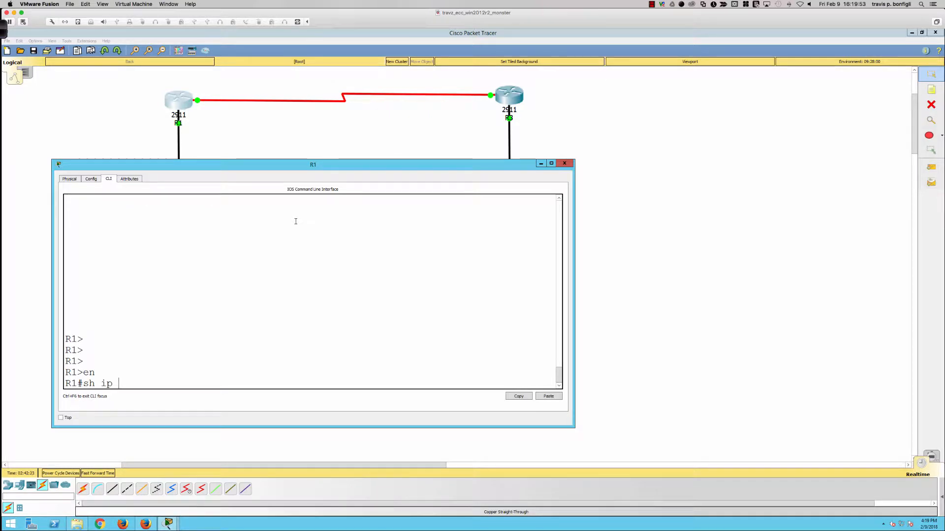
key(Return)
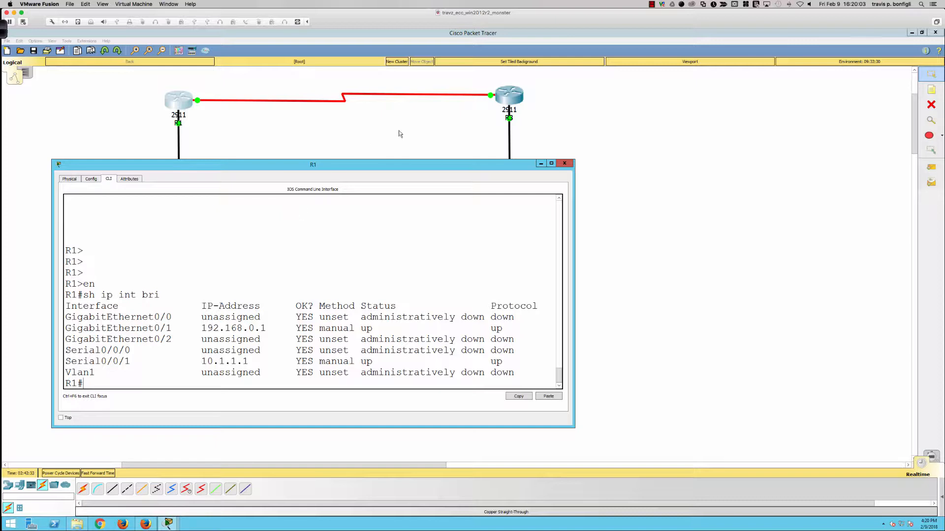
Step: Check R3's interface summary and display R1's routing table with sh ip route
click(501, 100)
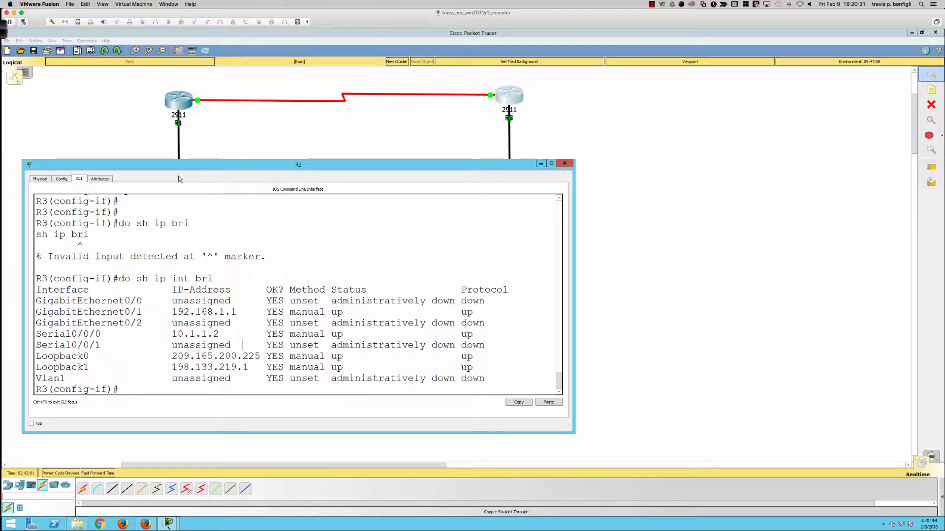
click(179, 98)
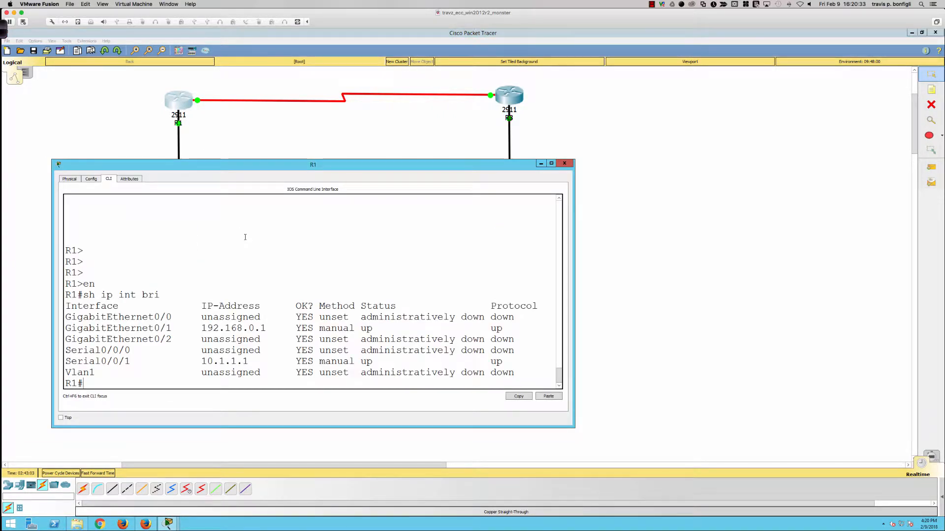
text(sh ip route)
key(Return)
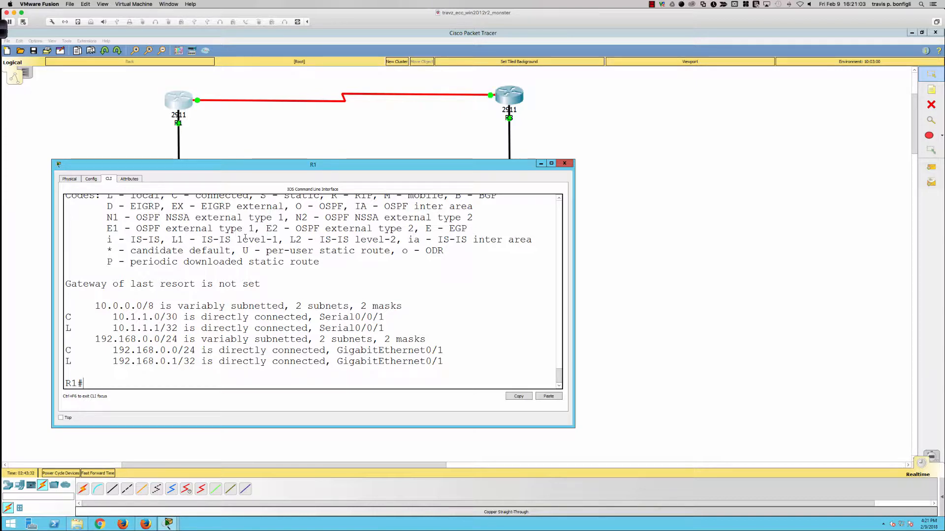
click(104, 88)
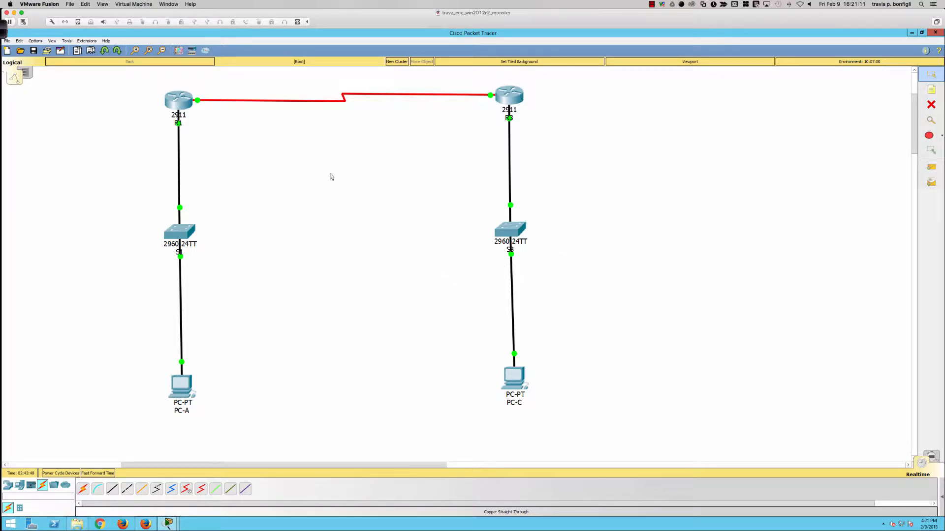
scroll(194, 274, down, 2)
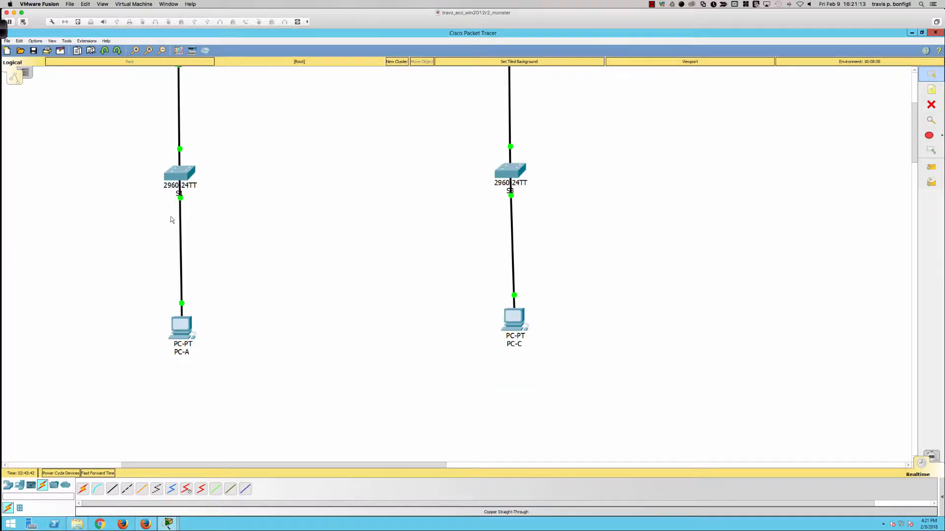
scroll(172, 277, up, 4)
scroll(172, 277, down, 2)
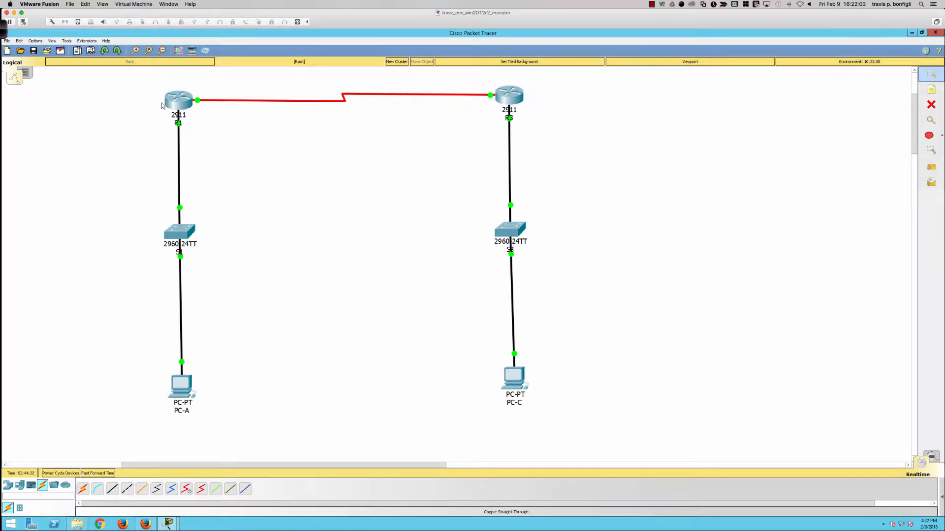
Step: Enter global configuration mode on R1 with conf t
click(178, 100)
text(conf t)
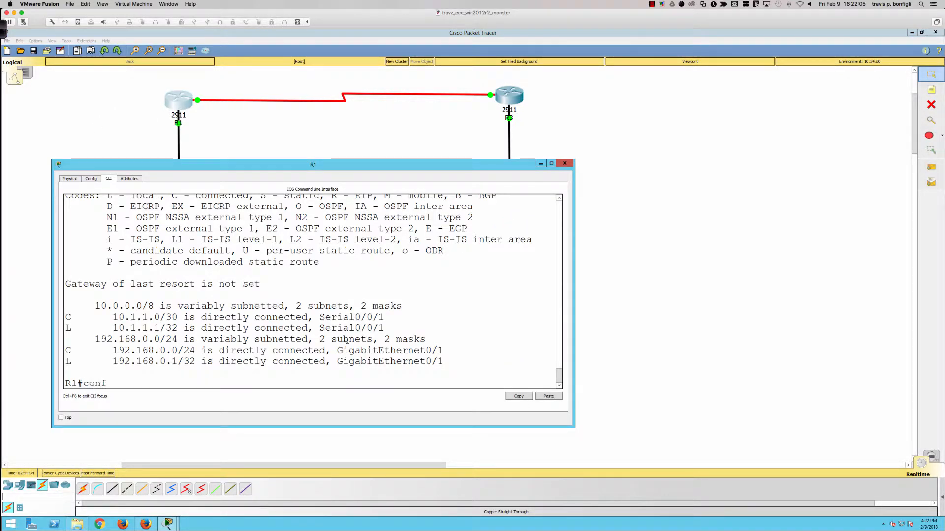
key(Return)
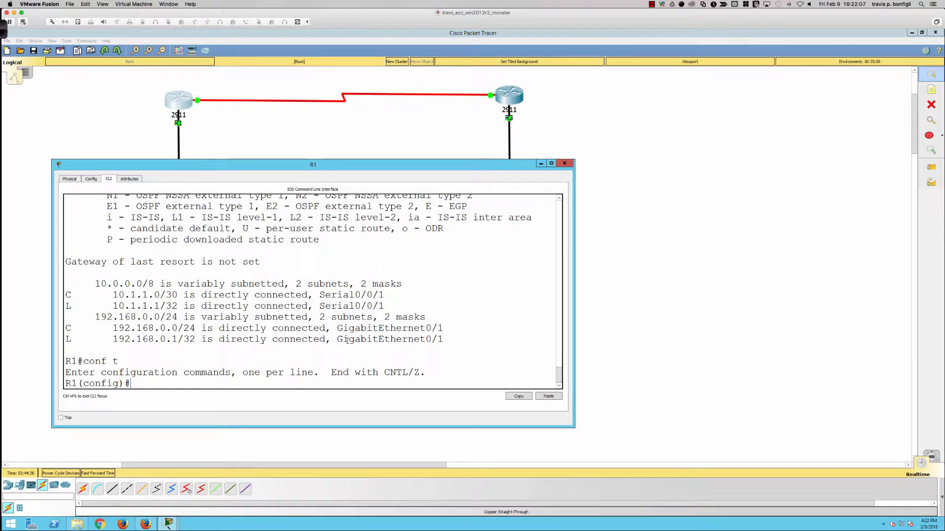
key(Return)
key(Return)
key(Return)
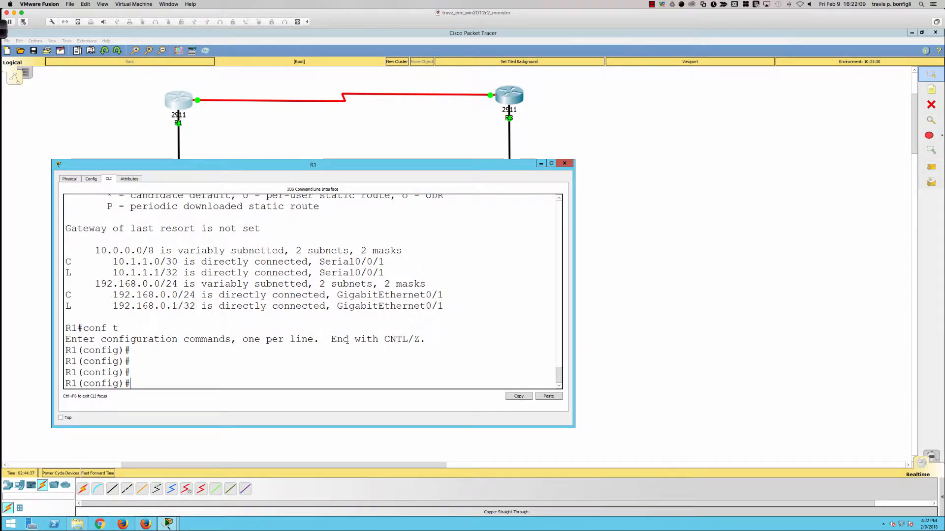
key(Return)
key(Return)
key(Return)
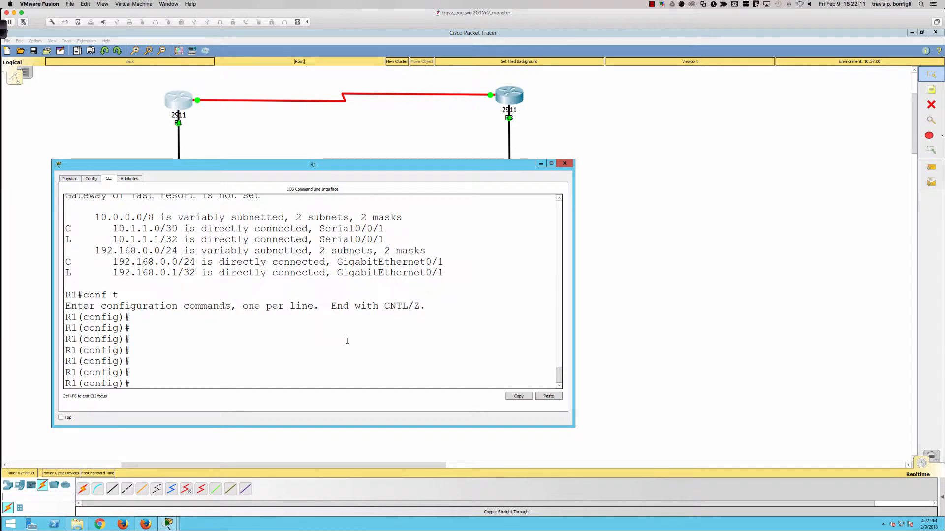
Step: Add a static route on R1 to network 192.168.1.0 with mask 255.255.255.0 via next hop 10.1.1.2
text(ip route)
text(192.1)
text(68.1.0 255.)
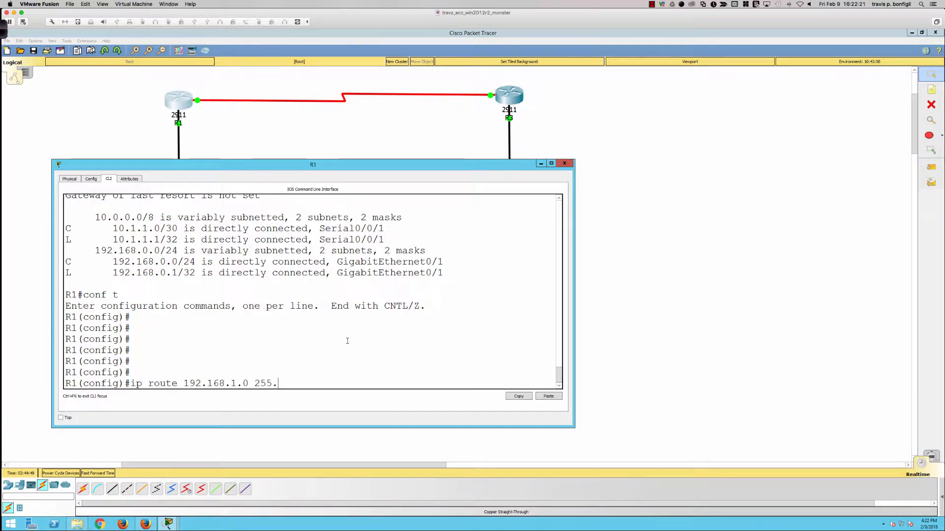
text(255.255.0)
click(510, 93)
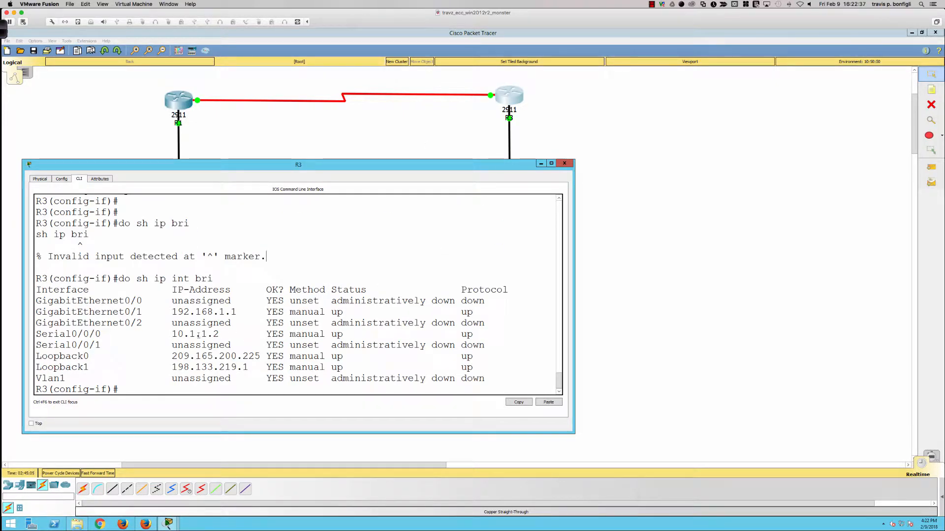
click(346, 147)
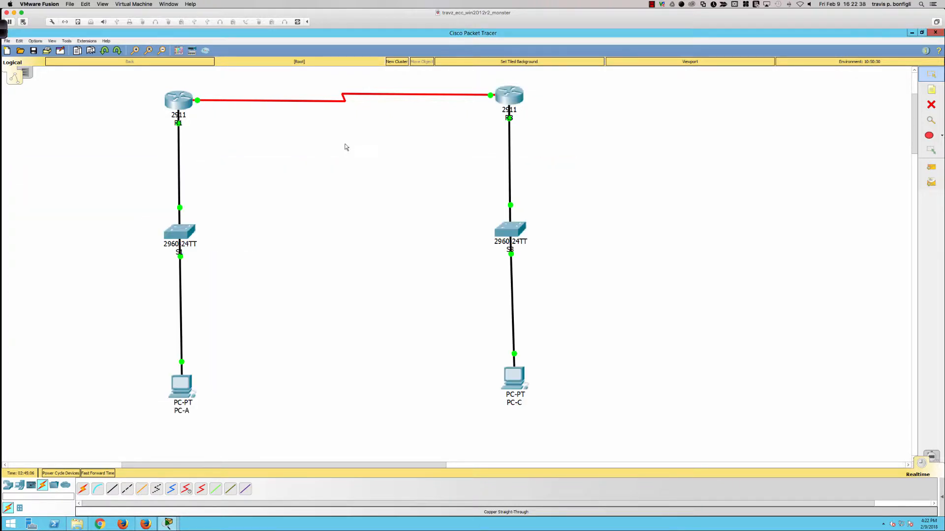
click(177, 98)
text(10)
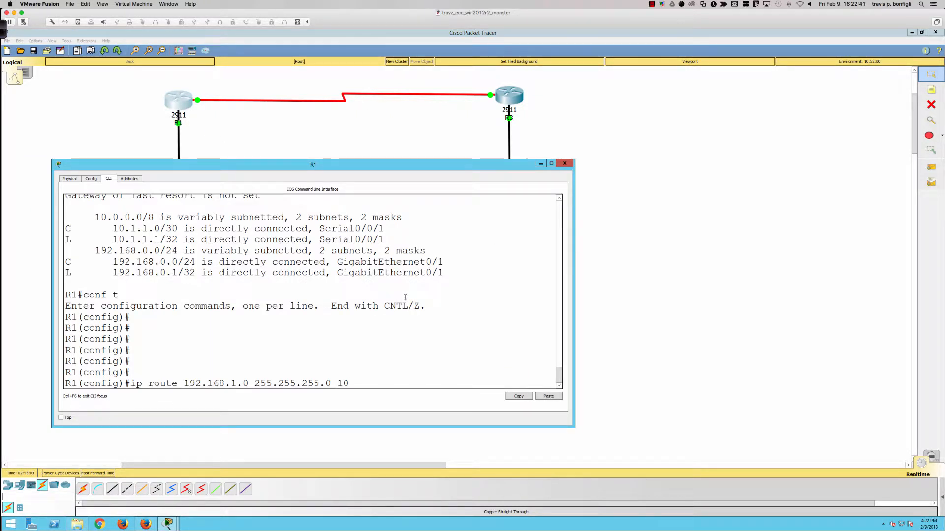
text(.1.1.2)
key(Return)
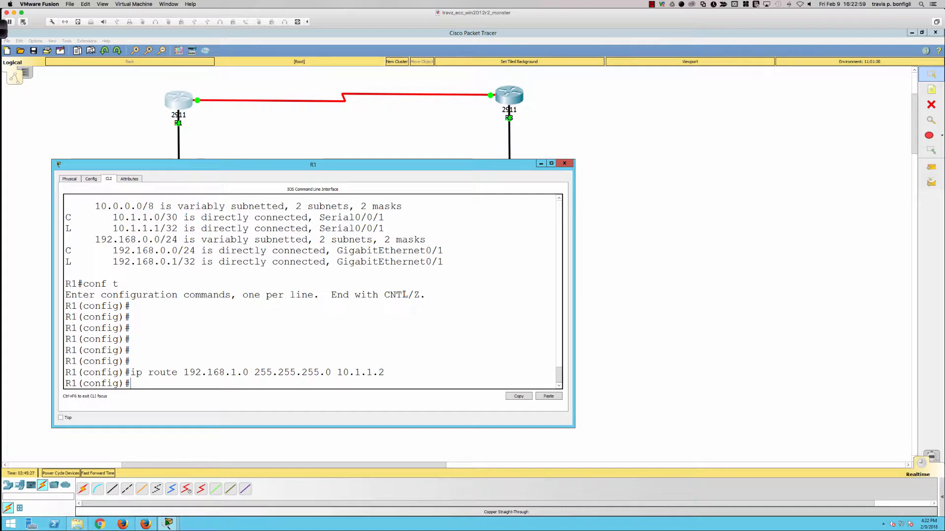
Step: Display R1's routing table with do sh ip ro and highlight the static route entry for 192.168.1.0/24
text(do sh ip ro)
key(Return)
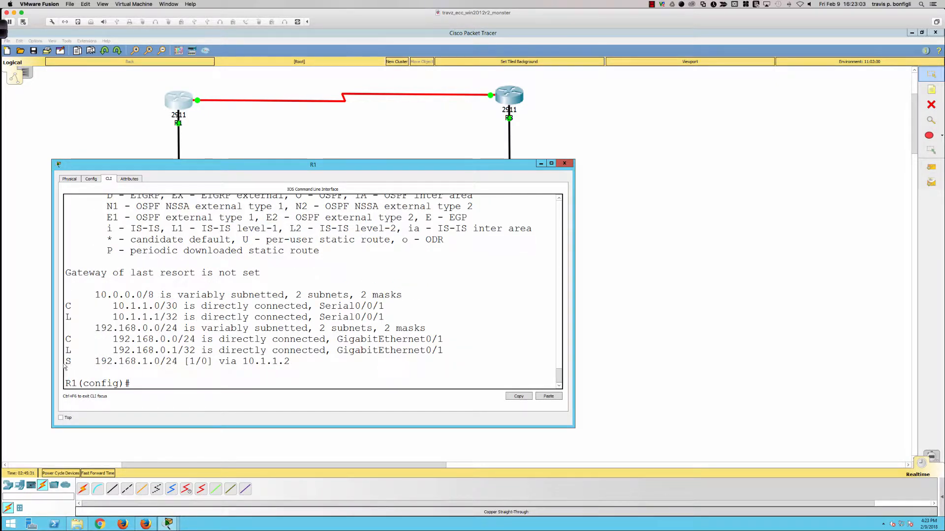
drag(65, 362, 293, 361)
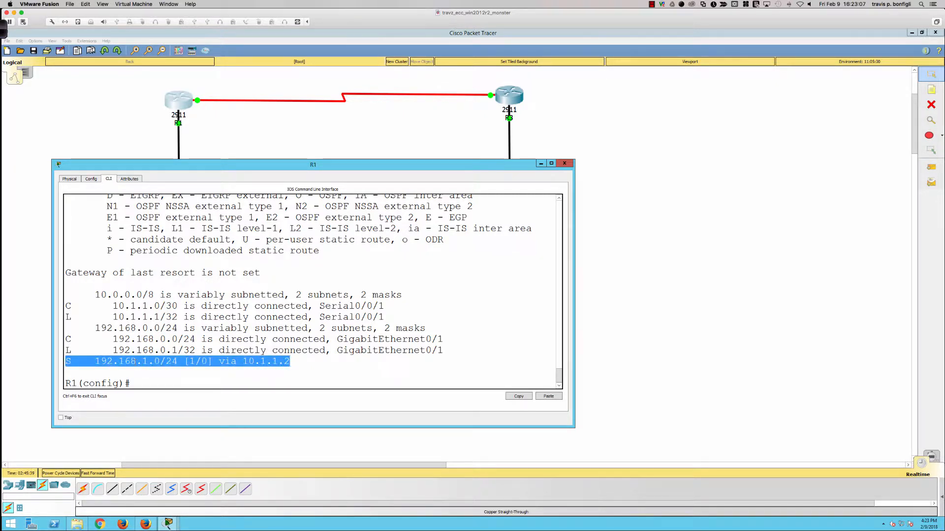
click(43, 358)
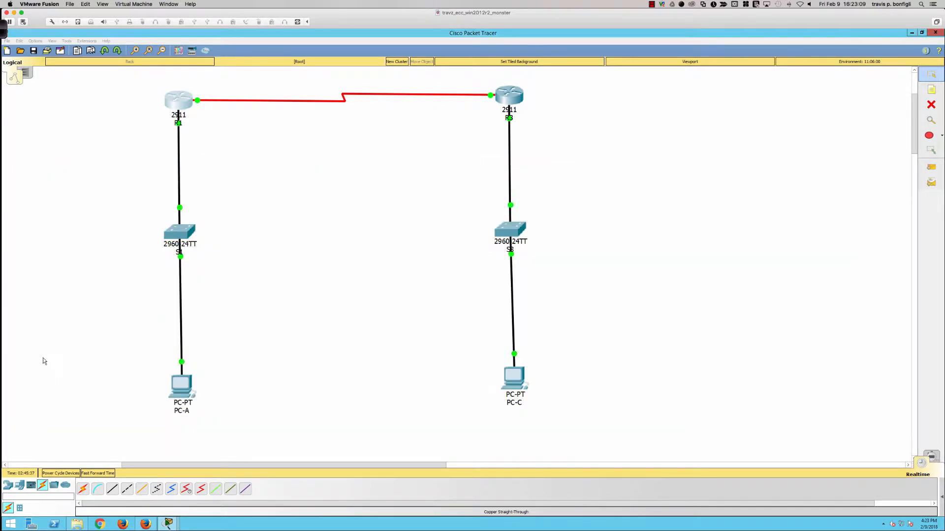
Step: Ping 192.168.0.10 from PC-A's Command Prompt
click(181, 386)
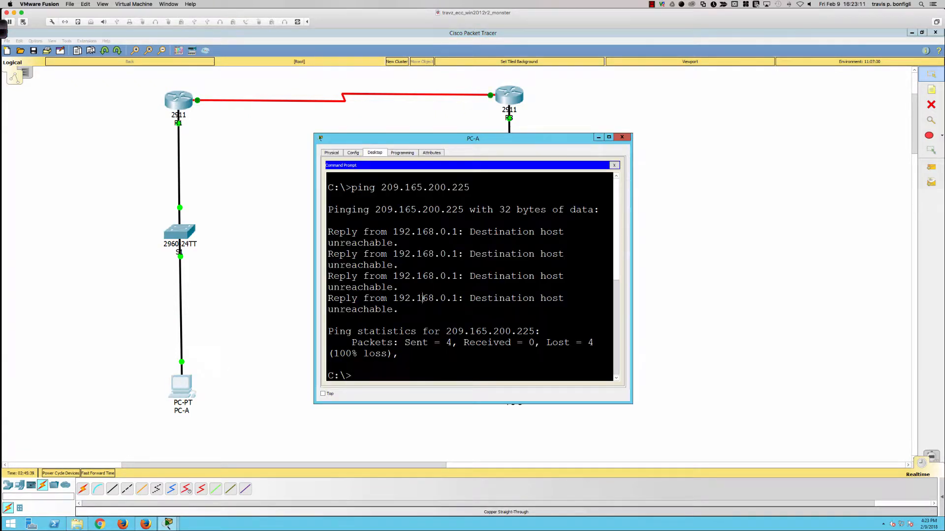
key(Up)
key(BackSpace)
key(BackSpace)
key(BackSpace)
key(BackSpace)
key(BackSpace)
key(BackSpace)
key(BackSpace)
key(BackSpace)
key(BackSpace)
key(BackSpace)
key(BackSpace)
key(BackSpace)
key(BackSpace)
key(BackSpace)
key(BackSpace)
text(192.168.0.10)
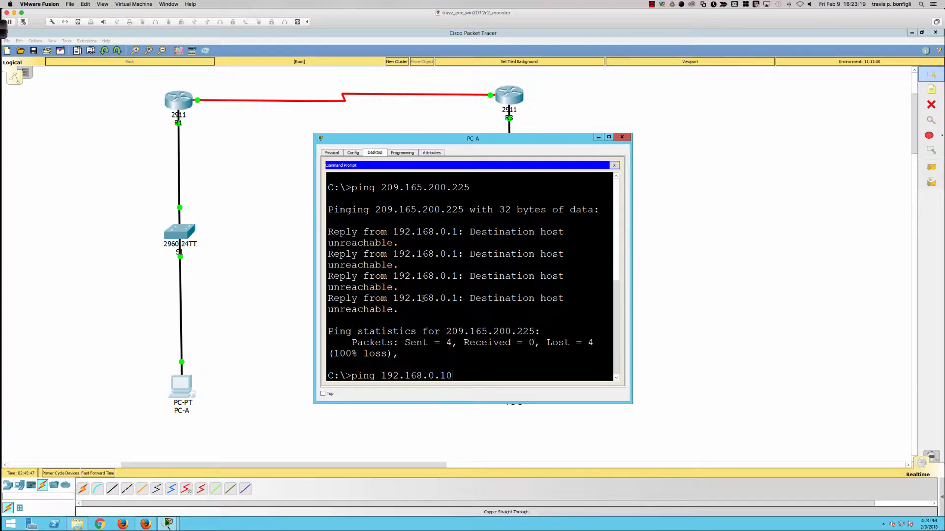
key(Return)
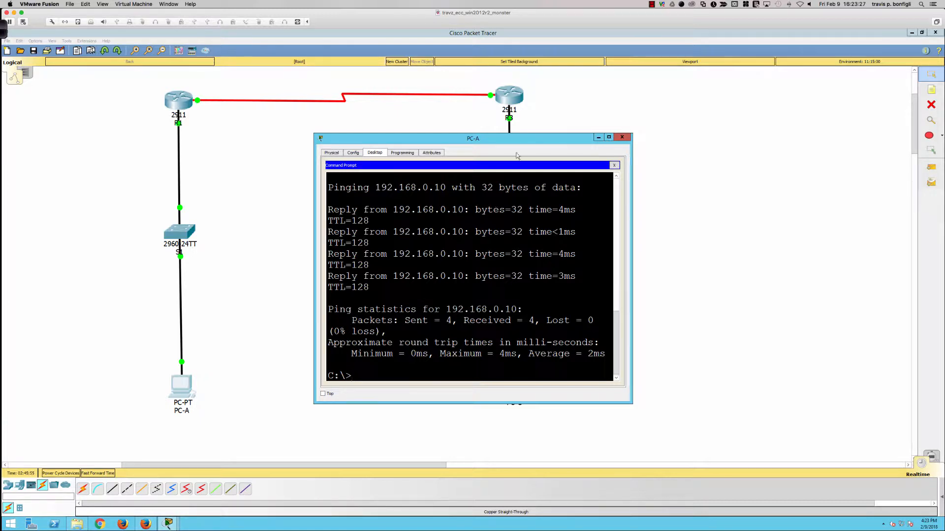
Step: Review the interface addresses shown in R3's CLI
click(512, 102)
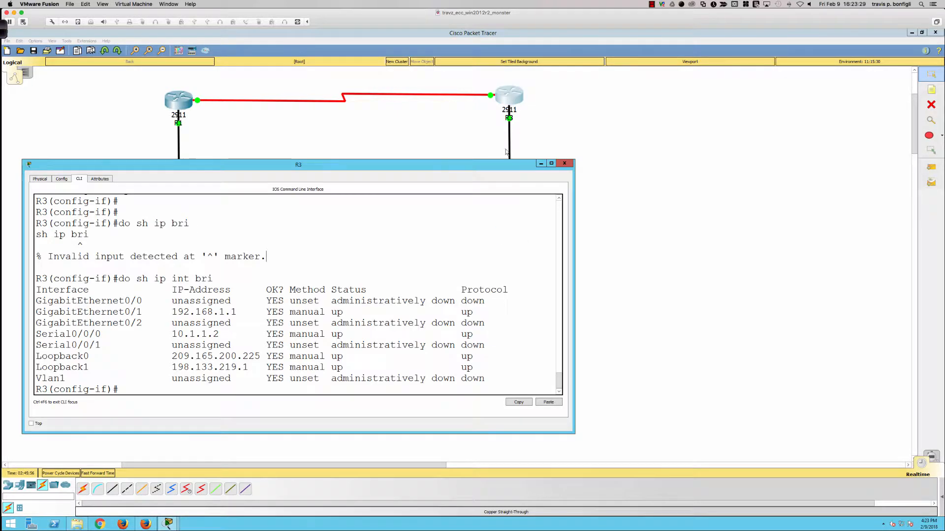
click(462, 256)
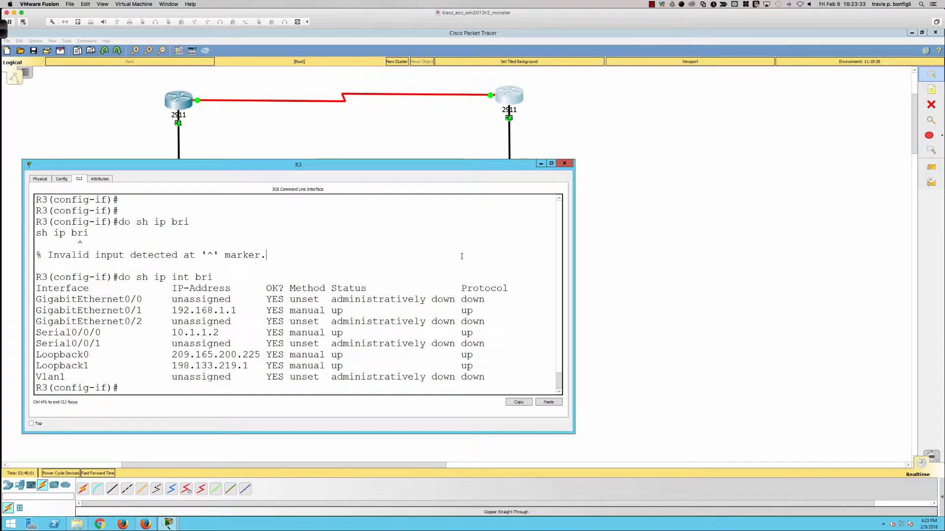
click(579, 88)
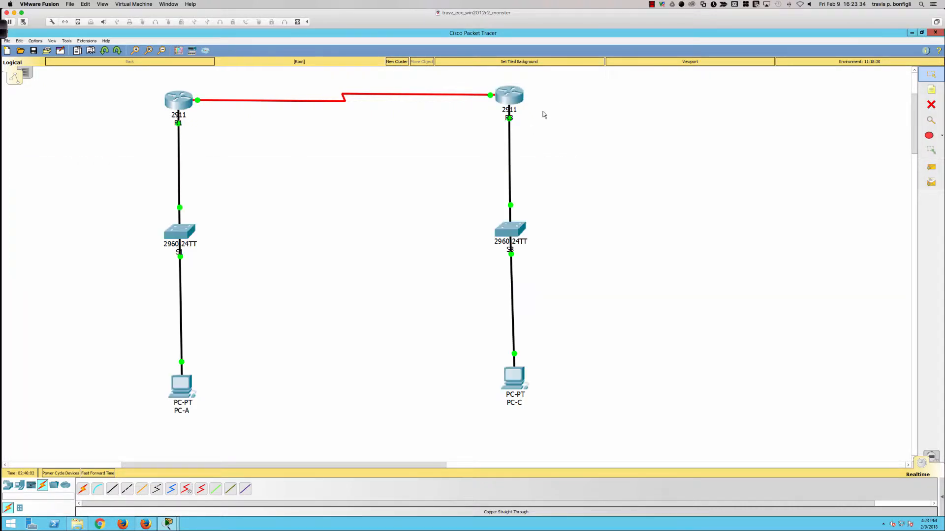
Step: Ping the remote host 192.168.1.10 from PC-A by editing the previous ping command
click(187, 392)
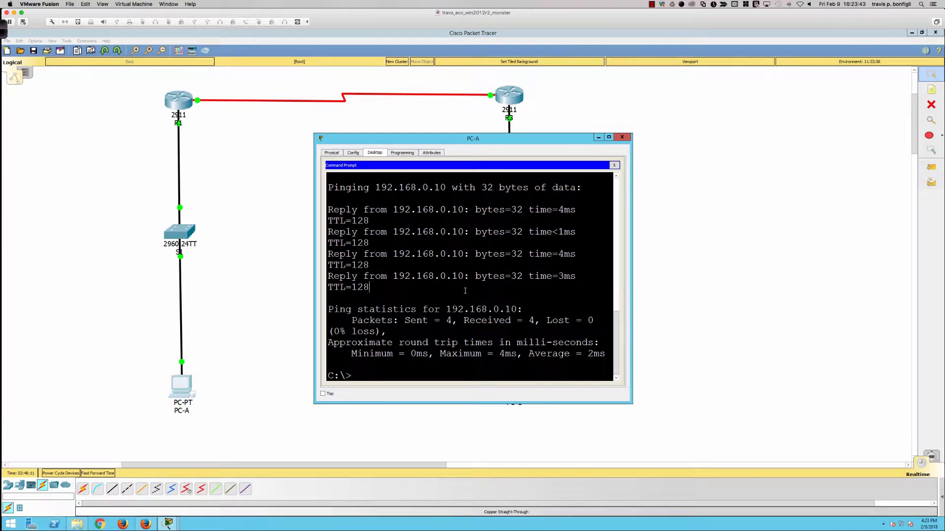
key(Up)
key(Left)
key(Left)
key(Left)
key(BackSpace)
text(1)
key(Return)
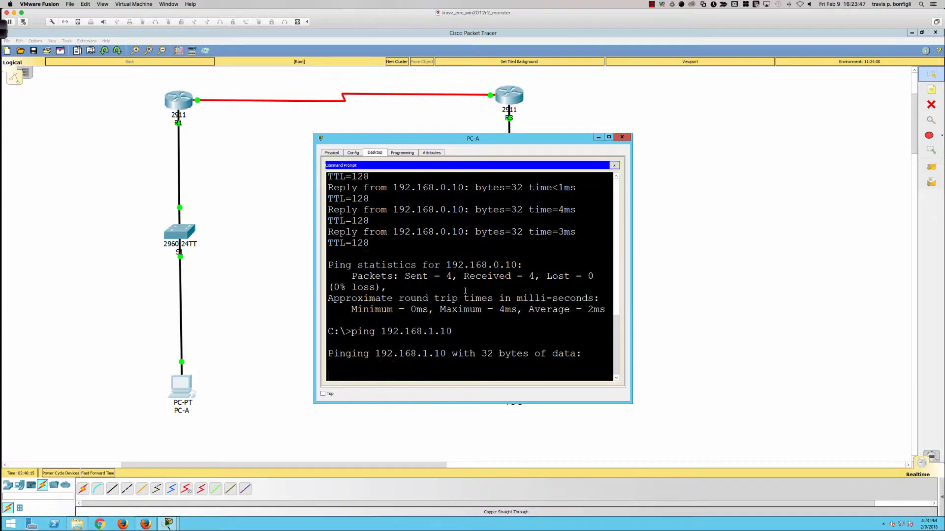
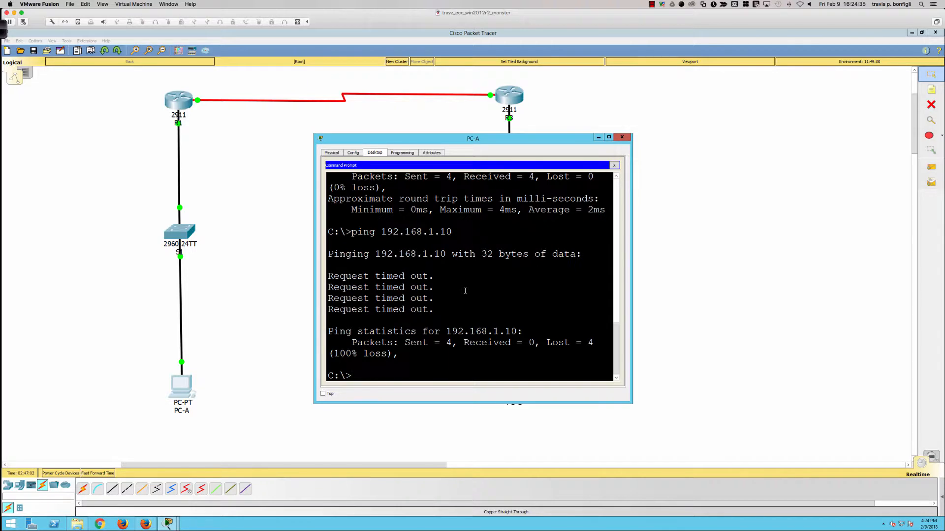
Step: Exit interface configuration on R3 and add a static route to 192.168.0.0 255.255.255.0 through exit interface s0/0/0
click(510, 96)
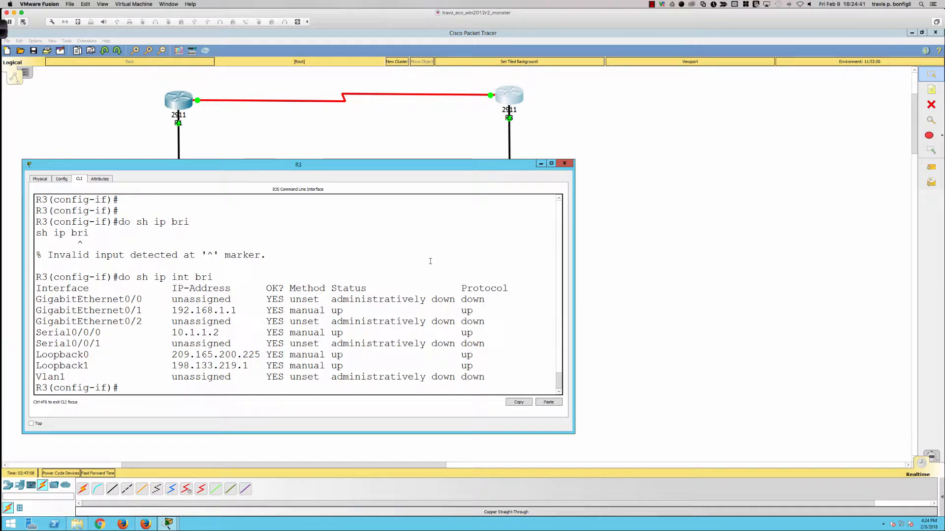
text(exit)
key(Return)
key(Return)
key(Return)
text(ig)#i)
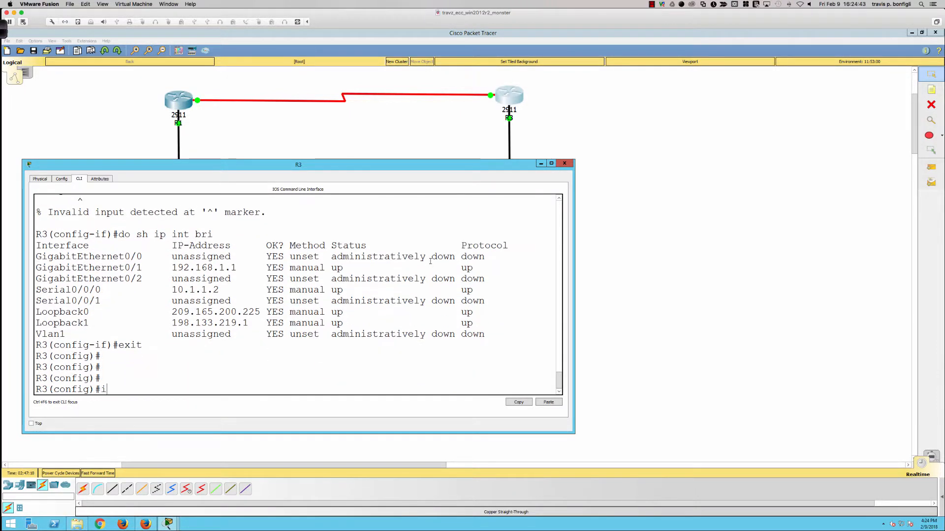
text(p route )
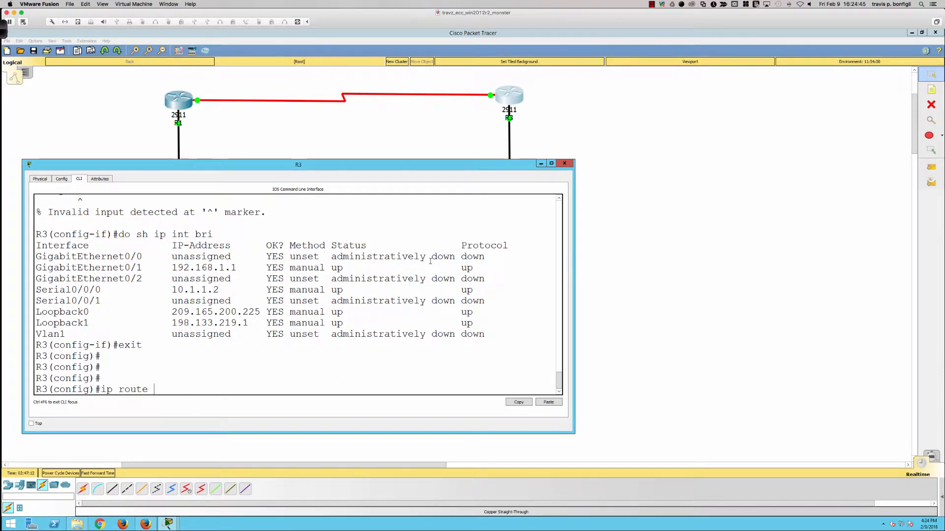
text(192.168.0.0 255.255.255.)
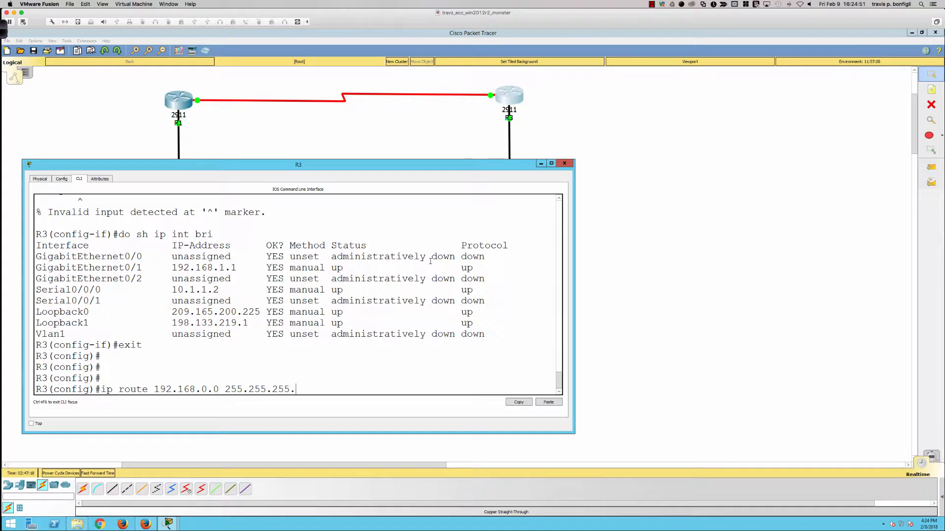
text(0 s0/0/0)
key(Return)
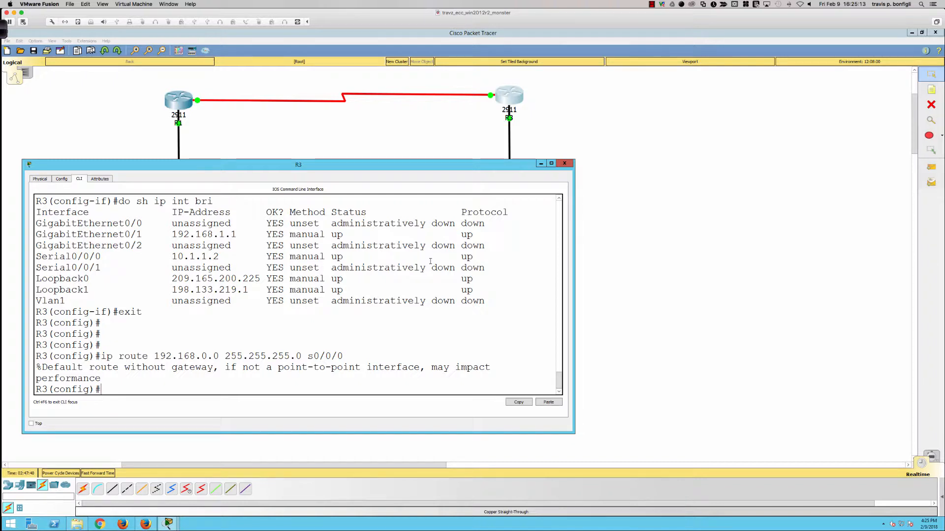
Step: Display R3's full routing table with do sh ip route and highlight the static route entry for 192.168.0.0/24
text(do sh ip route)
key(Return)
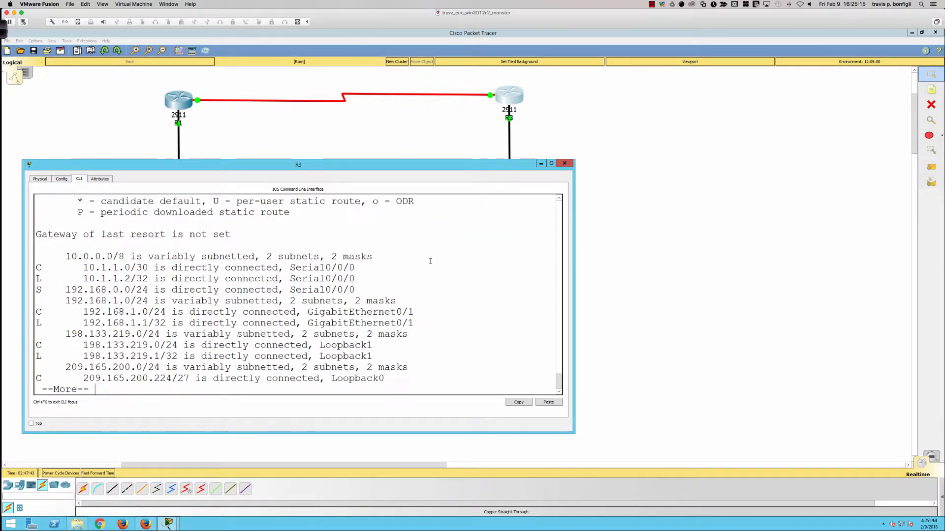
key(space)
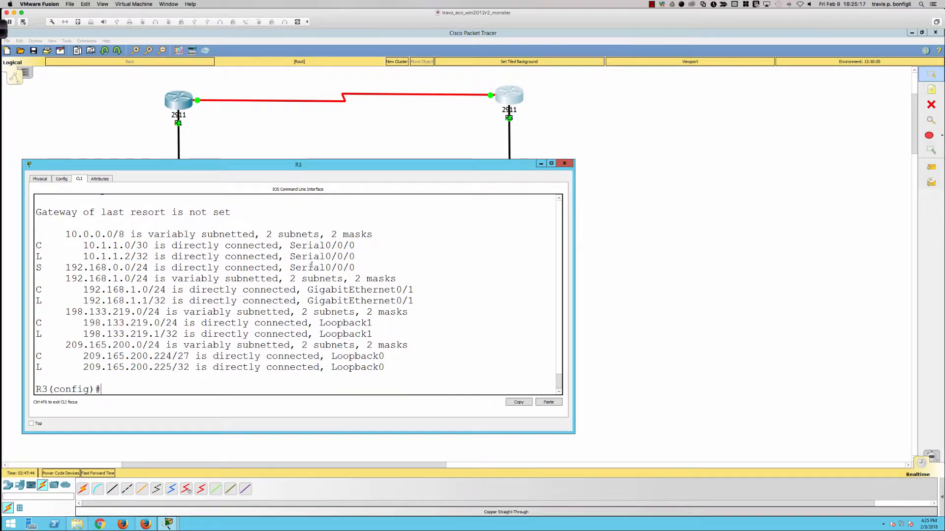
drag(38, 267, 355, 267)
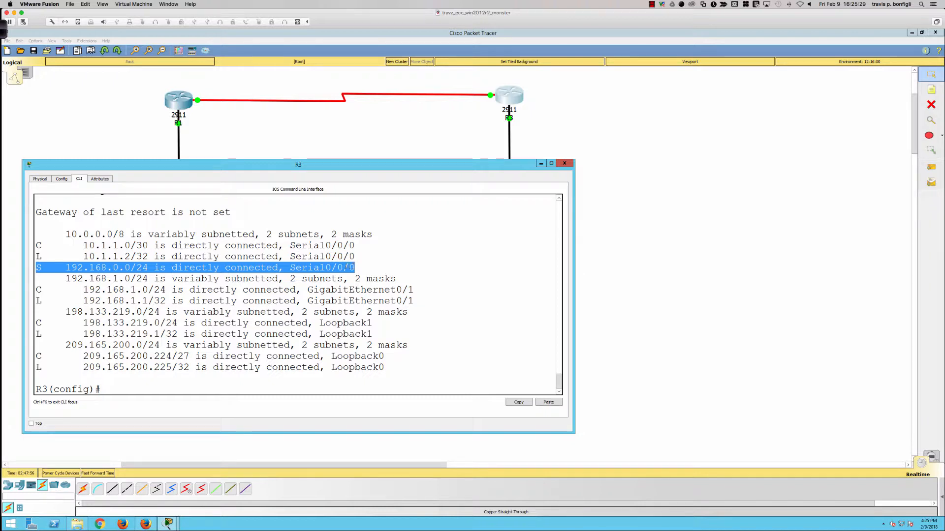
Step: Repeat the ping to 192.168.1.10 from PC-A's command prompt
click(650, 258)
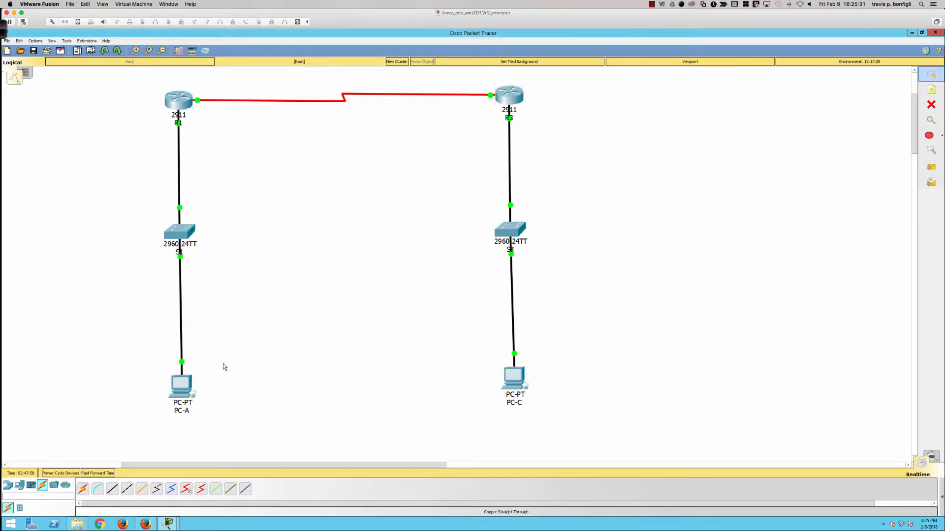
click(187, 384)
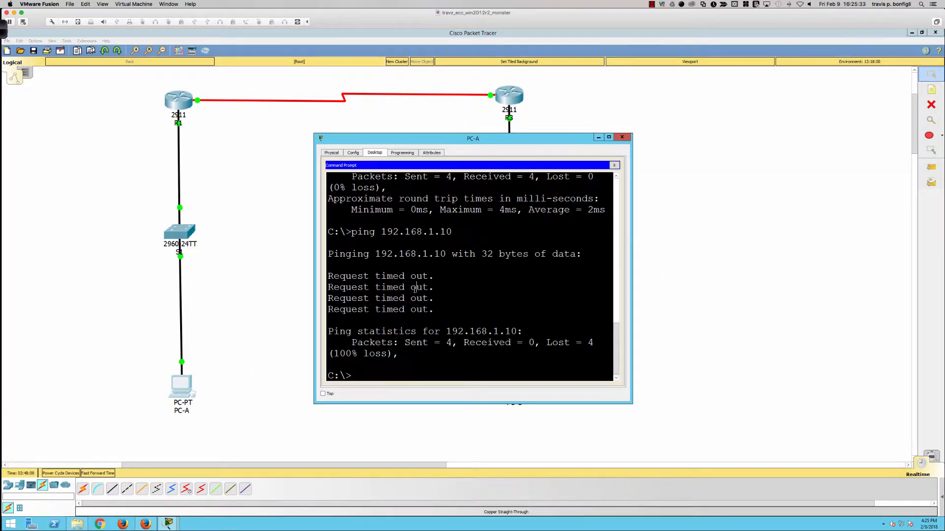
key(Up)
key(Return)
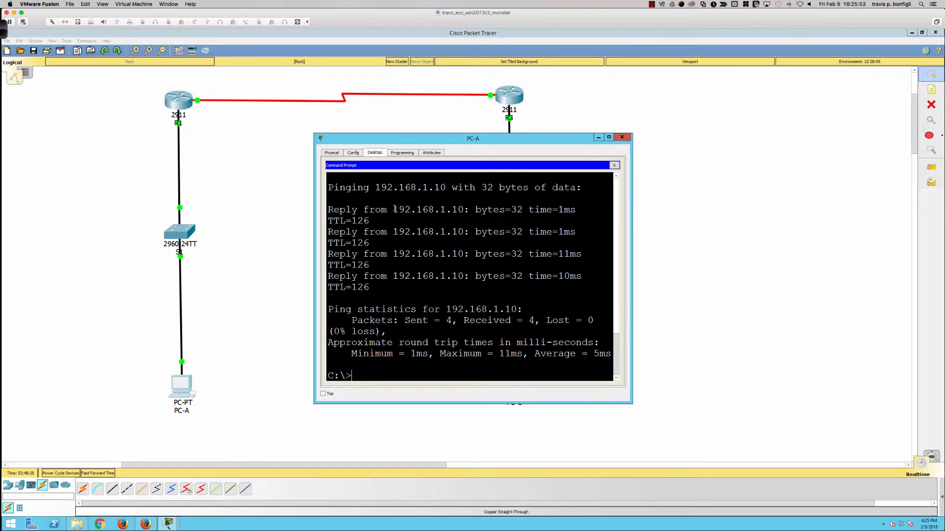
Step: Display R3's running configuration with do sh run and review its static route and loopback interface addresses
click(507, 100)
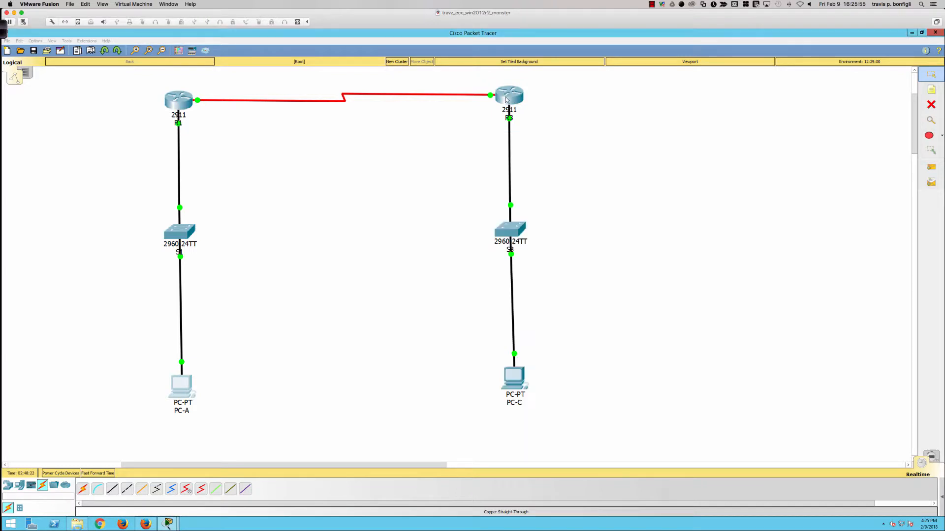
text(do s)
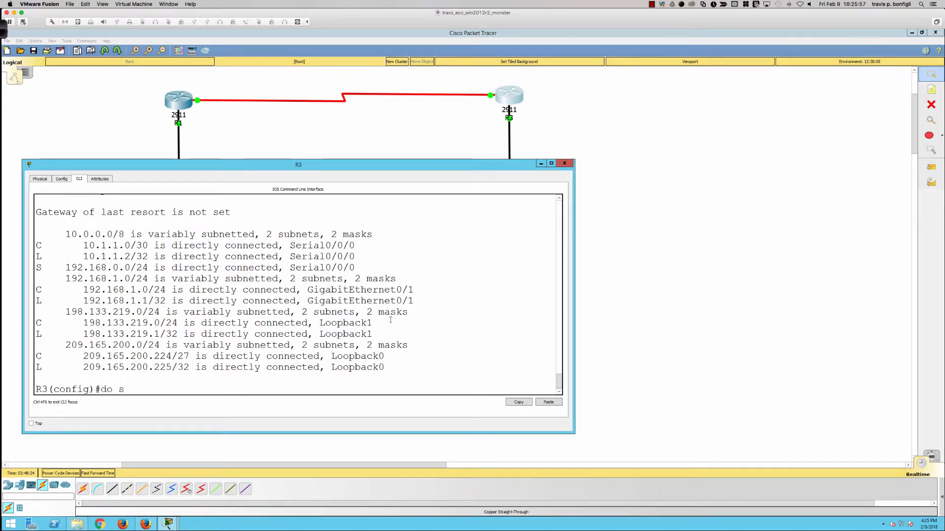
text(h run)
key(Return)
key(space)
key(space)
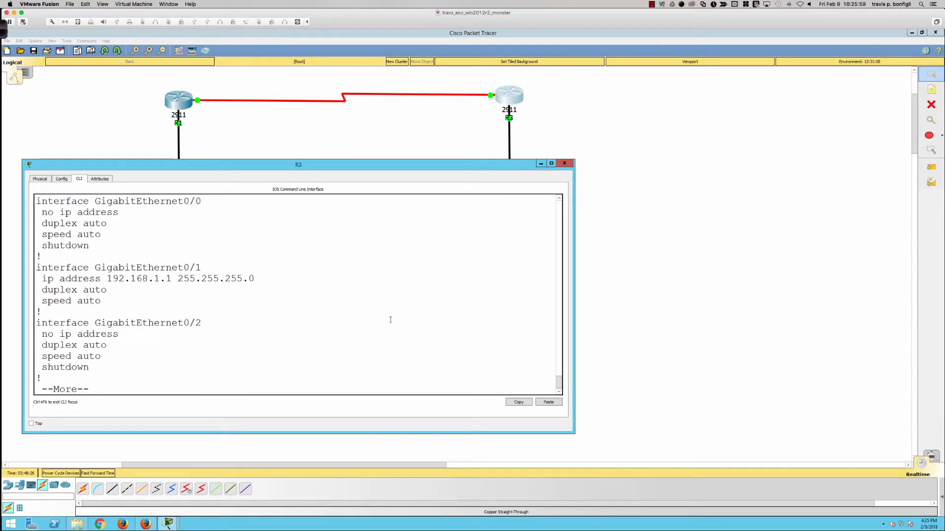
key(space)
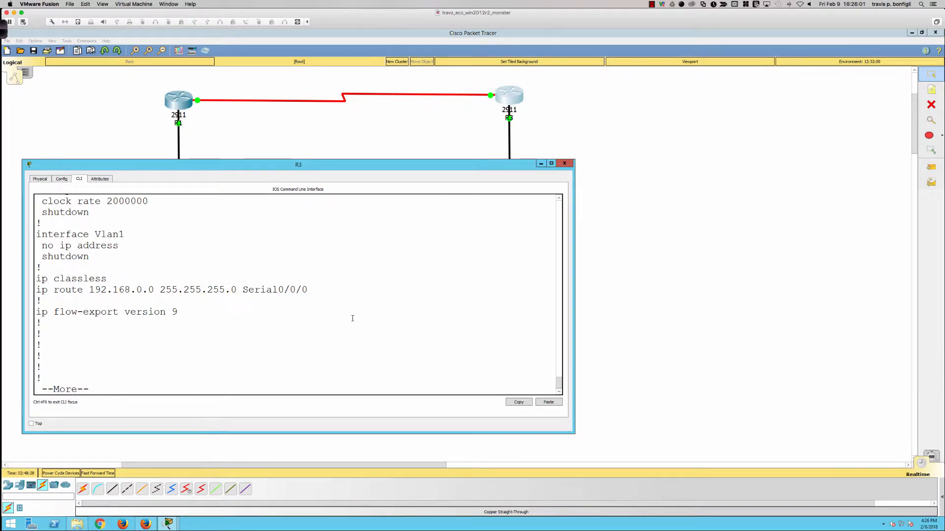
key(space)
scroll(325, 317, up, 7)
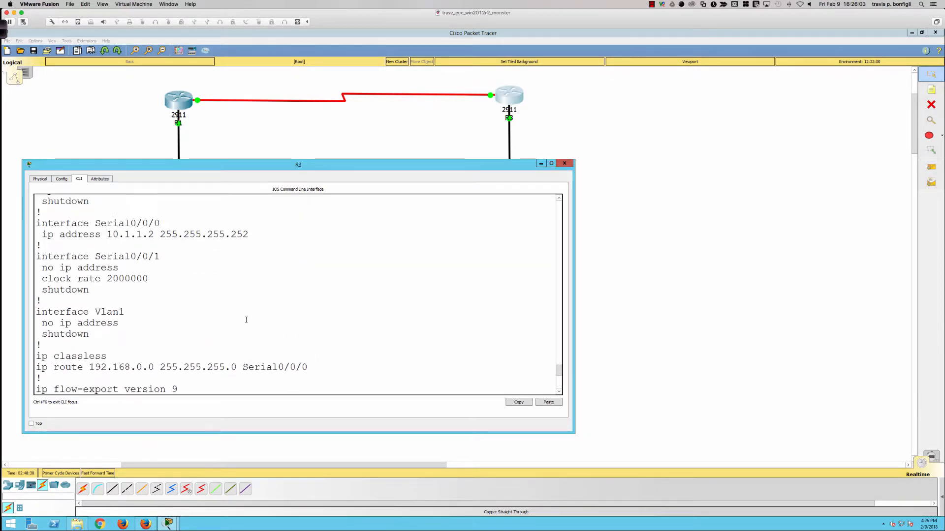
scroll(246, 320, up, 7)
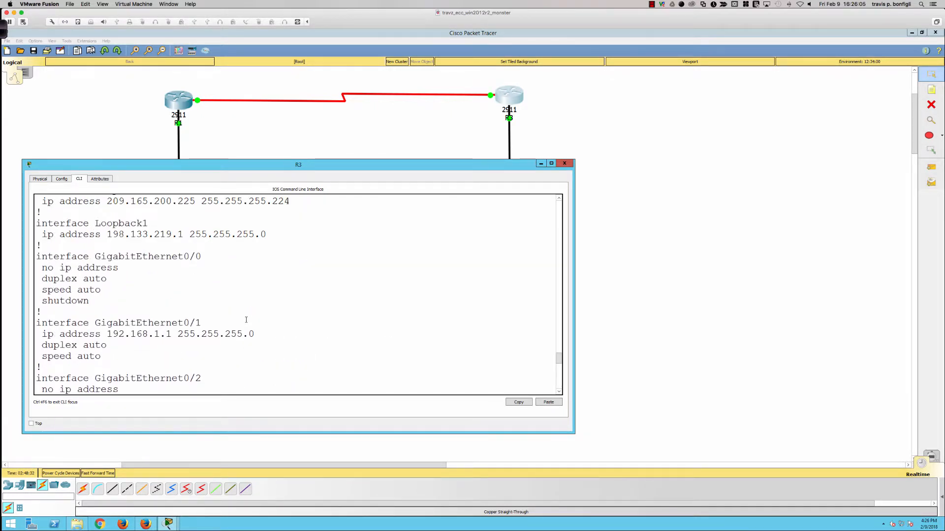
scroll(246, 320, up, 1)
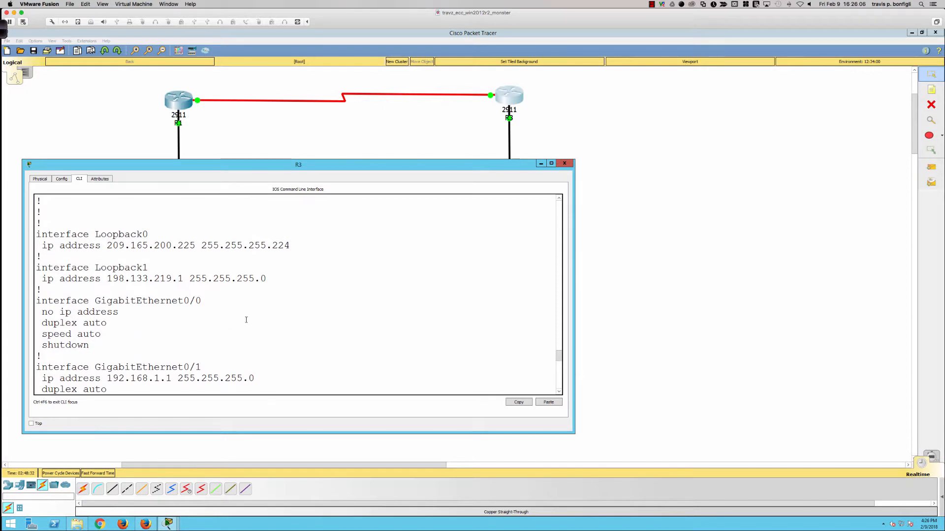
Step: Add a static route on R1 to 198.133.219.0 255.255.255.0 through exit interface s0/0/1
click(181, 100)
click(449, 292)
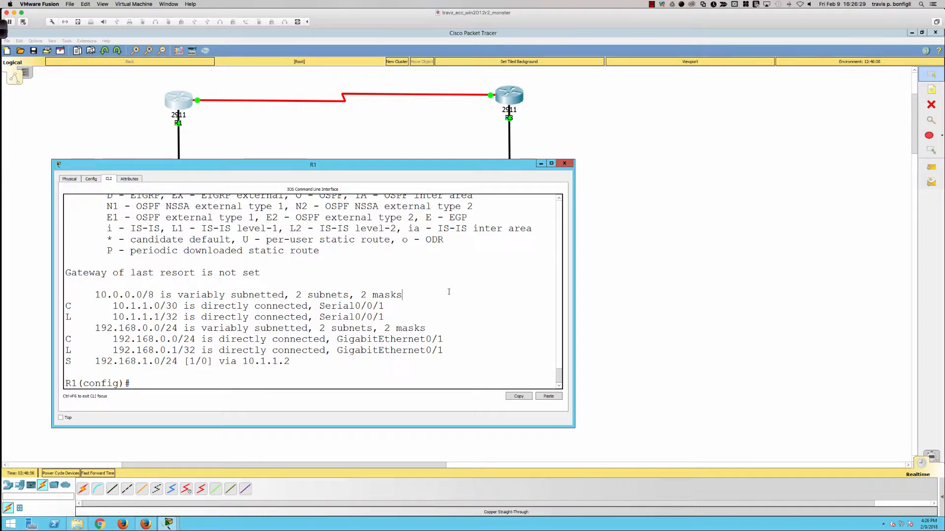
key(Return)
key(Return)
key(Return)
text(ip rou)
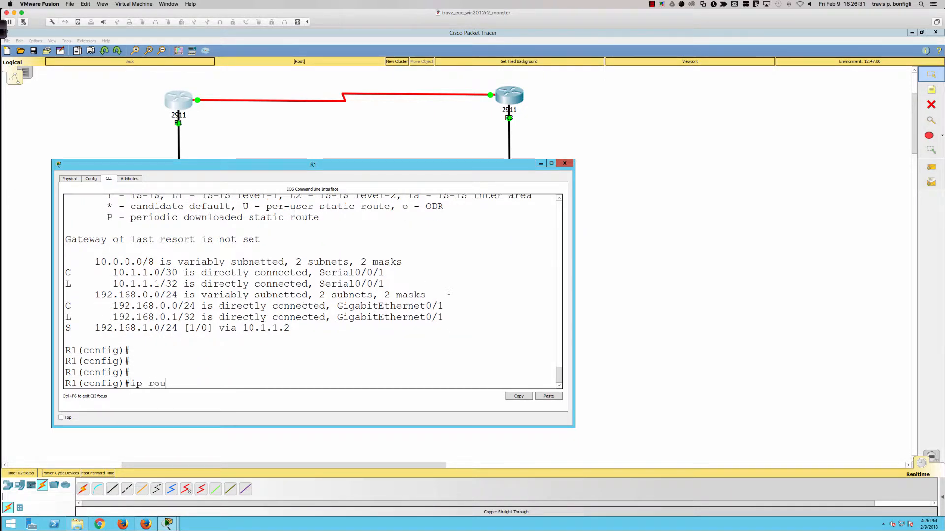
text(te 198.133.219.0 255.25)
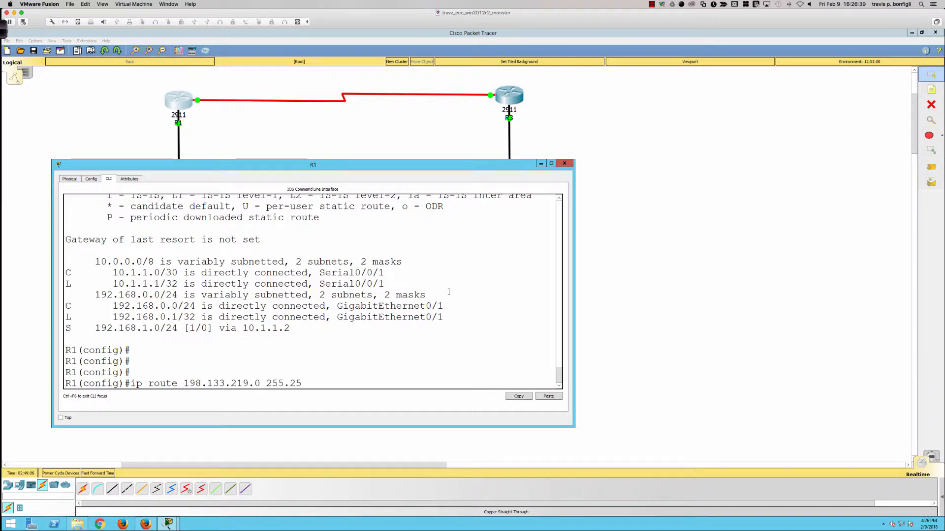
text(5.255.0 )
text(s0/0/01)
key(BackSpace)
key(BackSpace)
text(1)
key(Return)
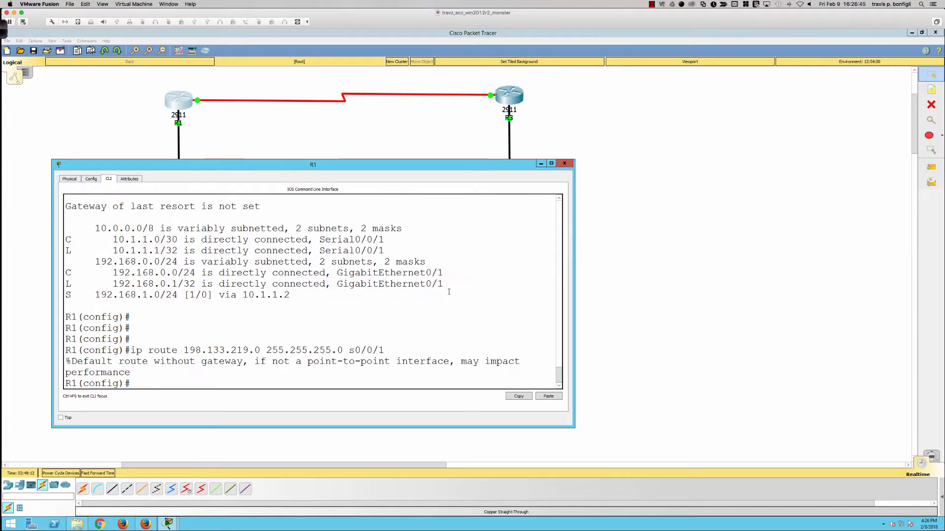
text(do sh ip)
key(BackSpace)
key(BackSpace)
key(BackSpace)
key(BackSpace)
key(BackSpace)
key(BackSpace)
key(BackSpace)
key(BackSpace)
key(BackSpace)
Step: Ping R3's Loopback1 address 198.133.219.1 from PC-A's command prompt
click(263, 436)
click(191, 396)
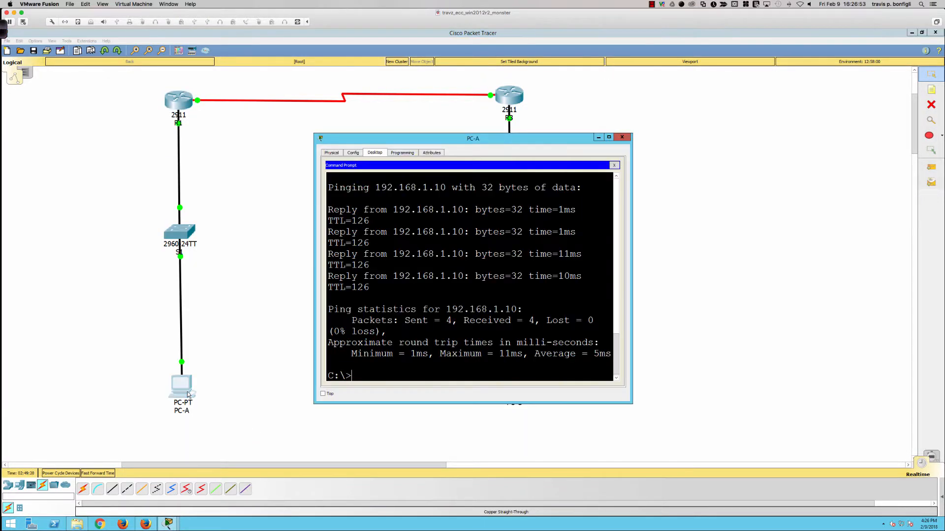
text(ping 198.133.219.)
click(513, 96)
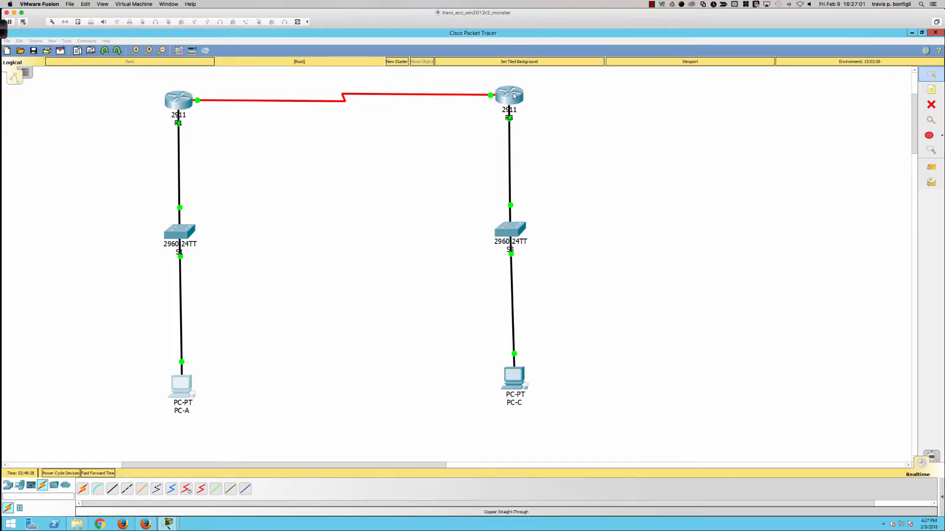
click(280, 142)
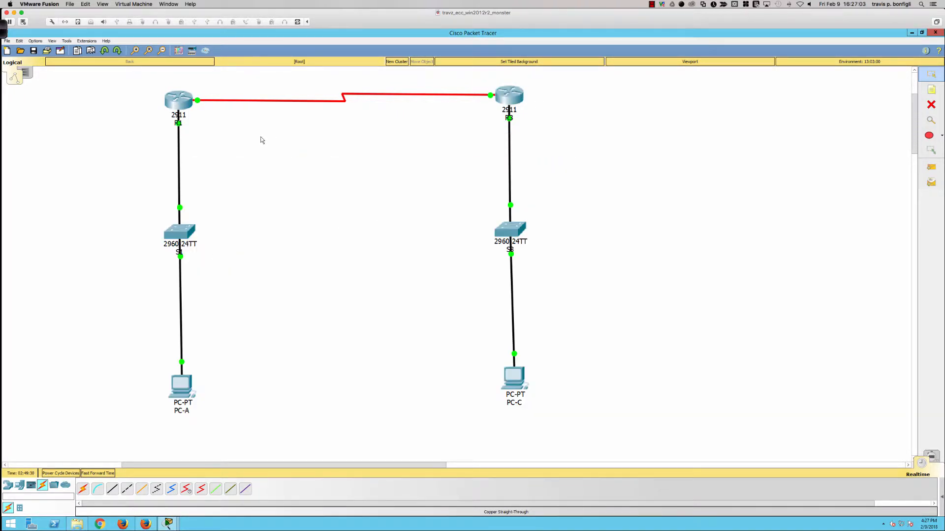
click(183, 385)
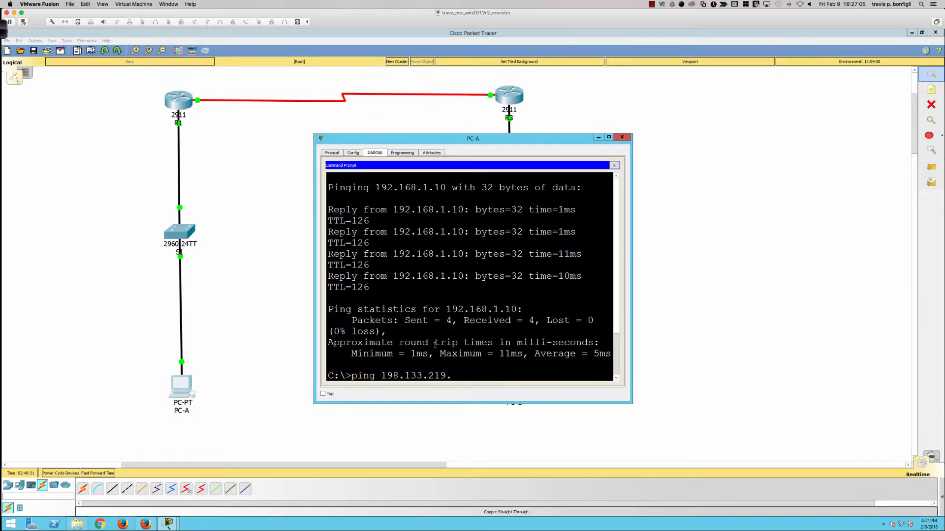
key(Return)
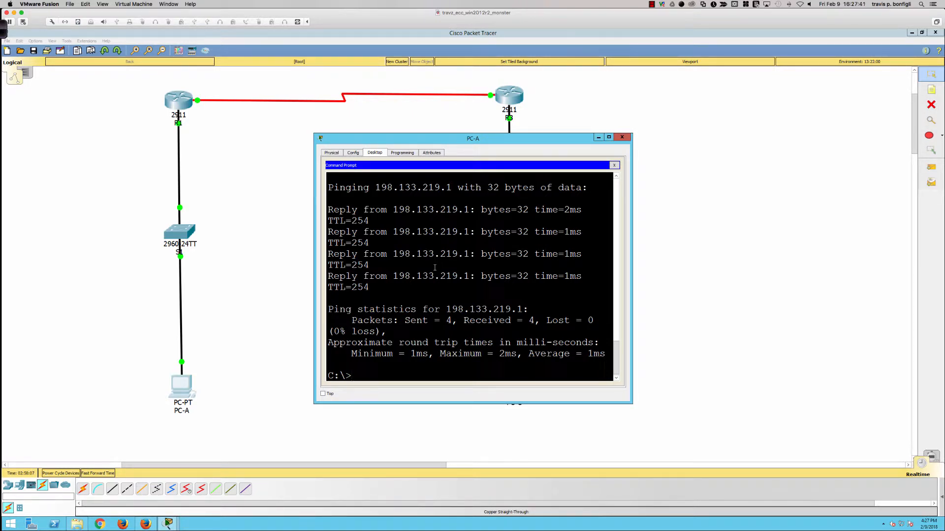
Step: Add a static route on R1 to 209.165.200.224 255.255.255.224 via next hop 10.1.1.2
click(188, 107)
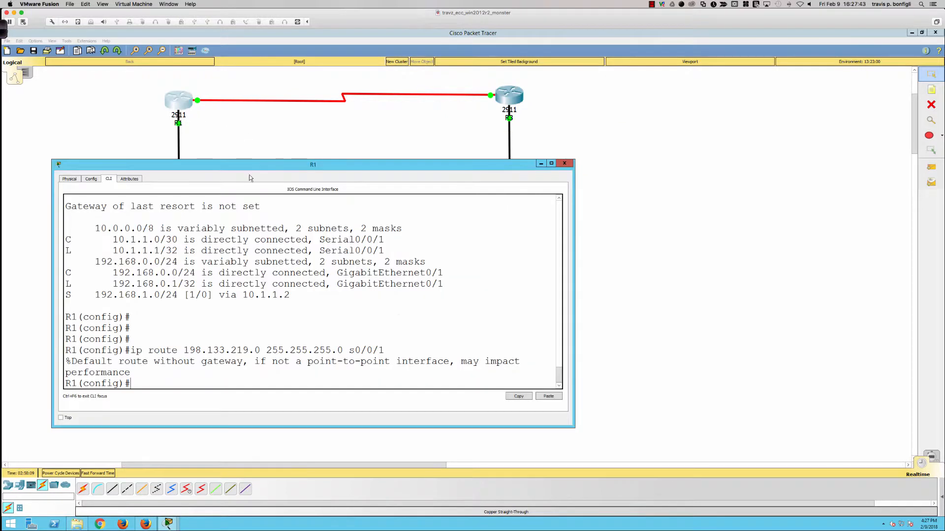
text(ip route 209.)
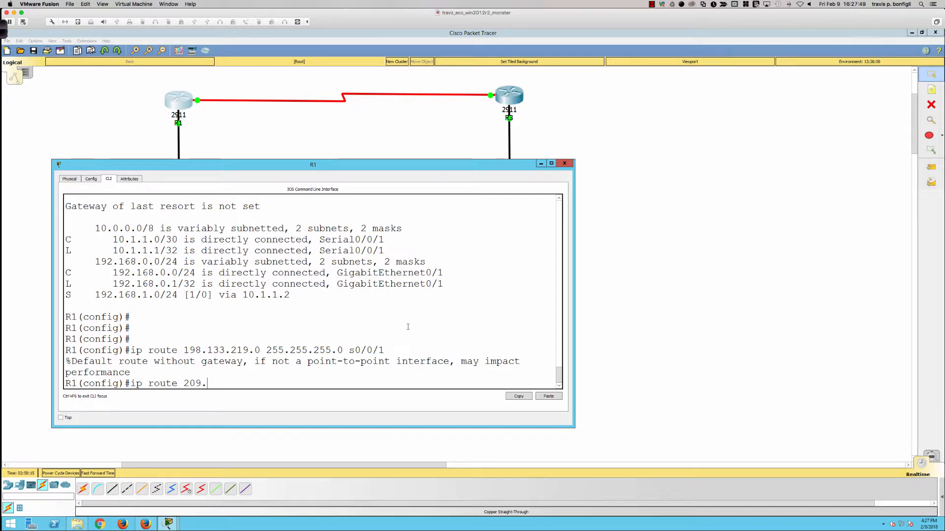
text(165.200.224 255.255.255.)
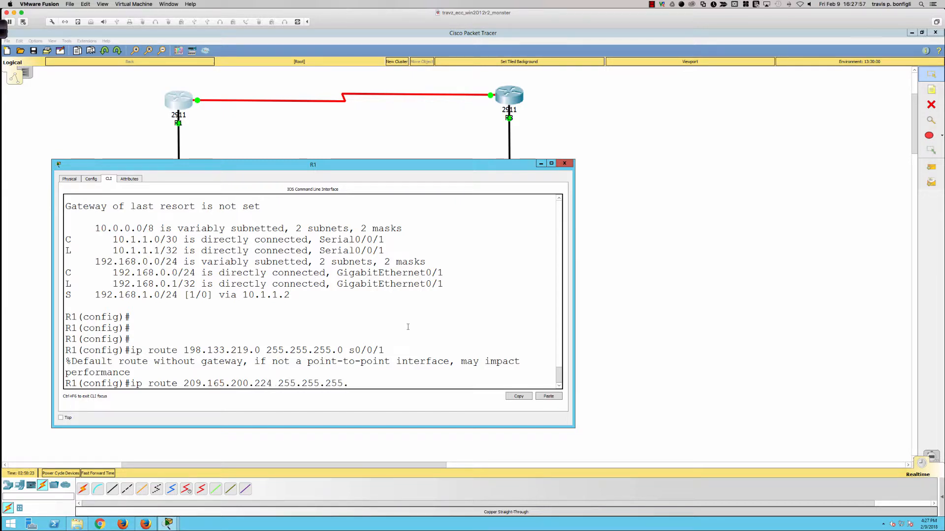
click(509, 119)
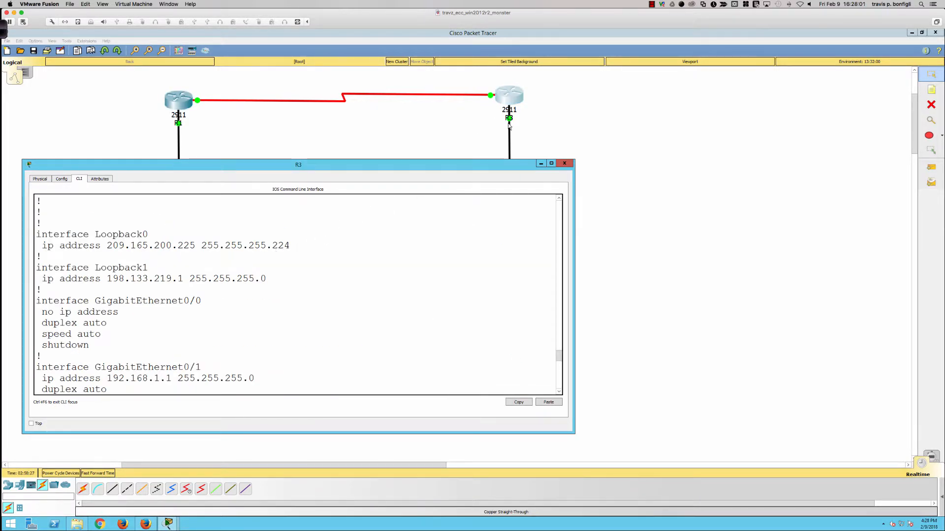
click(559, 129)
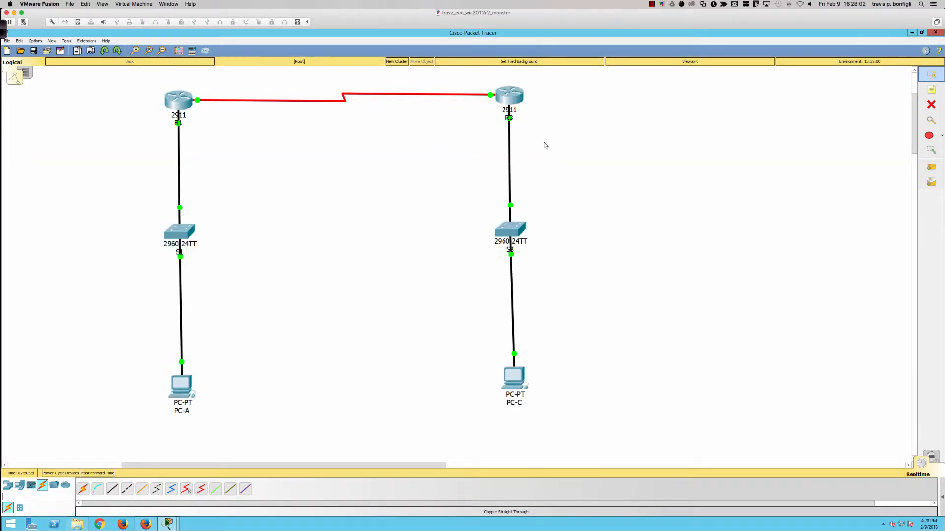
click(179, 101)
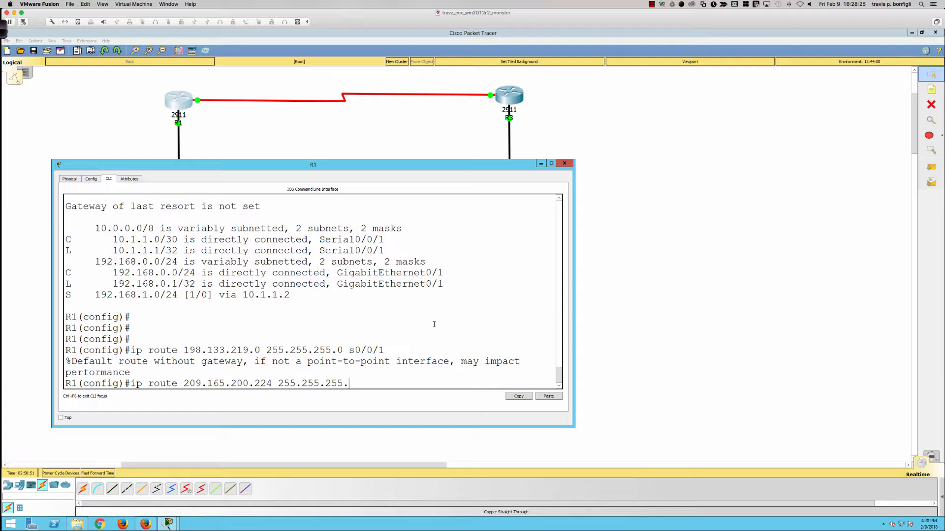
text(224 10.1.1.2)
key(Return)
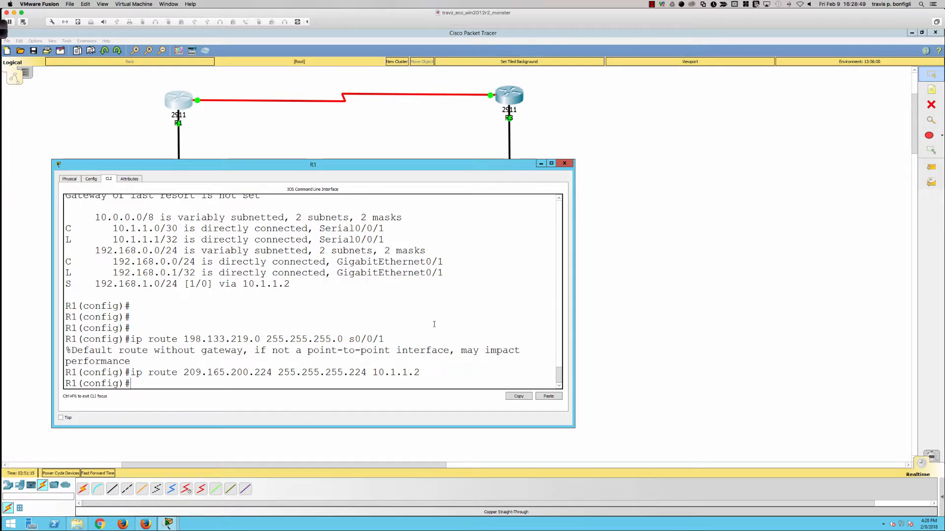
Step: Display R1's routing table with do sh ip route and highlight each of the static route entries in turn
text(do sh ip ro)
key(Return)
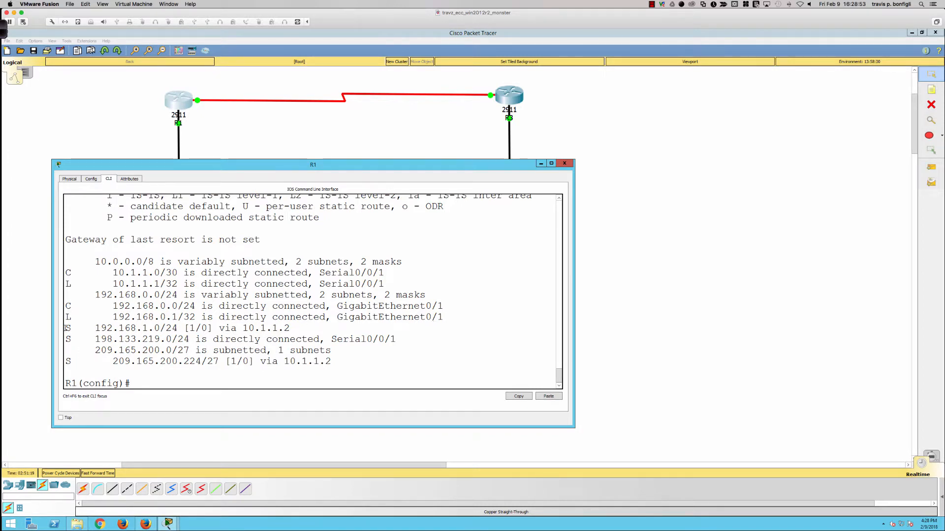
drag(67, 328, 300, 330)
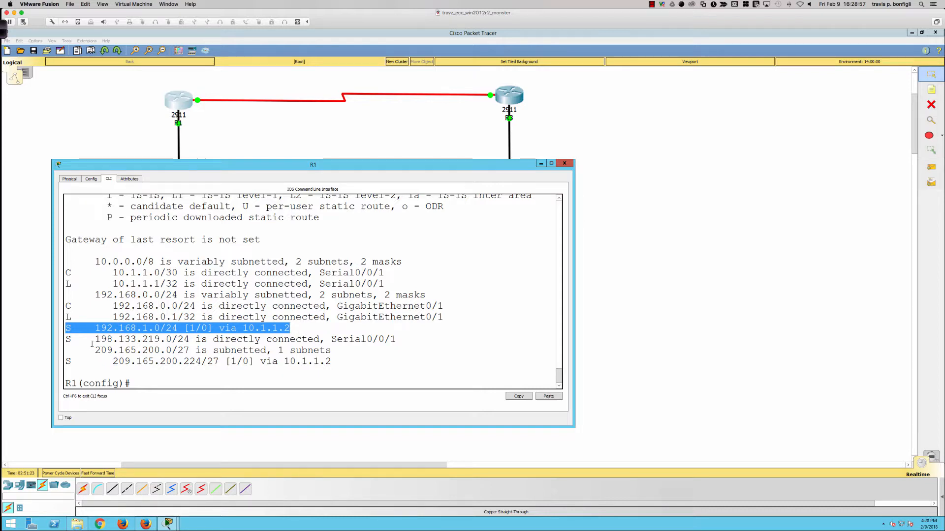
drag(68, 339, 133, 339)
drag(310, 337, 396, 338)
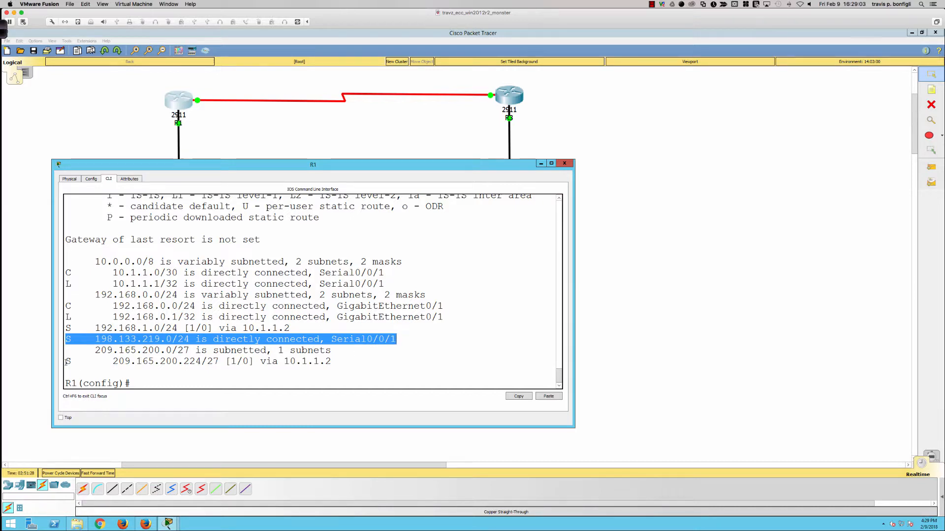
drag(67, 362, 334, 360)
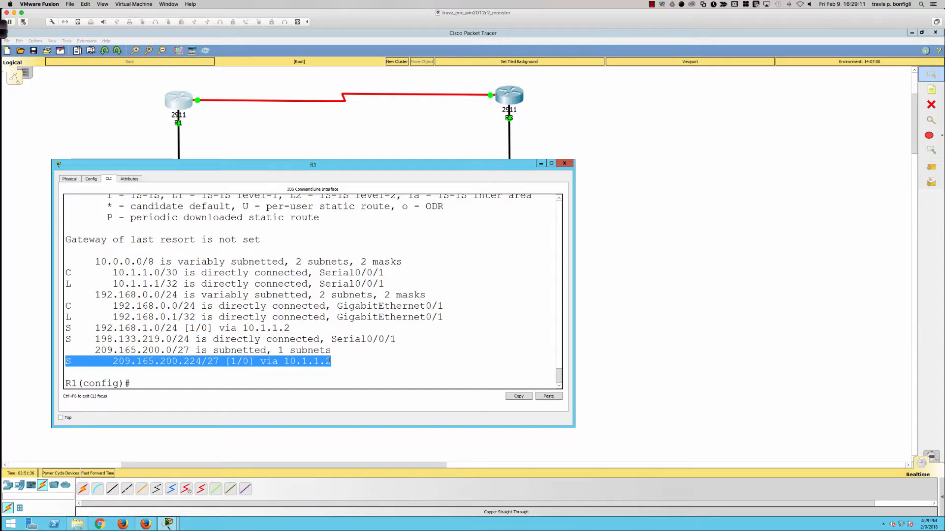
Step: Ping R3's Loopback0 address 209.165.200.225 from PC-A's command prompt
click(56, 435)
click(181, 387)
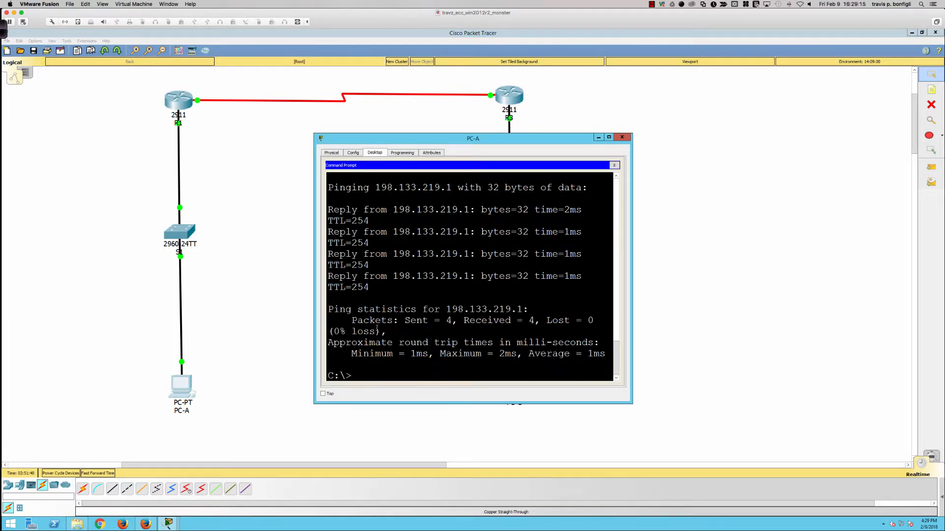
text(ping 209.165.200.225)
key(Return)
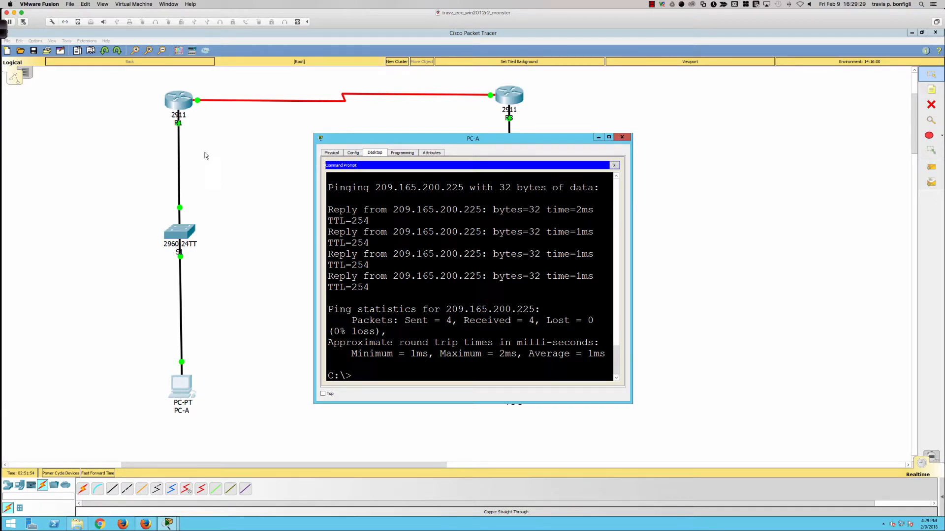
Step: Remove the static route to 209.165.200.224 255.255.255.224 via 10.1.1.2 from R1
click(182, 102)
click(269, 262)
text(ip route 209.165.200.224 255.255.255.224 10.1.1.2)
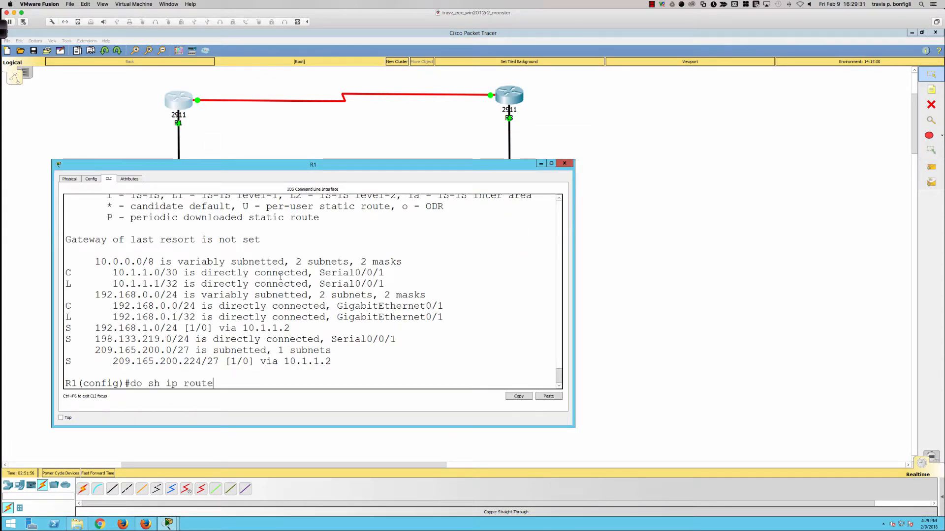
key(Left)
key(Left)
key(Left)
key(Left)
key(Left)
key(Left)
key(Left)
key(Left)
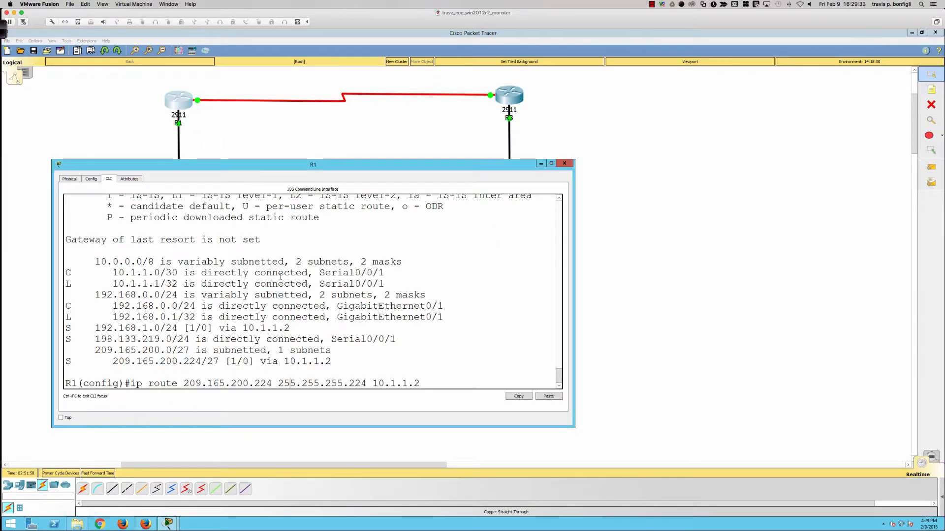
text(no)
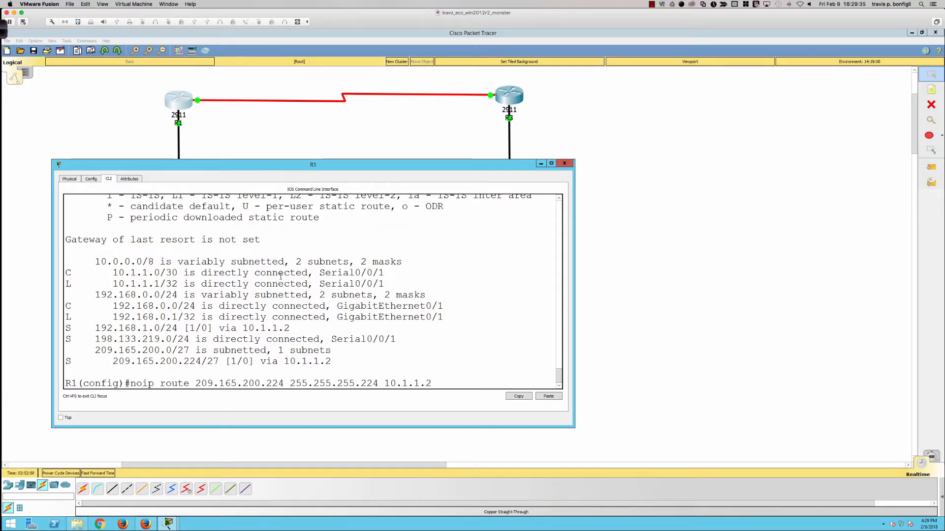
key(Return)
Step: Remove the static route to 198.133.219.0 255.255.255.0 out s0/0/1 from R1
key(Up)
key(Up)
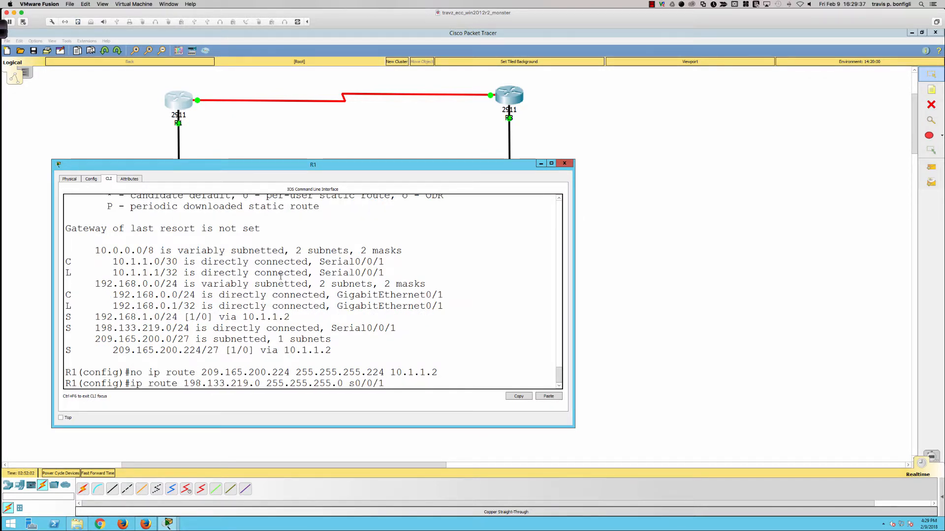
key(Left)
key(Left)
key(Left)
key(Left)
key(Left)
key(Left)
key(Left)
key(Left)
key(Left)
key(Left)
key(Left)
key(Left)
key(Left)
key(Left)
key(Left)
key(Left)
key(Left)
key(Left)
key(Left)
key(Left)
text(no)
key(Return)
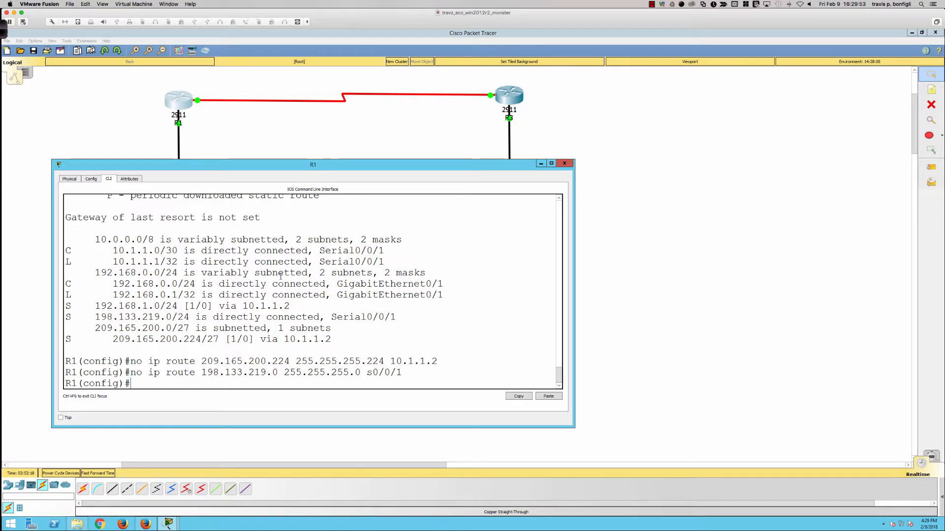
Step: Display R1's routing table and highlight the "* - candidate default" code in the legend, ending with the topology in view
text(do sh ip r)
key(Return)
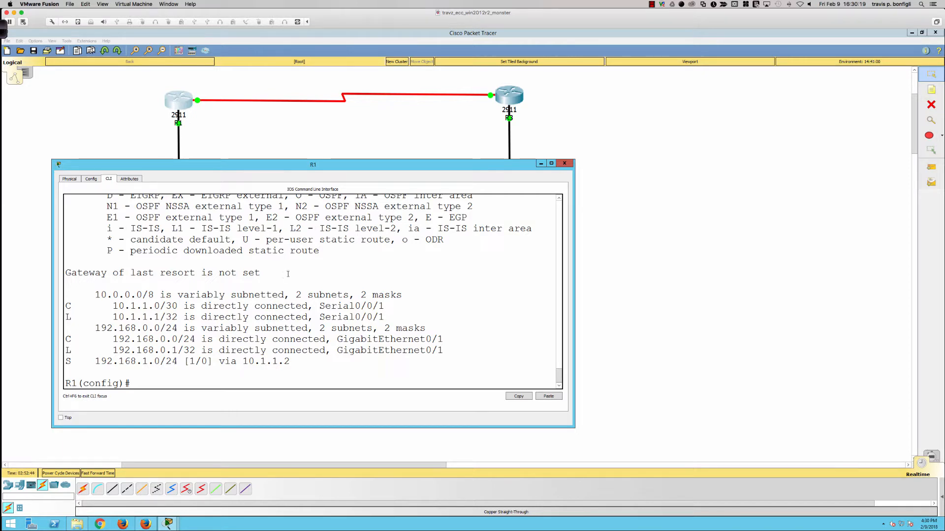
drag(108, 240, 237, 239)
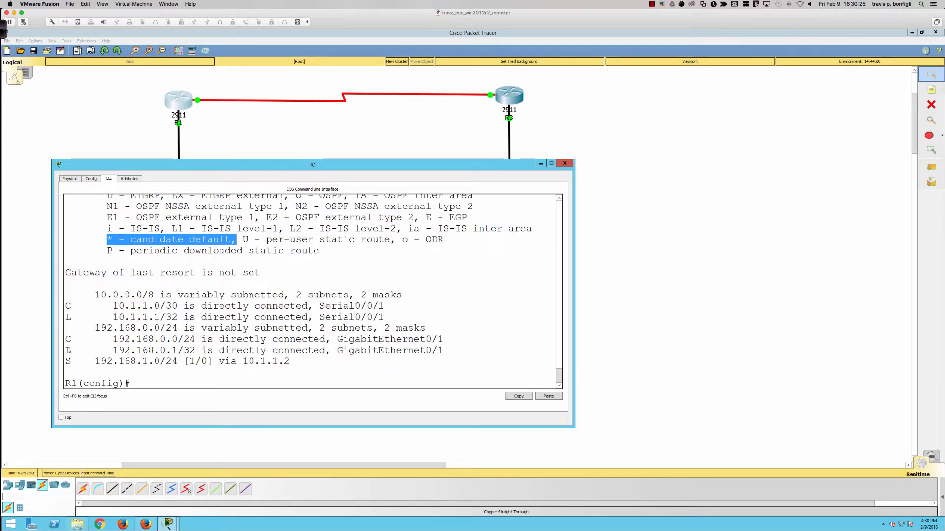
click(109, 361)
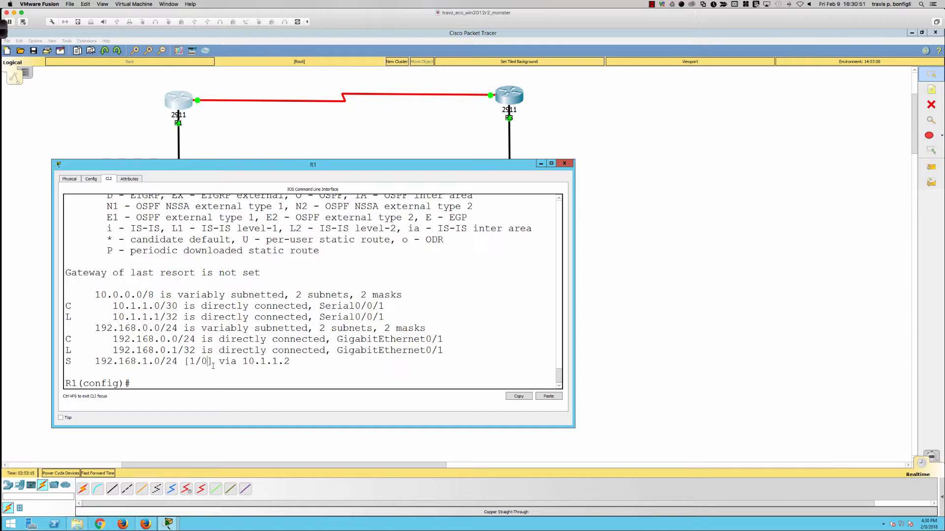
click(127, 116)
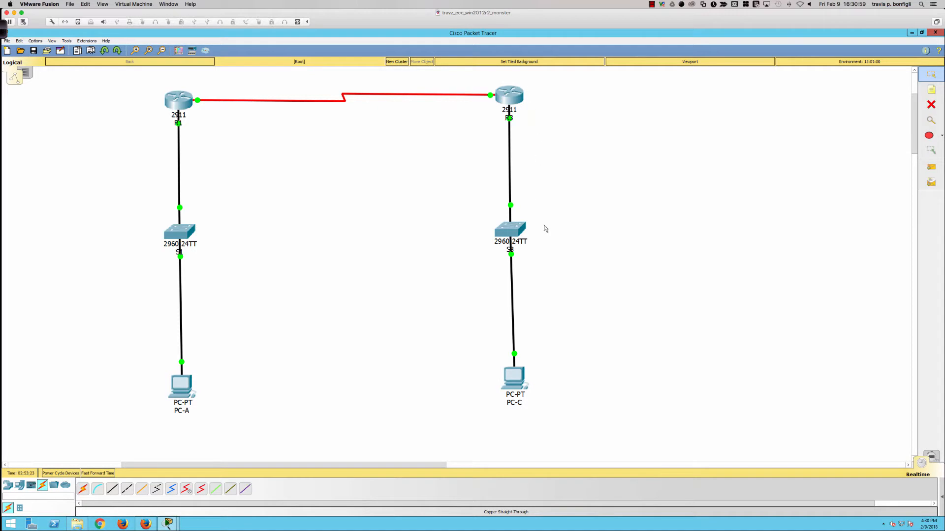
Step: Add a default static route on R1 with ip route 0.0.0.0 0.0.0.0 s0/0/1
click(181, 108)
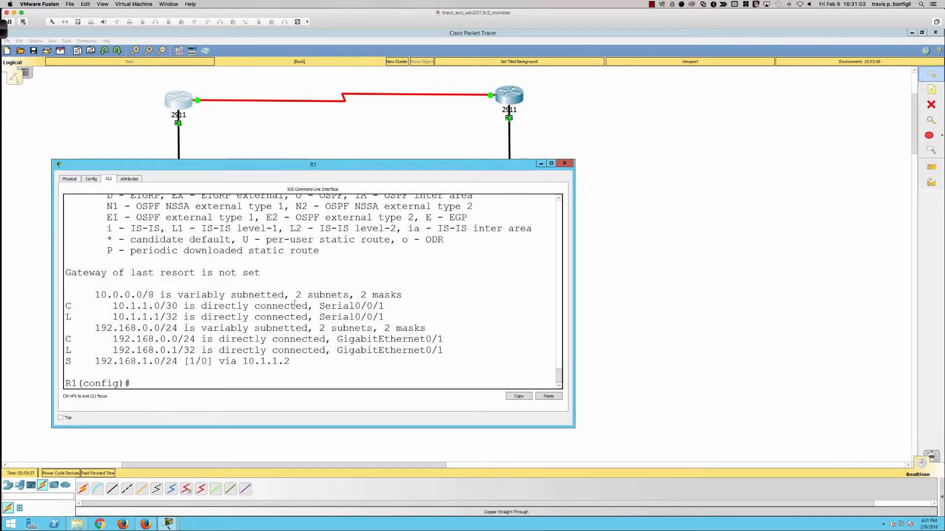
text(ip route 0.0)
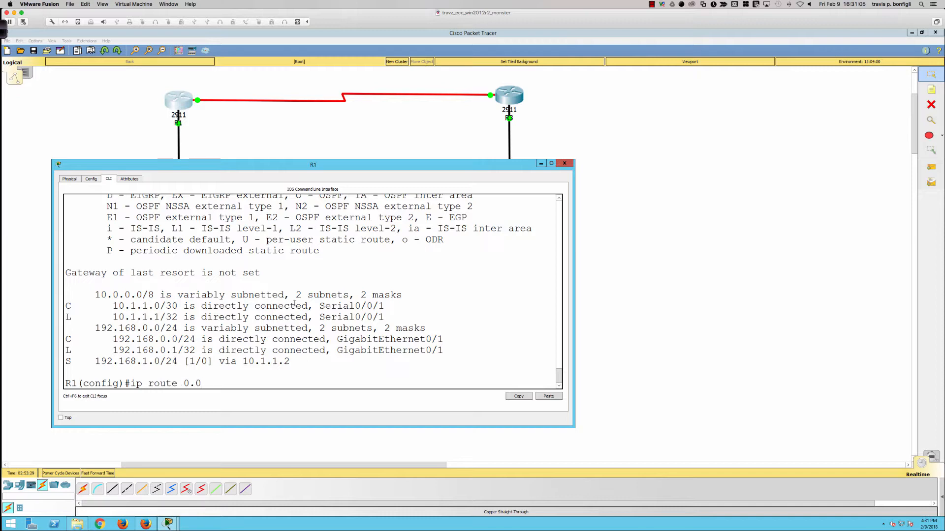
text(.0.0 0.0.0.0)
text(s0/0/1)
key(Return)
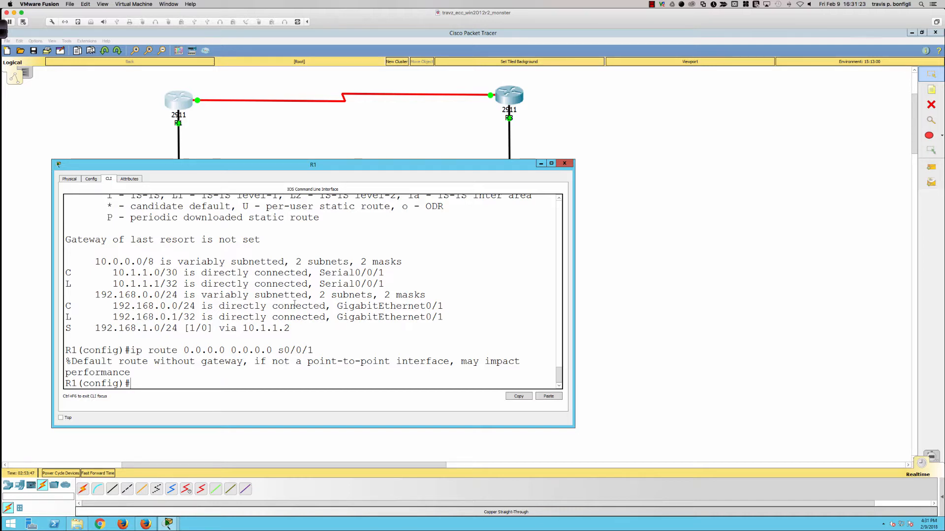
Step: Display R1's routing table again and highlight the asterisk on the default route entry
text(do sh ip rou)
key(Return)
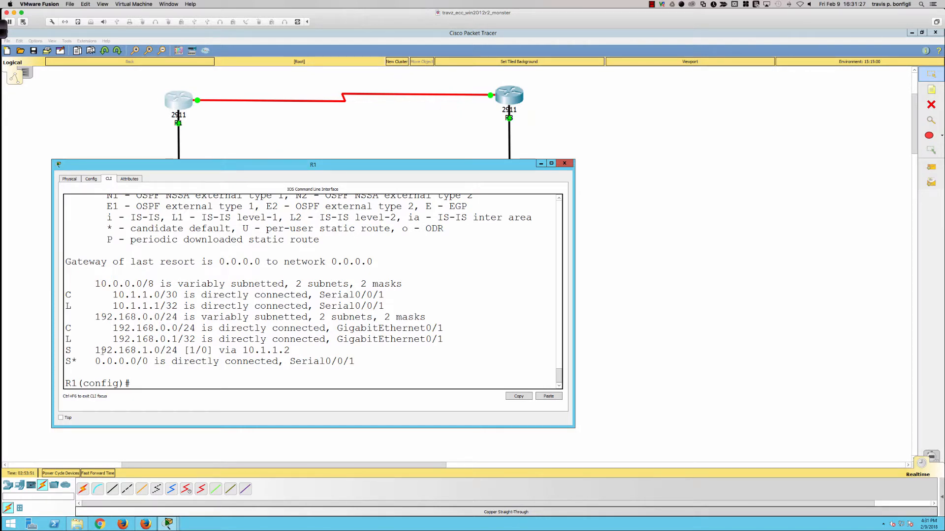
drag(71, 361, 78, 361)
click(114, 147)
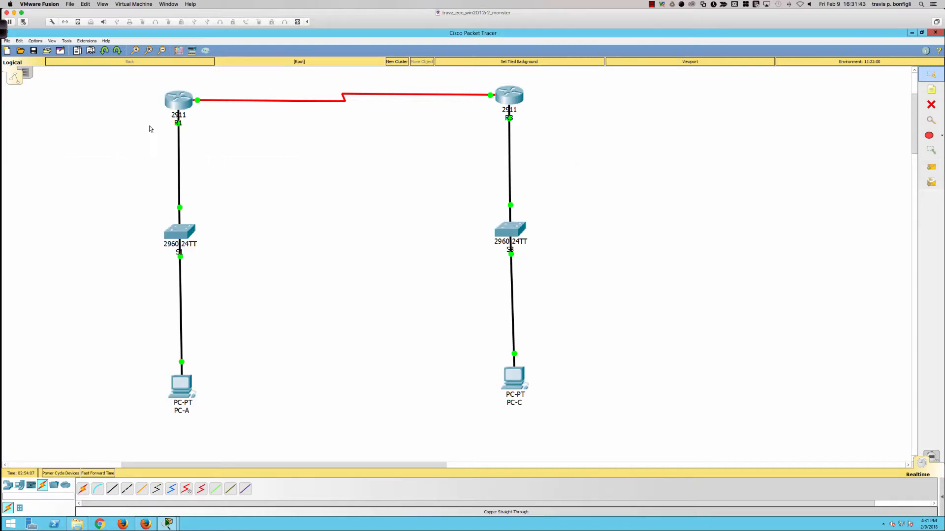
Step: Ping both R3 loopback addresses, 209.165.200.225 and 198.133.219.1, from PC-A's command prompt
click(190, 395)
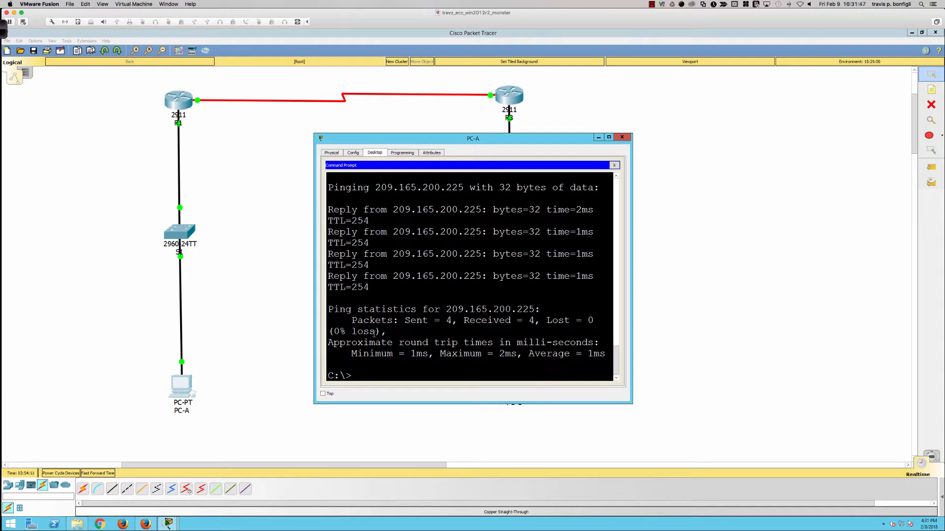
text(ping 209.165.200.225)
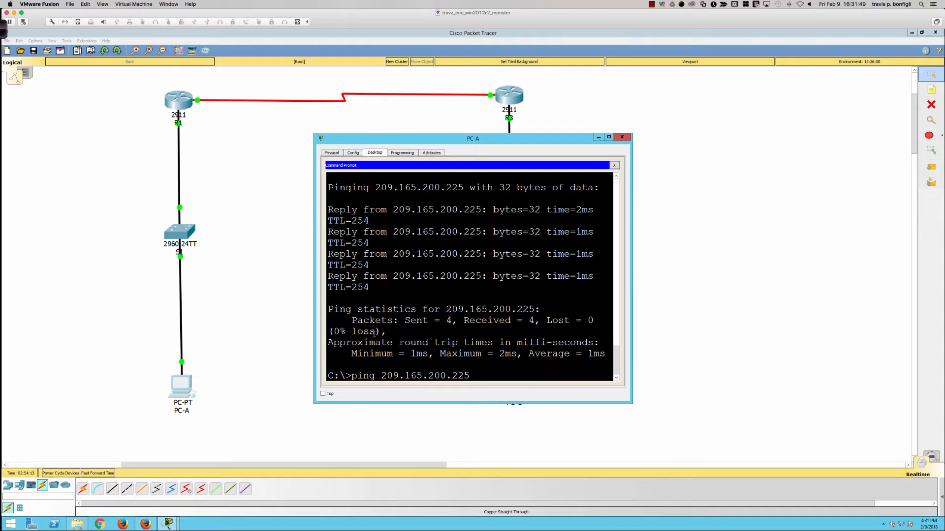
key(Return)
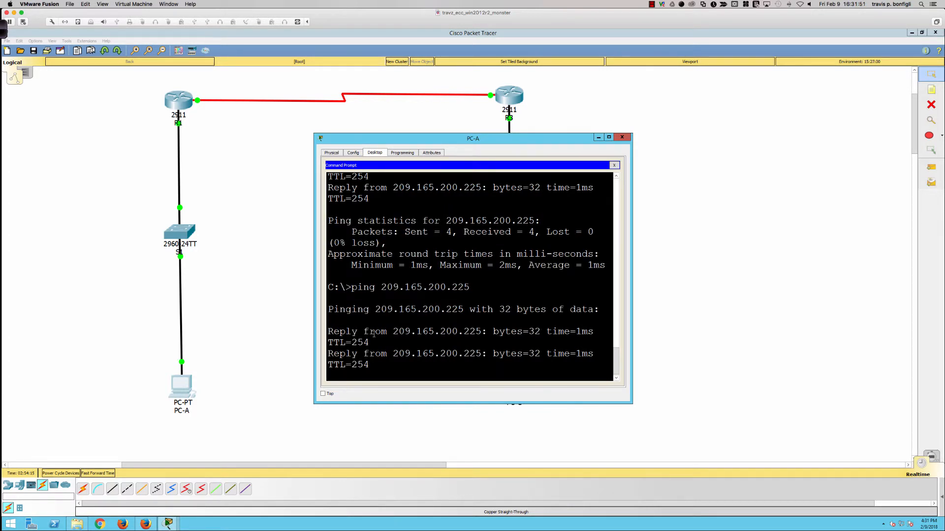
text(ping 198.133.219.1)
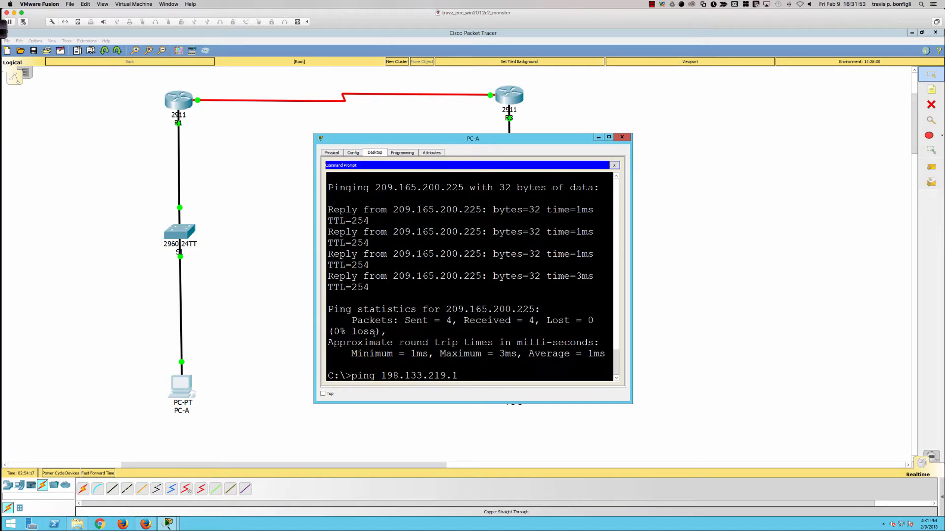
key(Return)
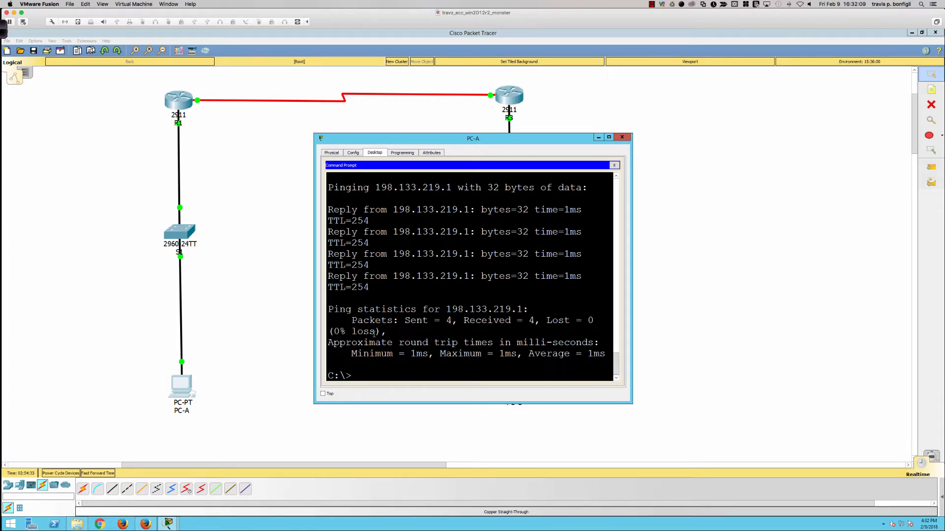
Step: Add a static route on R3 to 192.168.3.0 255.255.255.0 using exit interface s0/0/0
click(503, 95)
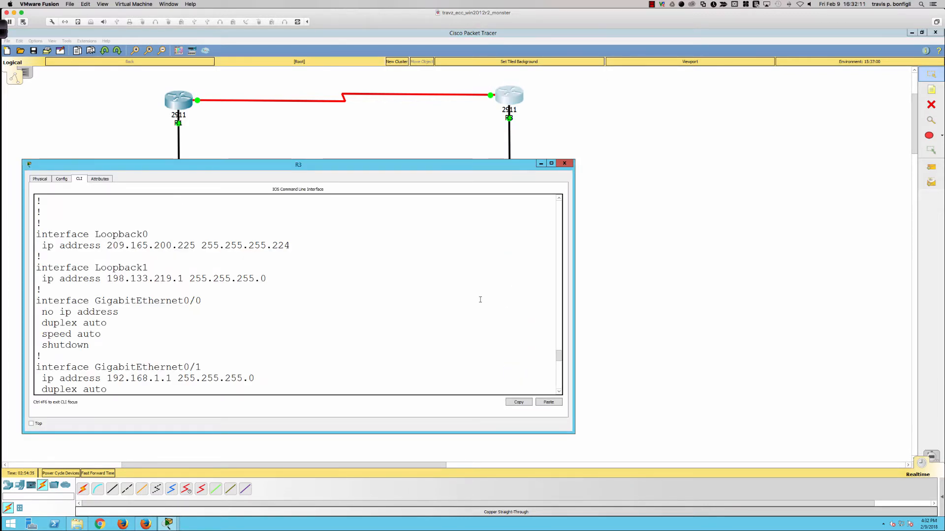
key(Return)
key(Return)
text(ip r)
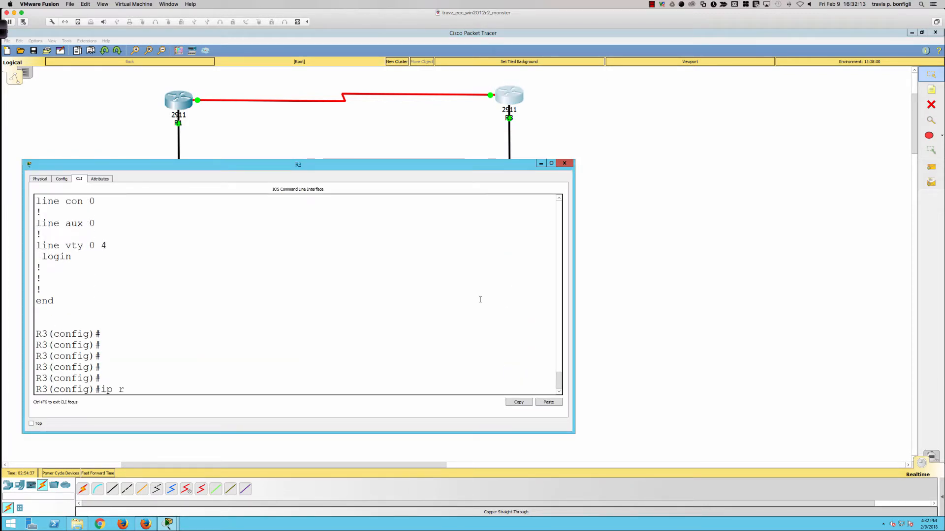
text(oute 192.168.3.0 25)
text(5.255.255.)
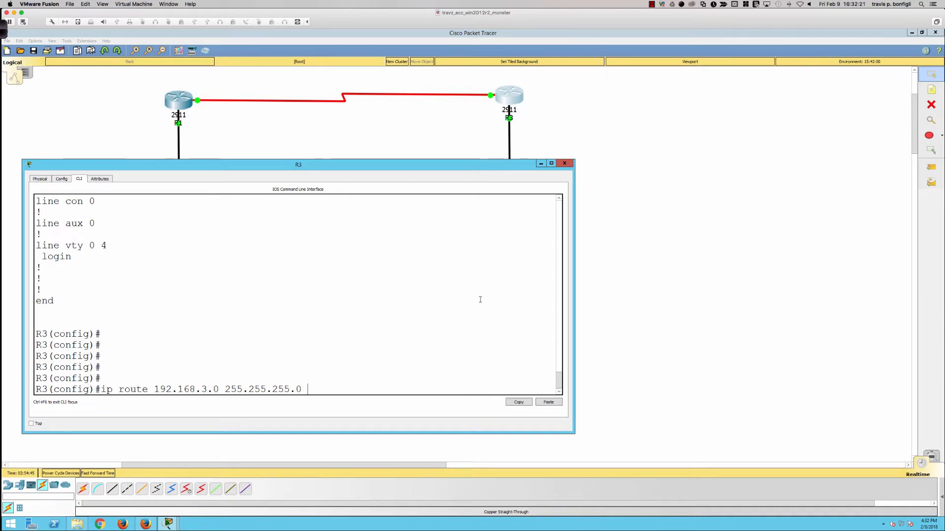
text(0 s0/0/0)
key(Return)
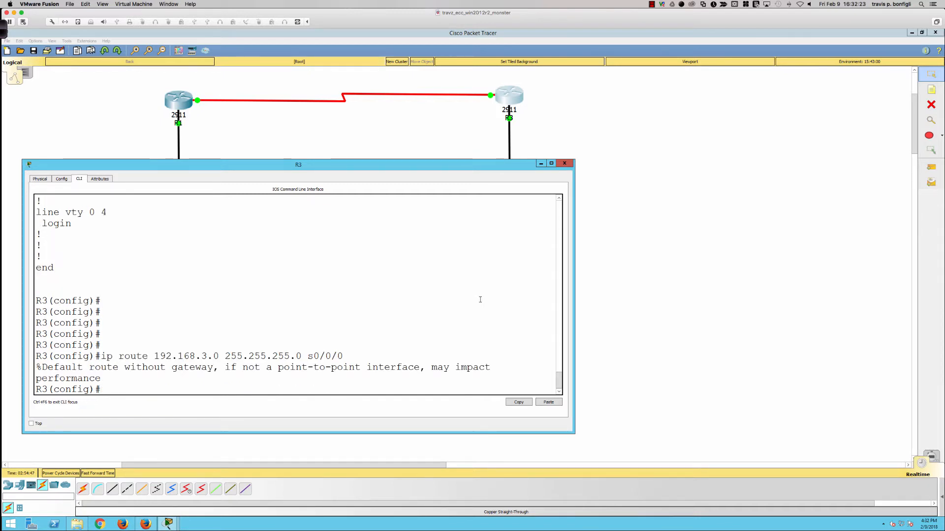
Step: Add a static route on R3 to 192.168.3.0 255.255.255.0 using next hop 10.1.1.1
key(Up)
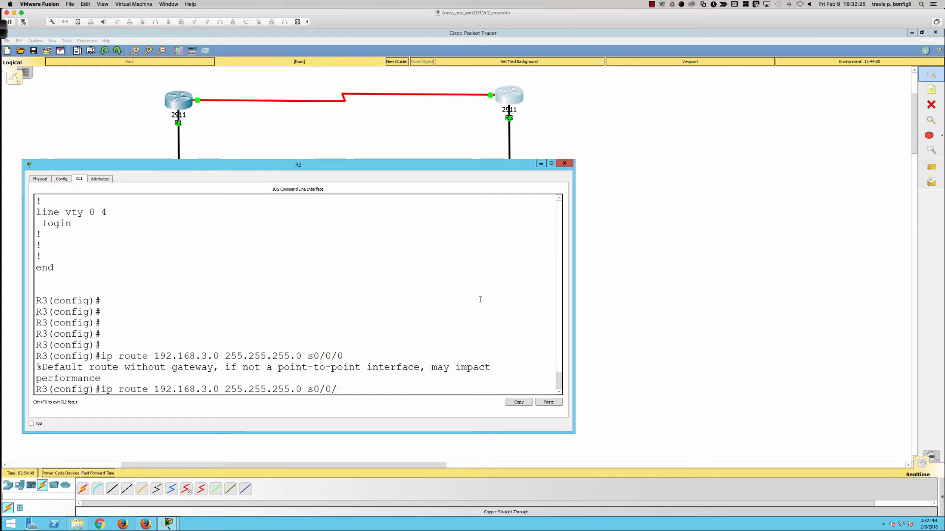
key(BackSpace)
key(BackSpace)
key(BackSpace)
key(BackSpace)
key(BackSpace)
text(10.1.1.1)
key(Return)
Step: Try to add a fully specified route on R3 to 192.168.3.0 255.255.255.0 with s0/0/0 followed by 10.1.1.1
key(Up)
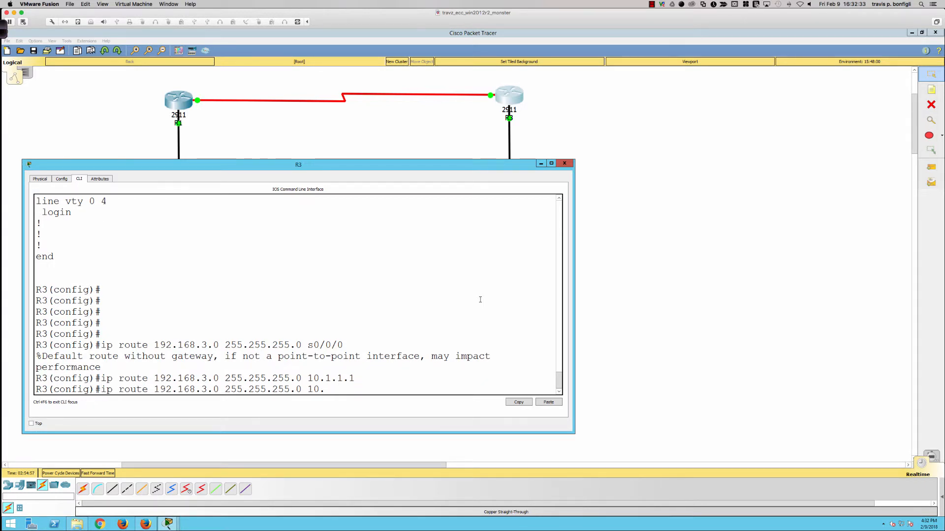
key(Up)
text(10.1.1.1)
key(Return)
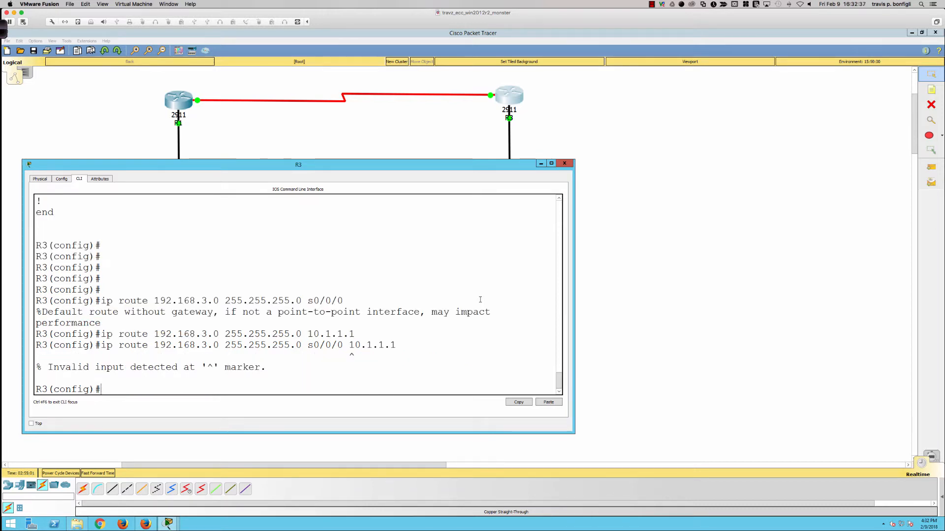
Step: Try the R3 route to 192.168.3.0 255.255.255.0 with 10.1.1.1 before s0/0/0, then highlight the end of the previous attempt
key(Up)
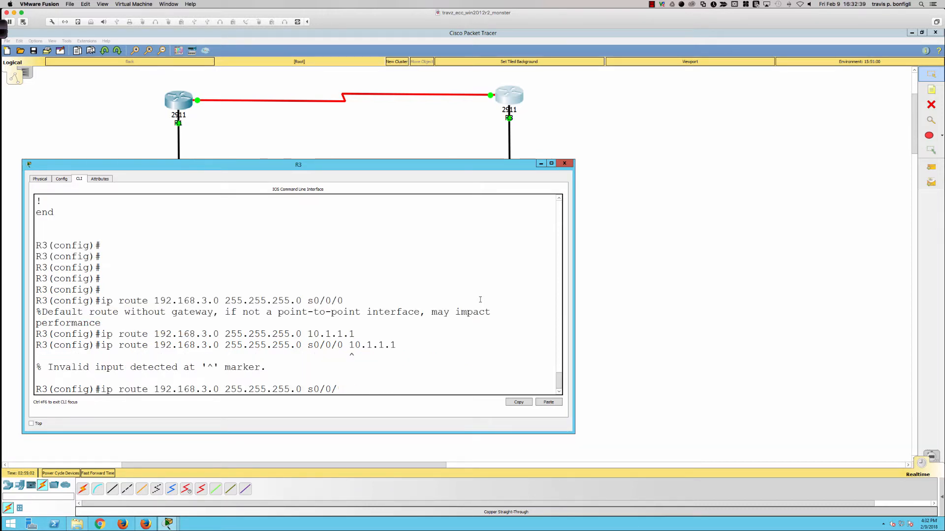
key(BackSpace)
key(BackSpace)
key(BackSpace)
key(BackSpace)
key(BackSpace)
text(10.1.1.1 s0/0/0)
key(Return)
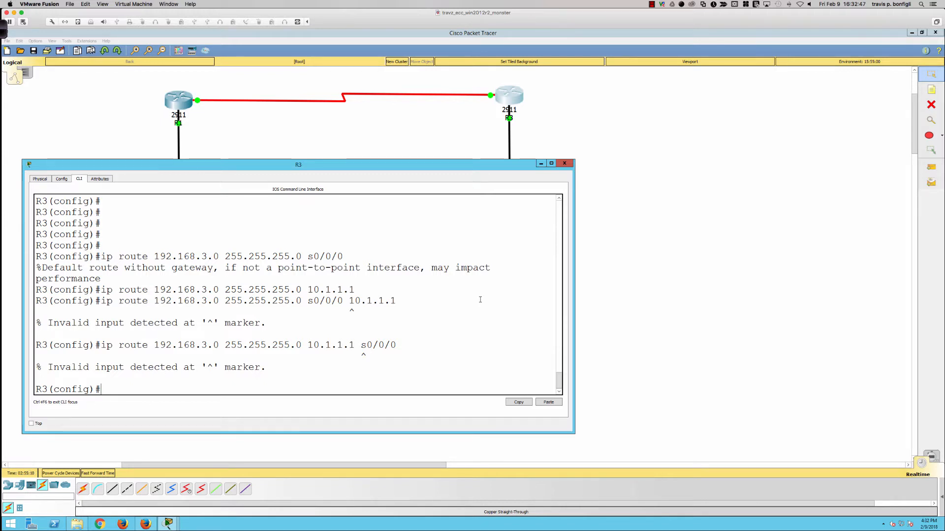
drag(396, 300, 275, 303)
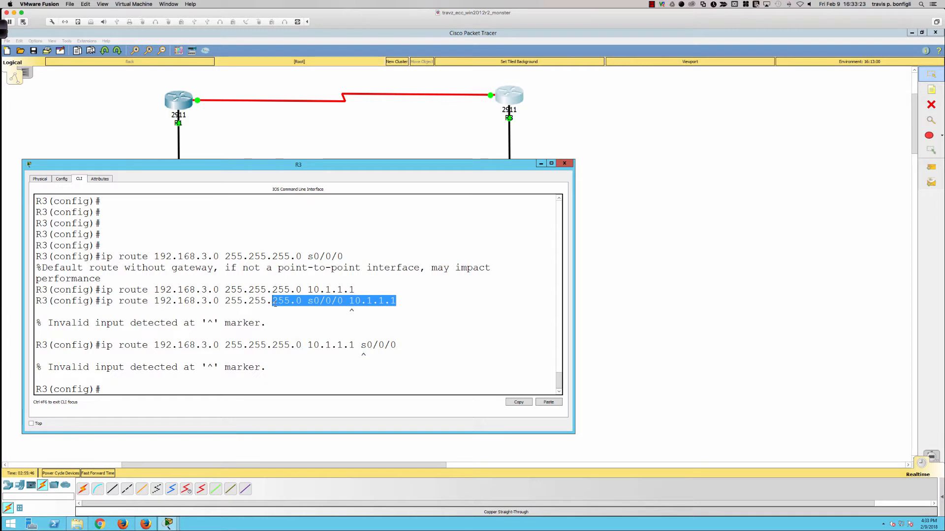
click(204, 158)
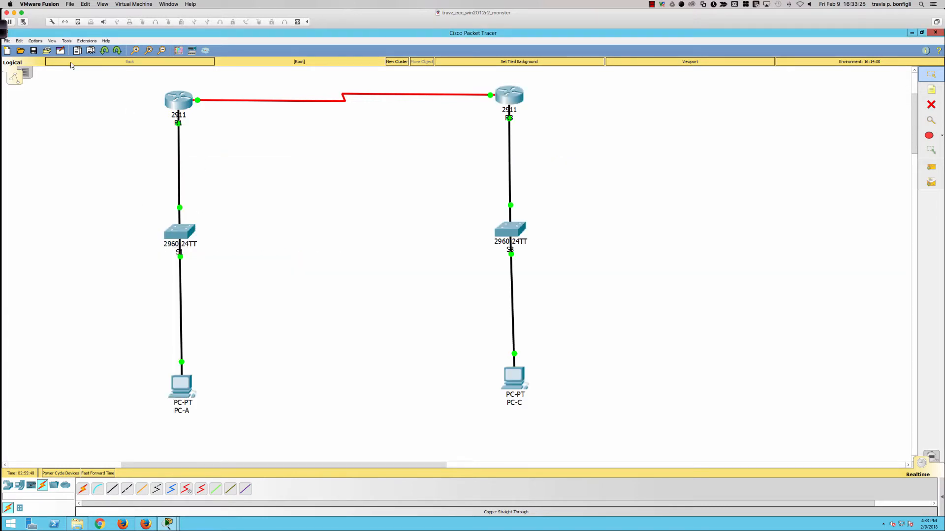
Step: Switch to Ink2Go and, in green pen, circle R1 and draw an arrow from PC-A up past R1 towards R3
click(4, 30)
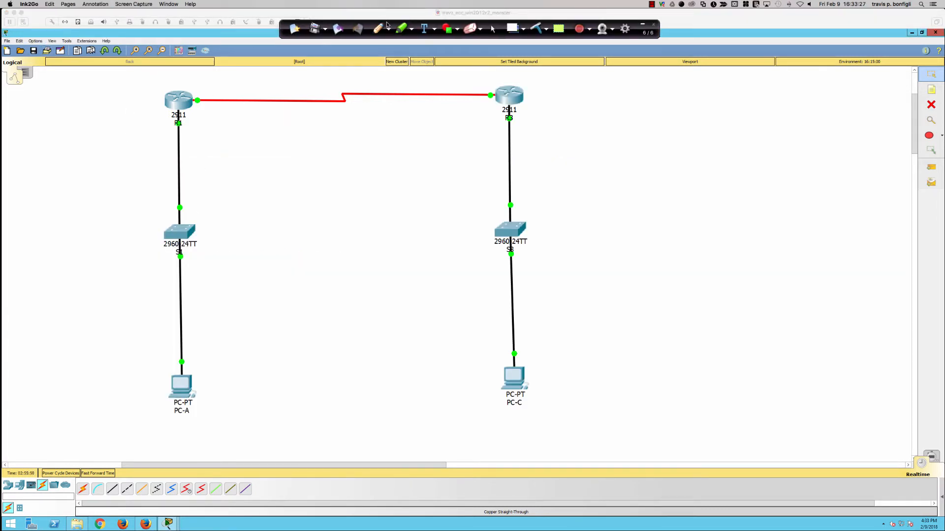
click(379, 28)
mouse_move(183, 77)
mouse_down()
mouse_move(148, 118)
mouse_move(233, 95)
mouse_move(174, 77)
mouse_up()
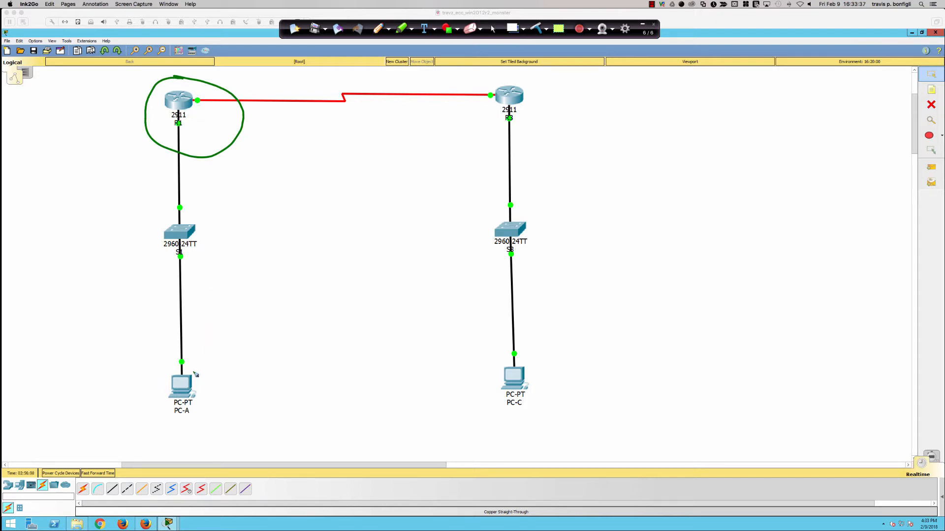
mouse_move(191, 377)
mouse_down()
mouse_move(173, 172)
mouse_move(312, 142)
mouse_move(305, 138)
mouse_up()
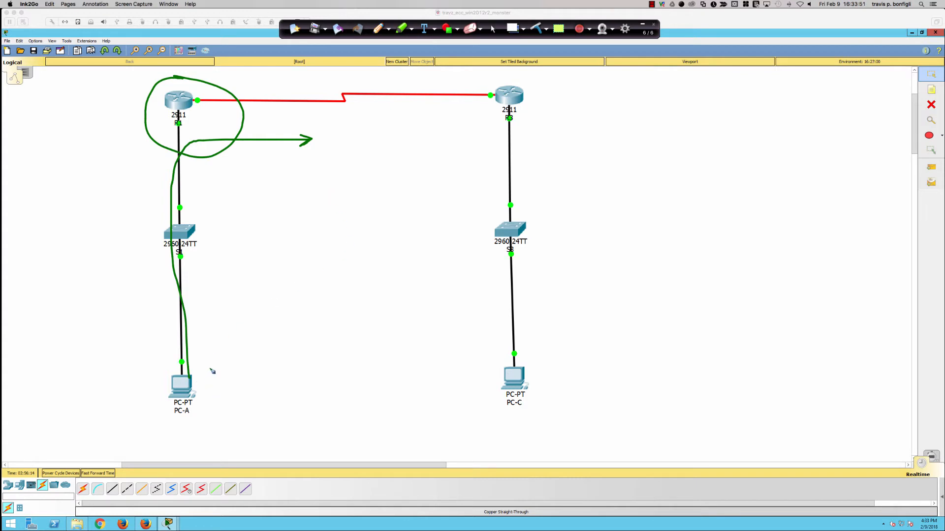
Step: Draw a green stick figure beside PC-A and handwrite the address 75.31.3.7 next to it
mouse_move(201, 368)
mouse_down()
mouse_move(224, 387)
mouse_move(220, 420)
mouse_move(228, 399)
mouse_move(220, 420)
mouse_move(233, 429)
mouse_move(212, 360)
mouse_move(223, 357)
mouse_up()
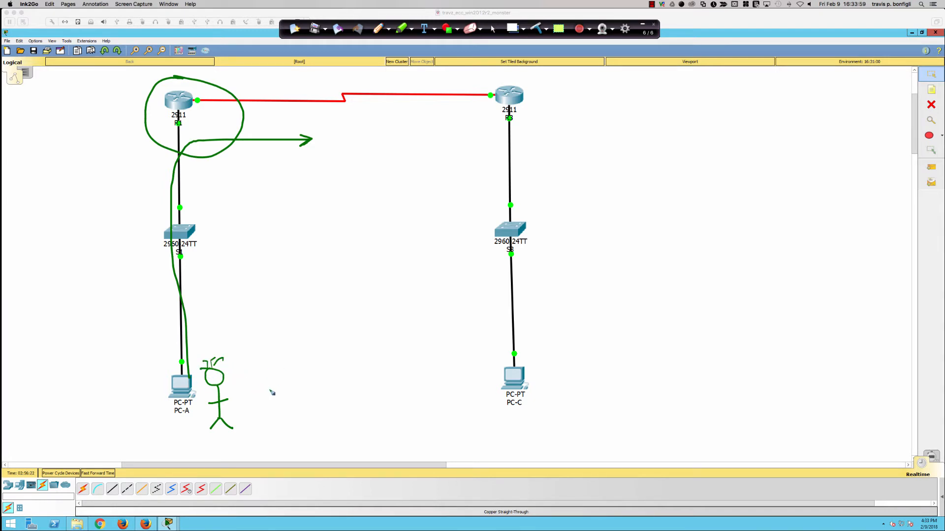
mouse_move(250, 387)
mouse_down()
mouse_move(259, 389)
mouse_move(255, 401)
mouse_move(263, 396)
mouse_up()
drag(285, 388, 293, 391)
mouse_move(301, 375)
mouse_down()
mouse_move(313, 391)
mouse_move(337, 384)
mouse_up()
mouse_move(344, 367)
mouse_down()
mouse_move(351, 379)
mouse_move(359, 371)
mouse_up()
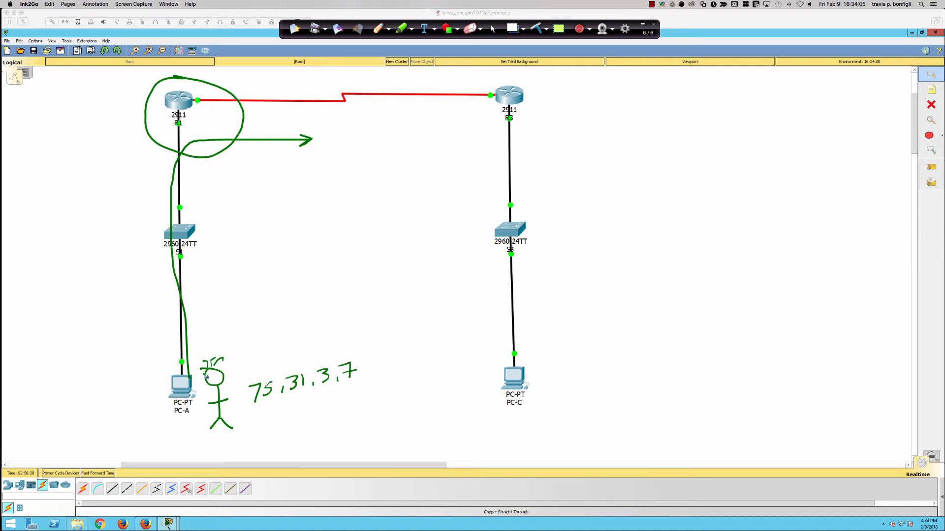
Step: Draw a green dashed line from the stick figure up to R1, and circle the PC-A label
drag(208, 356, 213, 311)
drag(213, 299, 211, 244)
drag(210, 235, 204, 184)
drag(196, 170, 185, 132)
mouse_move(166, 413)
mouse_down()
mouse_move(174, 389)
mouse_move(163, 399)
mouse_up()
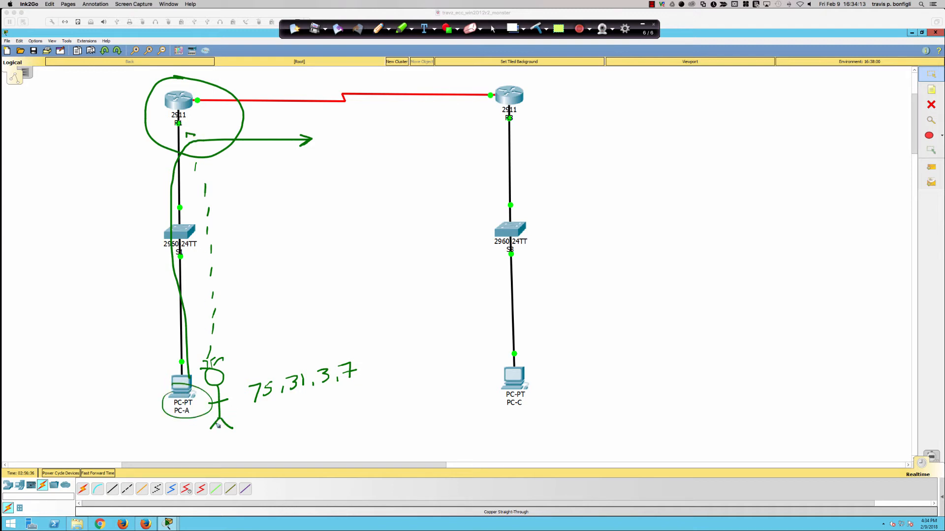
Step: Underline the handwritten address 75.31.3.7 and handwrite 192.168.0.1 beside R1 in green
drag(259, 404, 380, 372)
drag(190, 112, 270, 122)
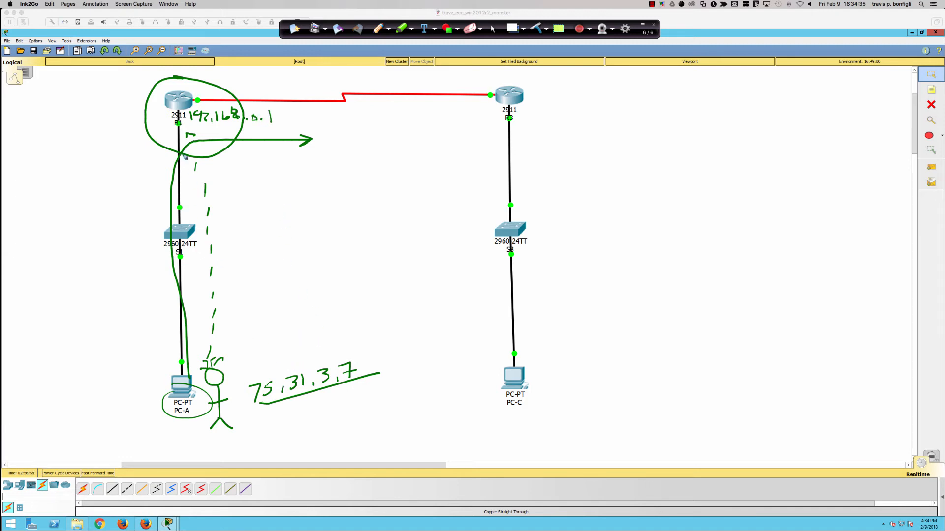
Step: Sketch a green packet box with S and D fields, with arrows from PC-A to S and from 75.31.3.7 to D
mouse_move(230, 177)
mouse_down()
mouse_move(229, 147)
mouse_move(347, 177)
mouse_move(239, 183)
mouse_up()
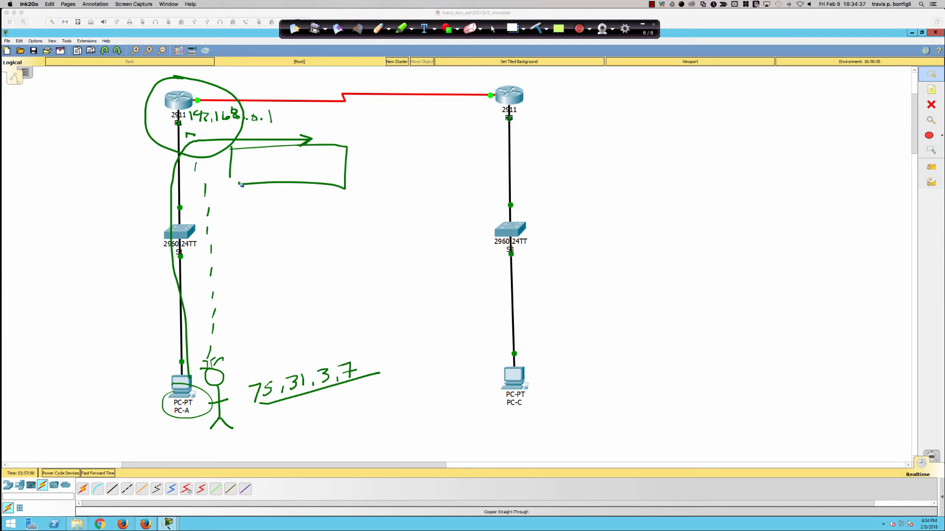
mouse_move(281, 144)
mouse_down()
mouse_move(286, 181)
mouse_move(251, 172)
mouse_move(301, 173)
mouse_up()
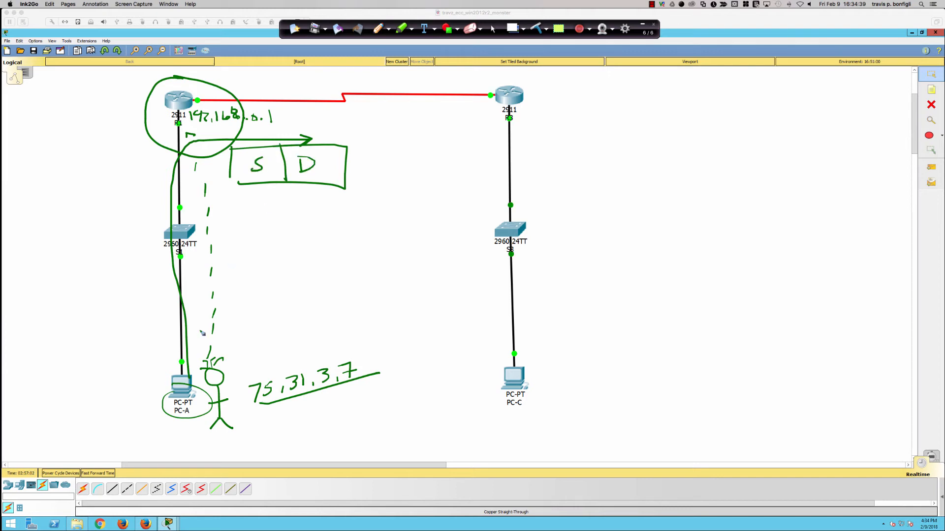
mouse_move(202, 377)
mouse_down()
mouse_move(157, 403)
mouse_move(216, 358)
mouse_move(255, 192)
mouse_move(265, 202)
mouse_up()
mouse_move(314, 365)
mouse_down()
mouse_move(313, 192)
mouse_move(319, 198)
mouse_up()
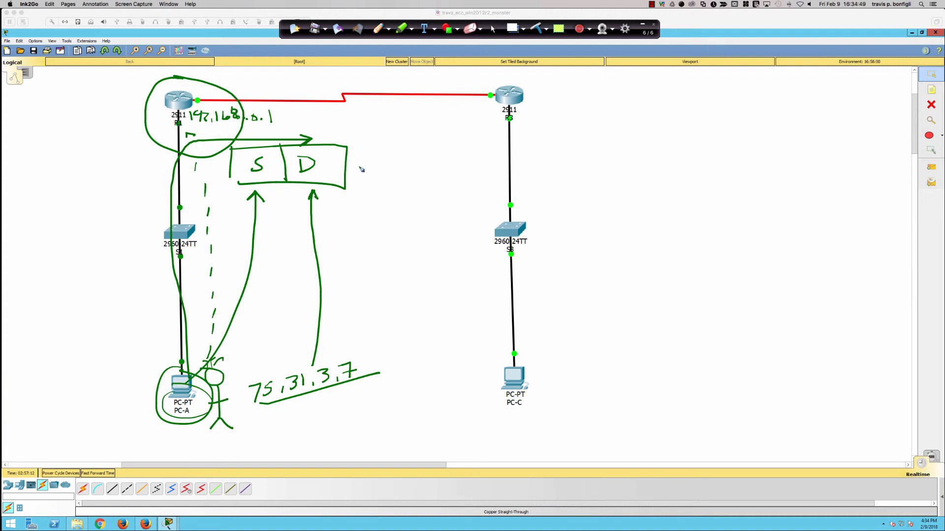
Step: Draw an arrow from the packet box to the handwritten word RIB, and circle and underline the address 75.31.3.7
drag(351, 169, 380, 173)
mouse_move(392, 163)
mouse_down()
mouse_move(392, 177)
mouse_move(417, 176)
mouse_move(424, 159)
mouse_up()
mouse_move(410, 173)
mouse_down()
mouse_move(428, 172)
mouse_move(435, 158)
mouse_move(427, 174)
mouse_up()
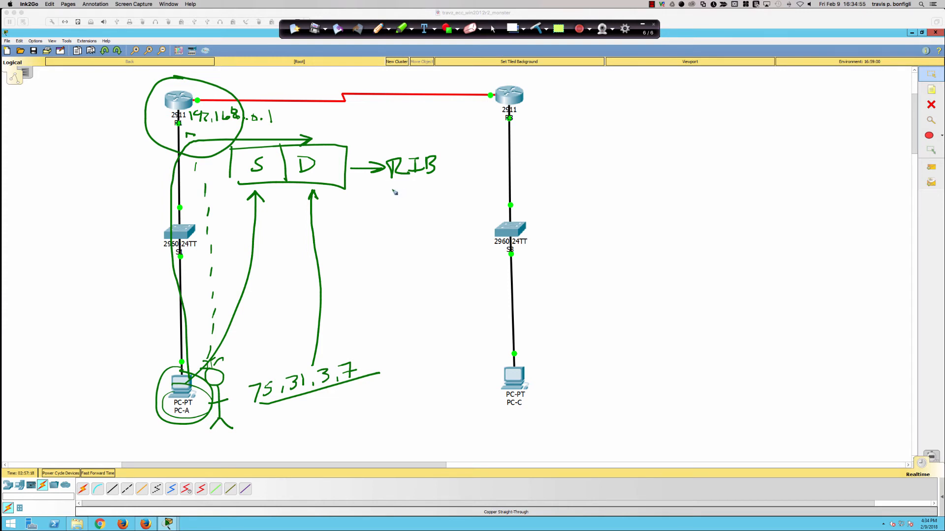
mouse_move(296, 364)
mouse_down()
mouse_move(251, 393)
mouse_move(369, 404)
mouse_move(307, 362)
mouse_move(282, 364)
mouse_up()
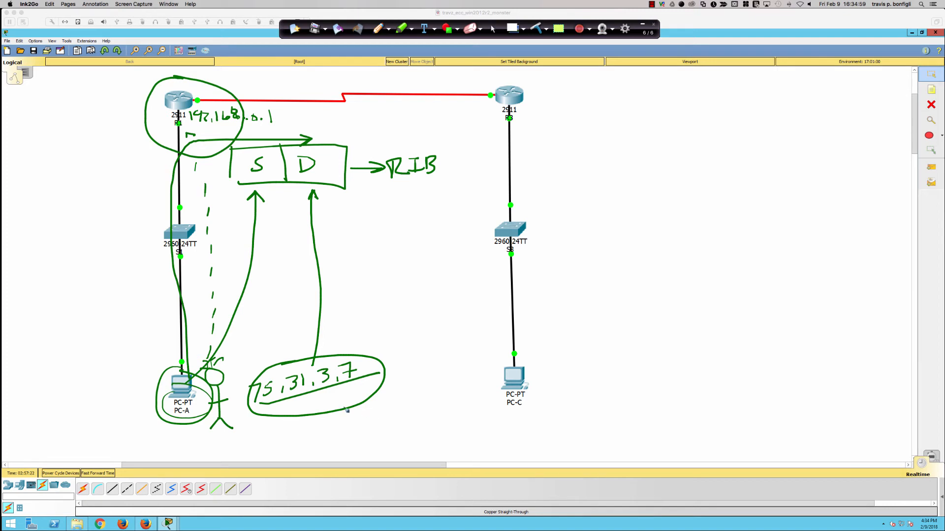
drag(331, 402, 333, 402)
Step: Change the pen to red, draw a dashed arrow from R1 down to PC-A, and write DU with a jagged bolt beside it
click(388, 31)
click(388, 44)
drag(165, 112, 153, 201)
drag(158, 213, 160, 361)
mouse_move(151, 341)
mouse_down()
mouse_move(160, 361)
mouse_move(173, 351)
mouse_up()
drag(86, 336, 88, 361)
drag(82, 334, 90, 360)
mouse_move(113, 327)
mouse_down()
mouse_move(118, 349)
mouse_move(128, 323)
mouse_up()
drag(96, 384, 101, 383)
drag(147, 363, 129, 409)
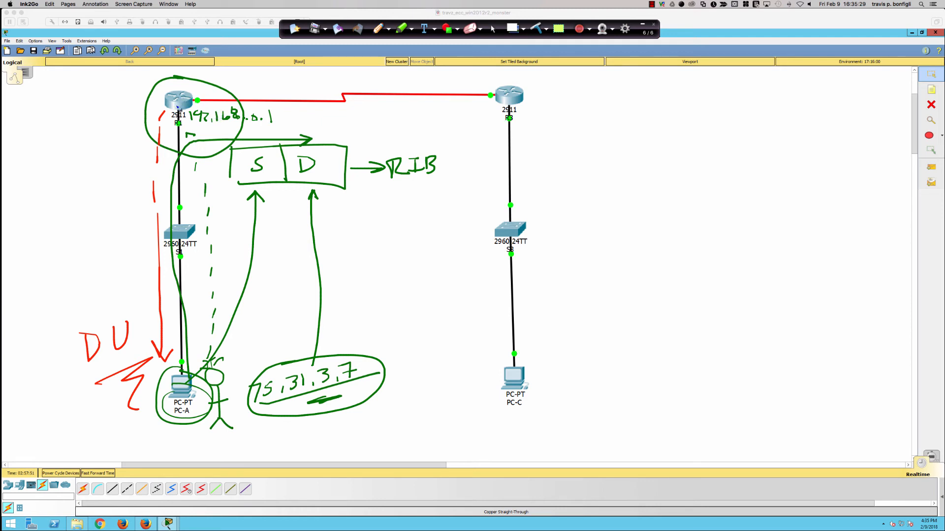
Step: Draw one red arrow from R1 diagonally towards PC-C and another past R3 to a handwritten Lo label
mouse_move(180, 105)
mouse_down()
mouse_move(470, 338)
mouse_move(447, 331)
mouse_up()
drag(177, 97, 559, 88)
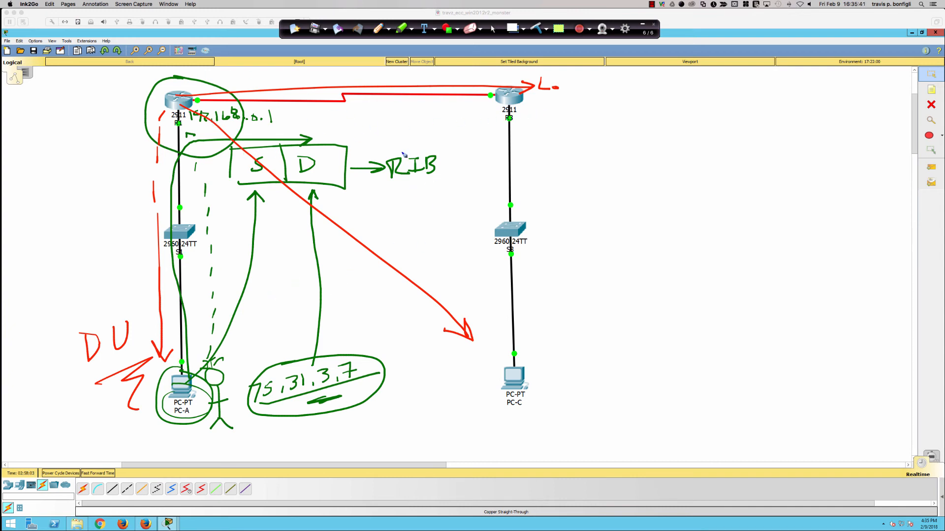
Step: Clear the page's annotations, then mark R1's serial interface in red and draw arrows through R1 along the link towards R3
click(536, 29)
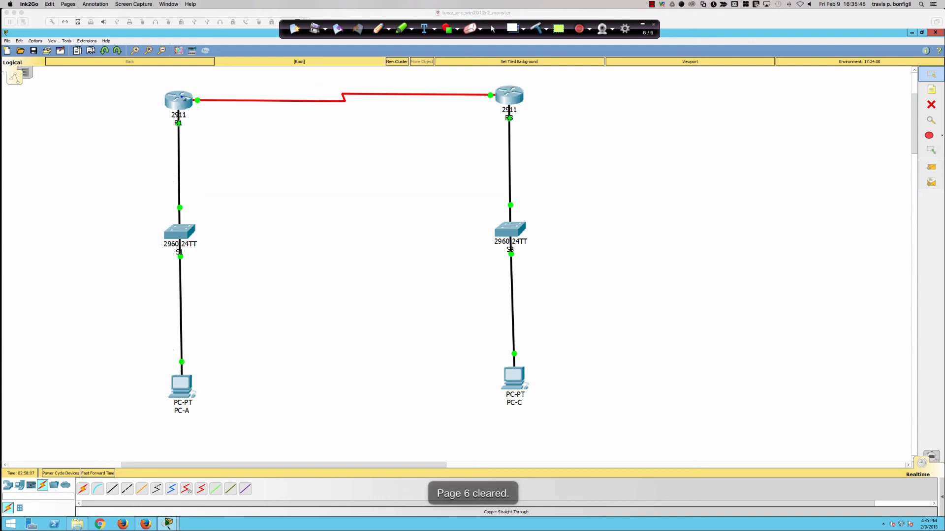
mouse_move(194, 97)
mouse_down()
mouse_move(202, 87)
mouse_move(237, 89)
mouse_move(220, 92)
mouse_up()
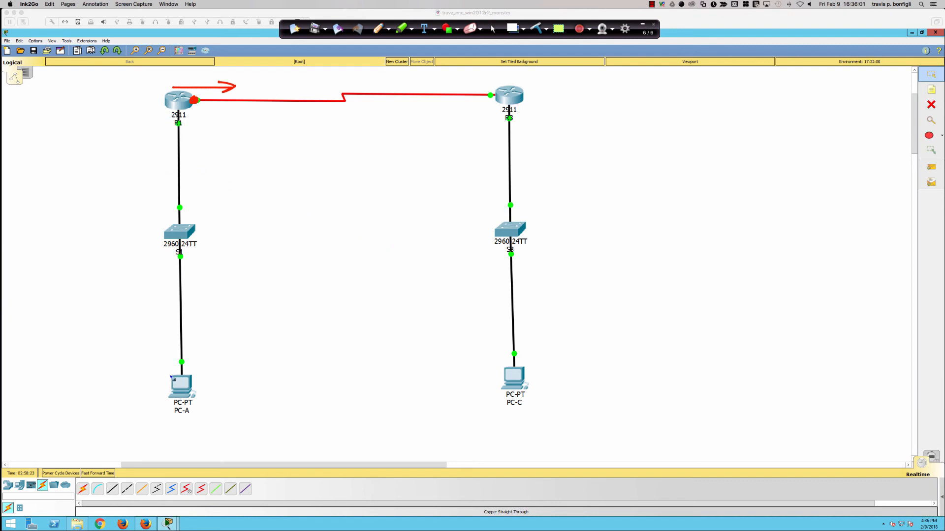
drag(189, 358, 186, 350)
mouse_move(174, 139)
mouse_down()
mouse_move(235, 100)
mouse_move(252, 105)
mouse_move(251, 95)
mouse_move(249, 106)
mouse_up()
Step: Cycle through the open applications to switch away from the annotated topology
key(super+Tab)
key(super+Tab)
key(super+Tab)
key(super+Tab)
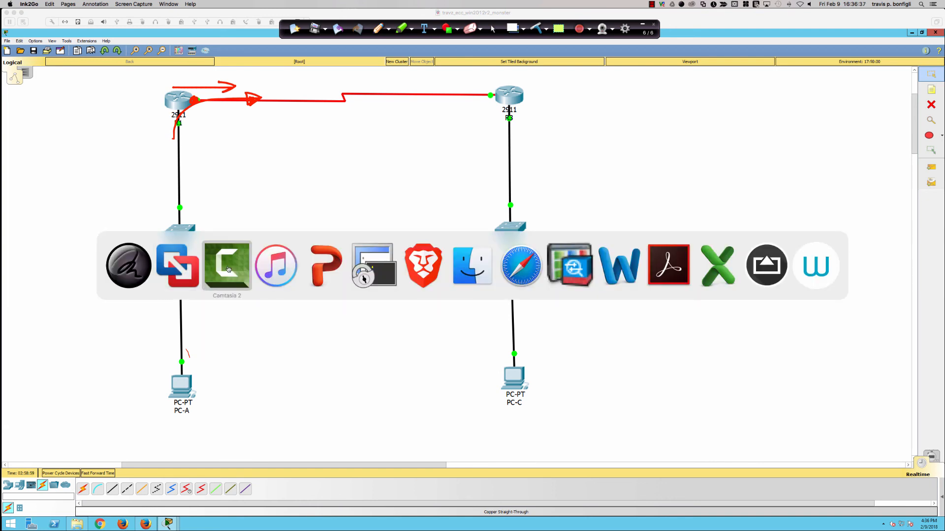